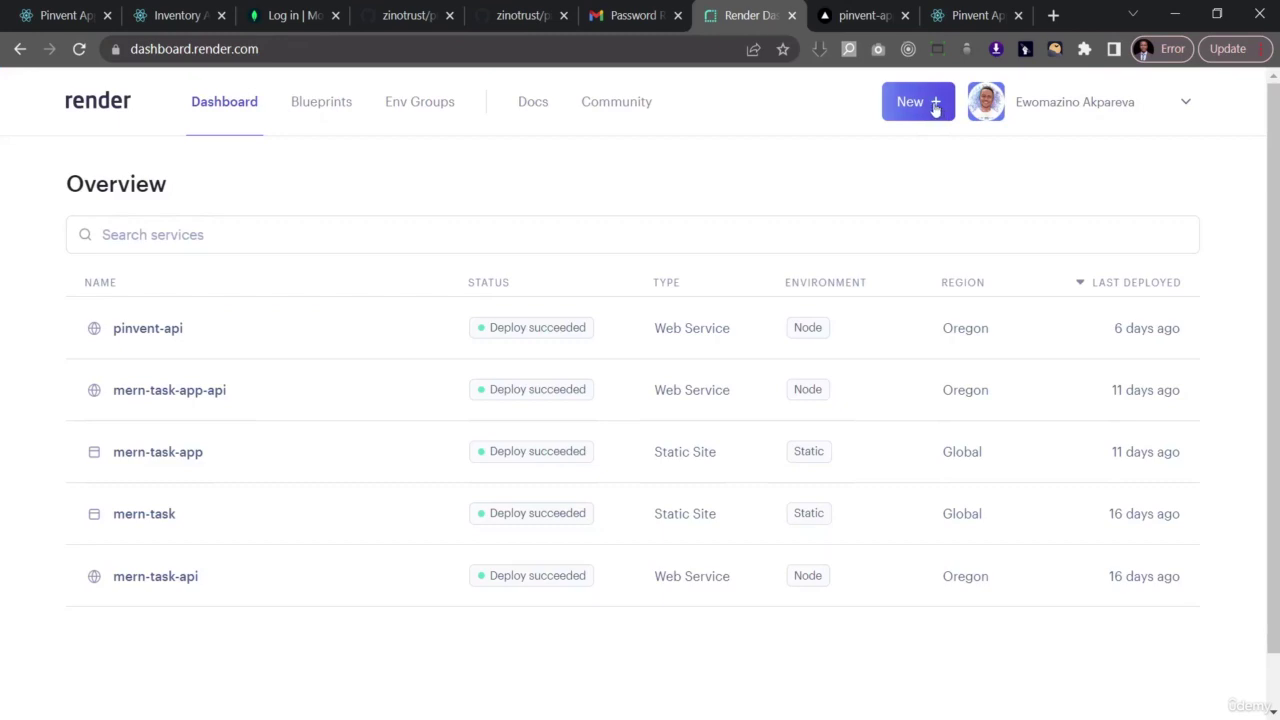
- Create a new Web Service connected to the pinvent-app-backend repository
{"action": "left_click", "coordinate": [935, 106]}
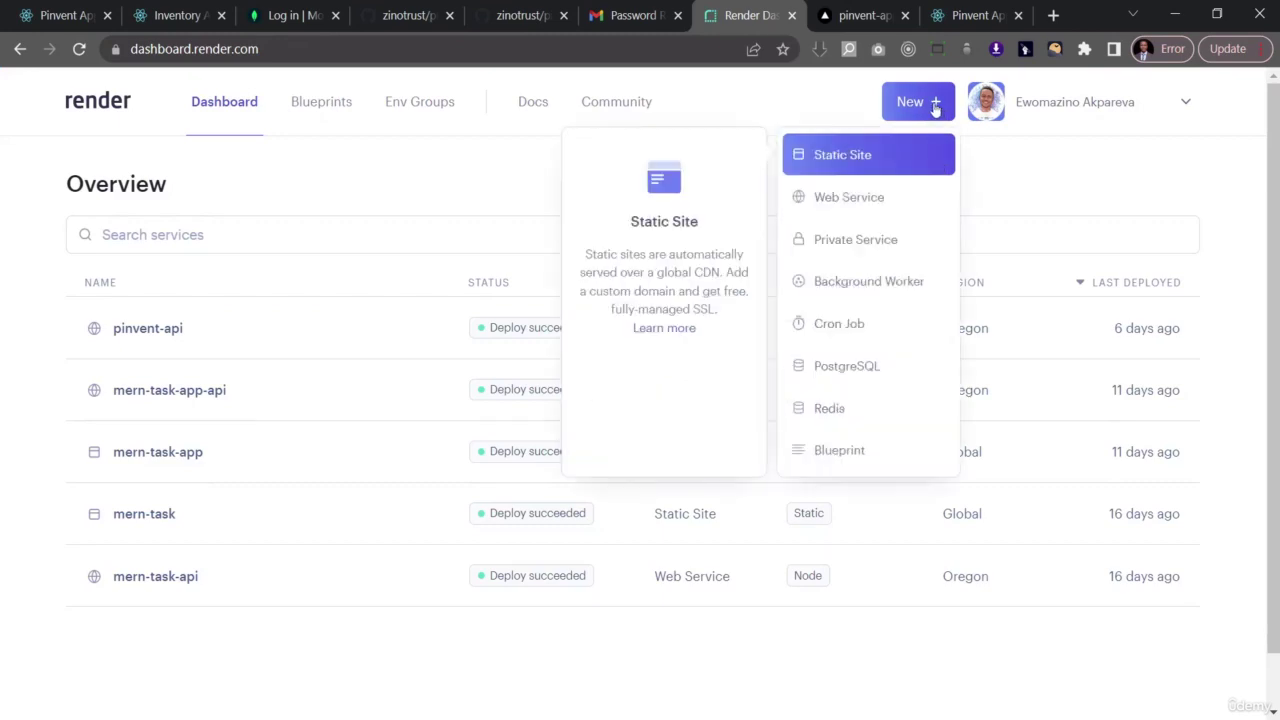
{"action": "left_click", "coordinate": [857, 205]}
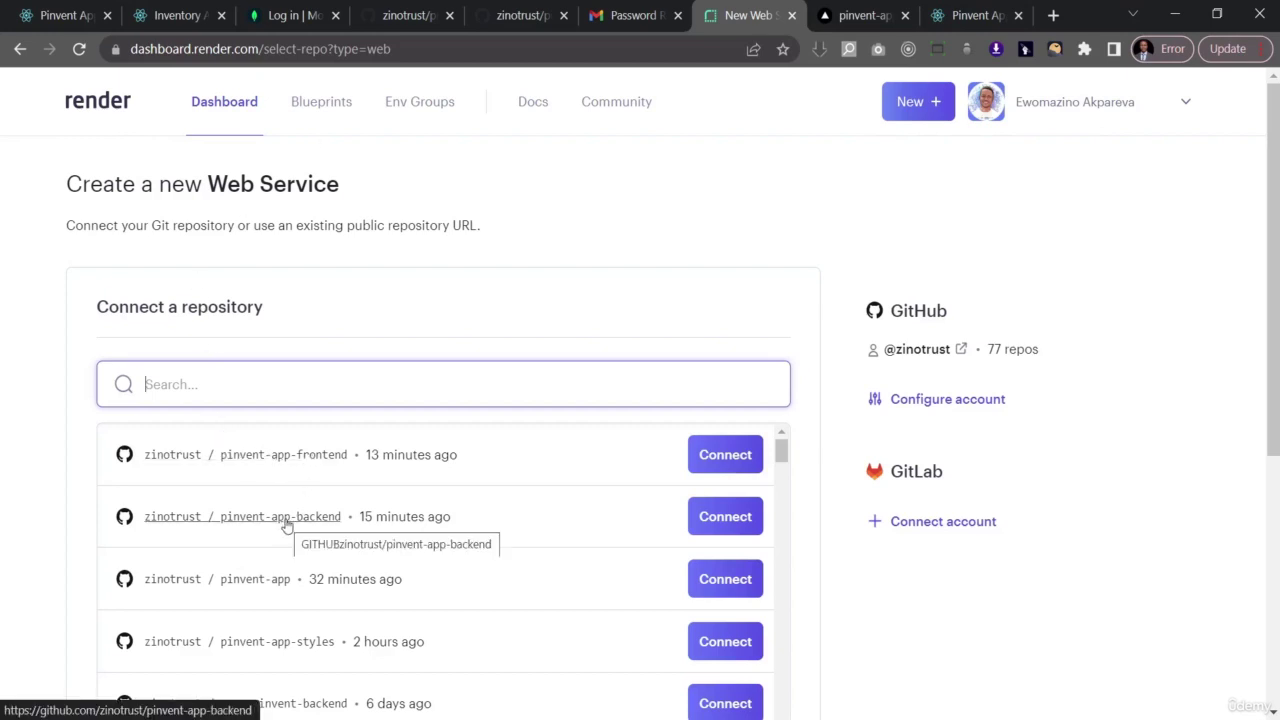
{"action": "left_click", "coordinate": [728, 524]}
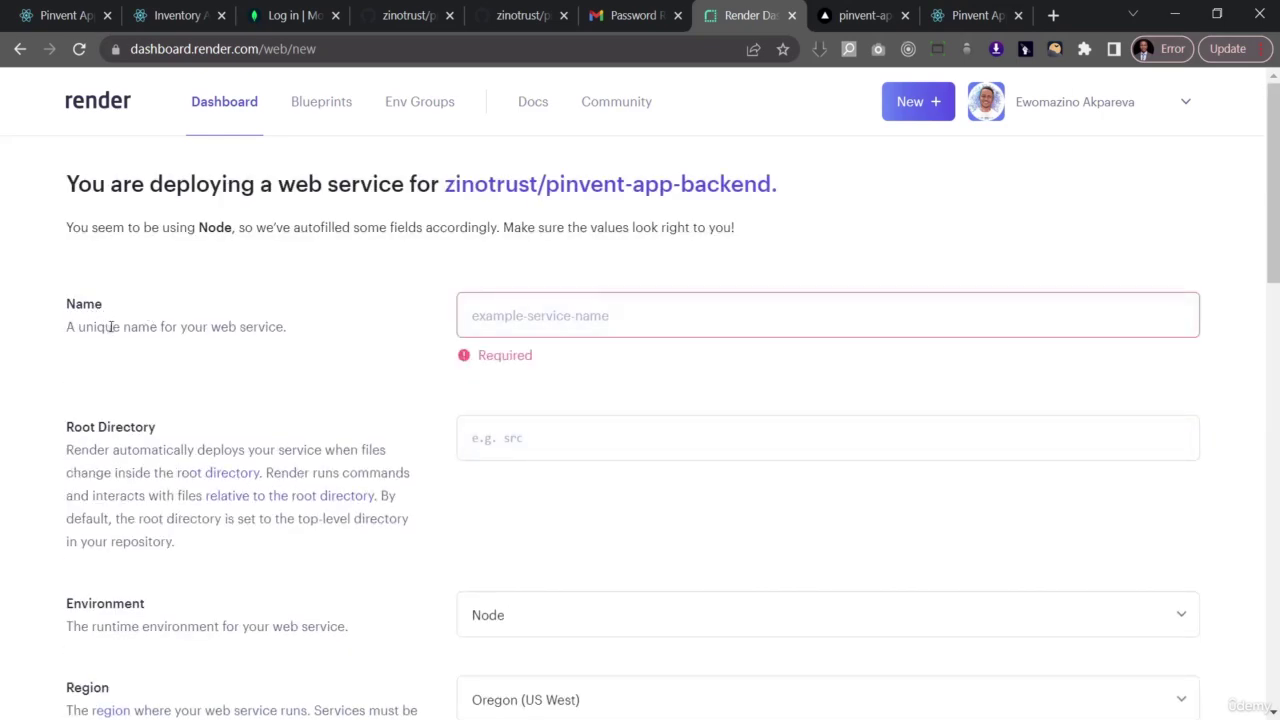
- Name the web service pinvent-app-api, copying the name from the URL saved in Notepad
{"action": "left_click", "coordinate": [543, 315]}
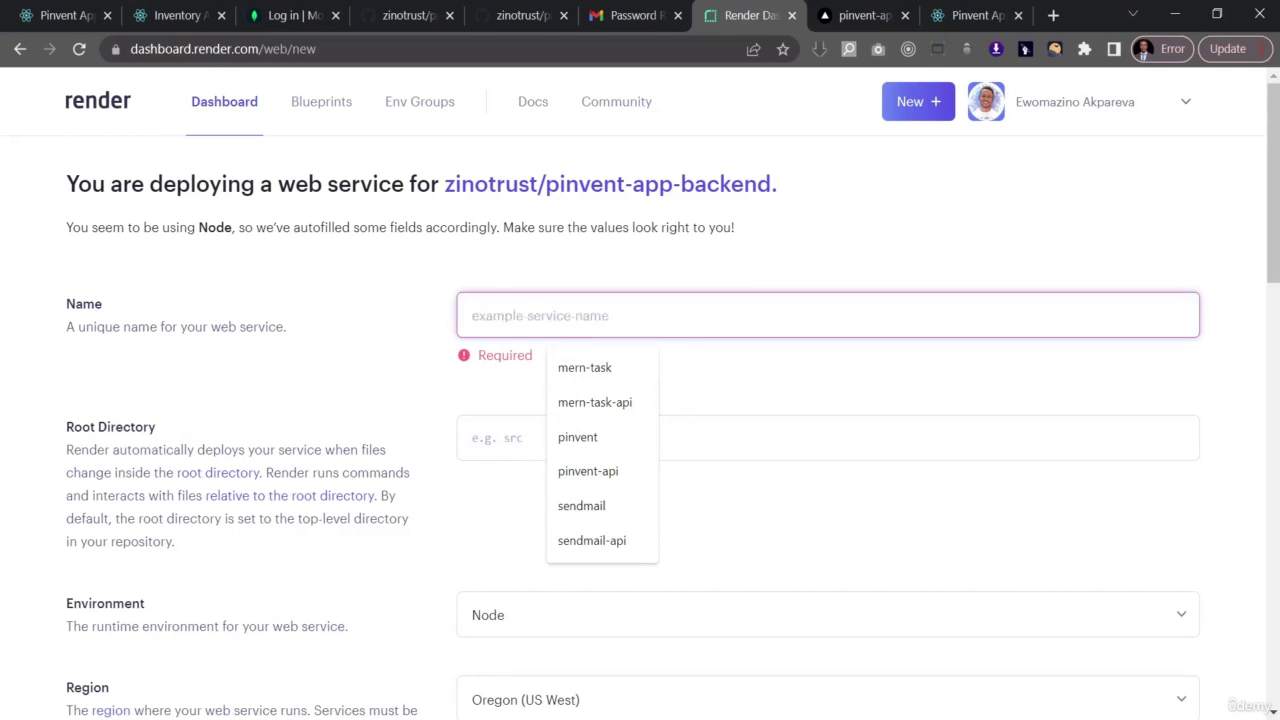
{"action": "left_click", "coordinate": [666, 660]}
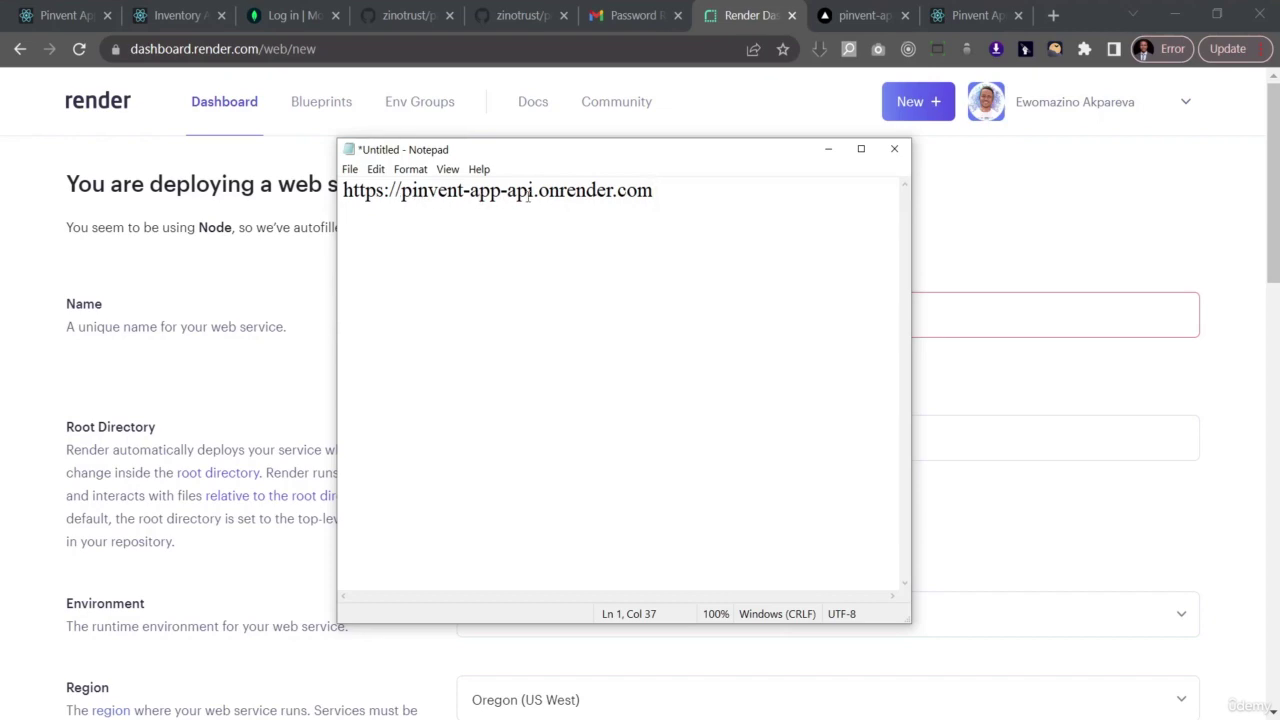
{"action": "left_click_drag", "start_coordinate": [533, 189], "coordinate": [401, 190]}
{"action": "key", "text": "ctrl+c"}
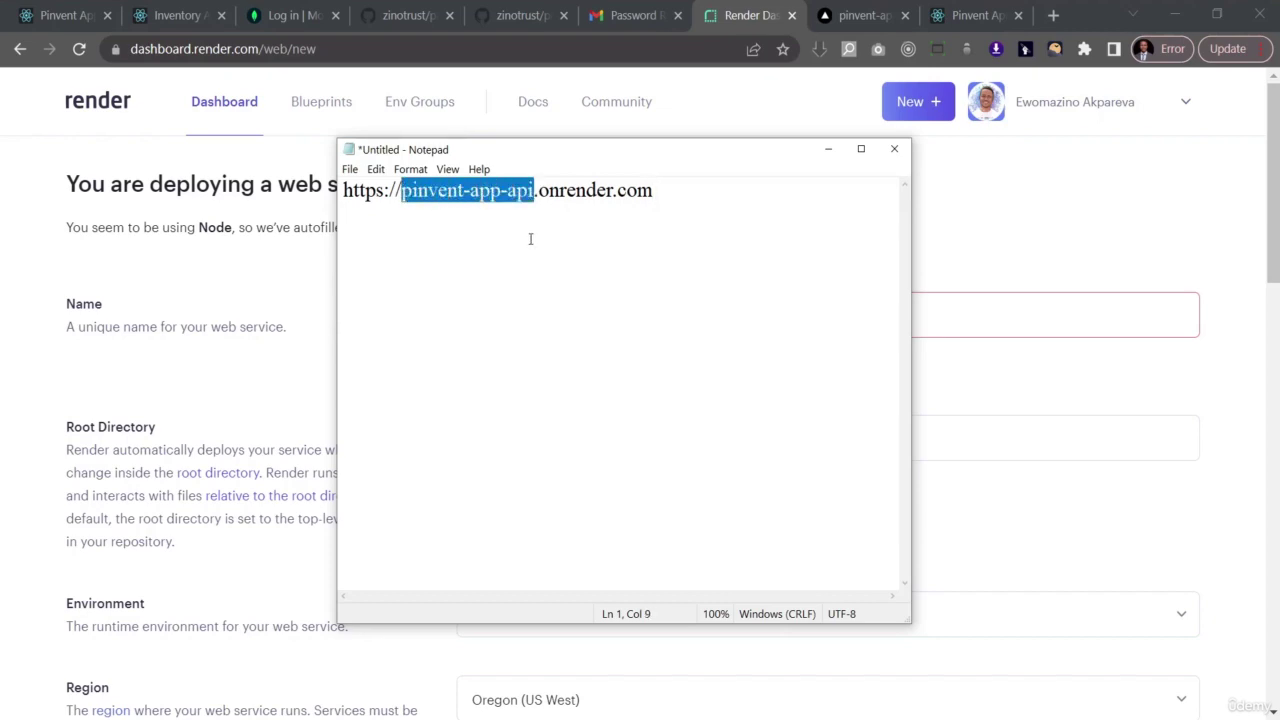
{"action": "left_click", "coordinate": [966, 314]}
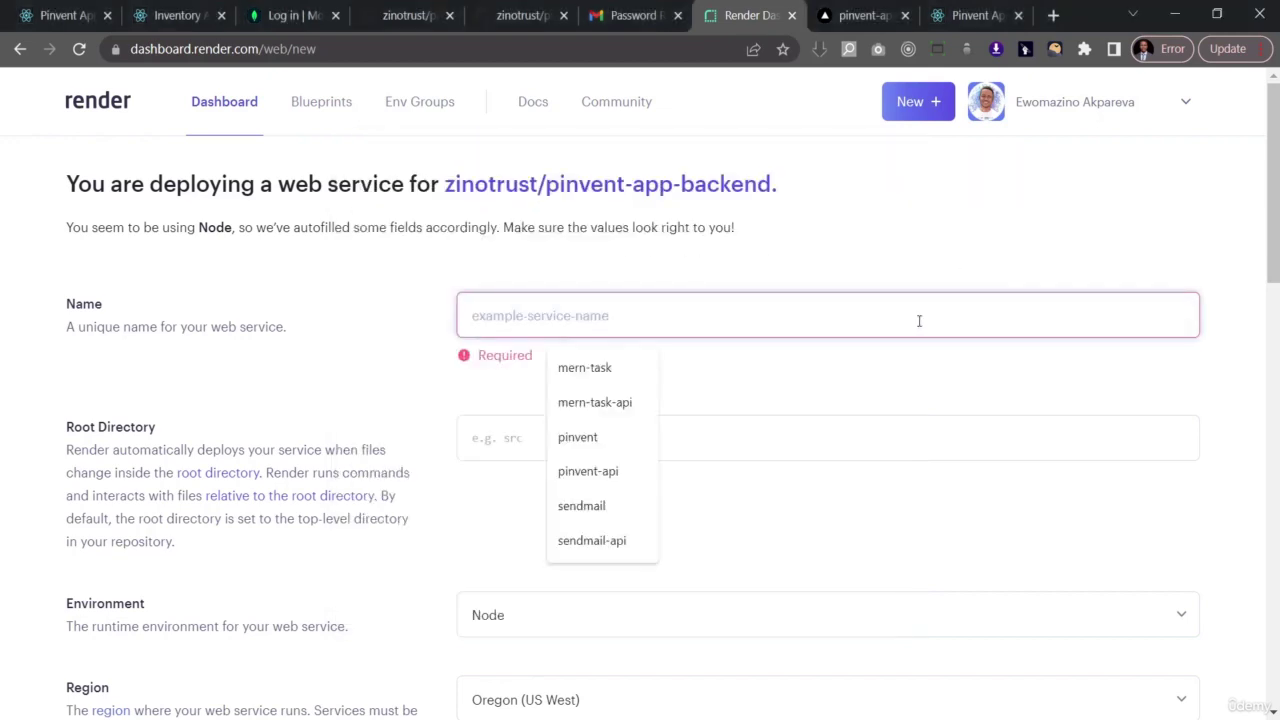
{"action": "key", "text": "ctrl+v"}
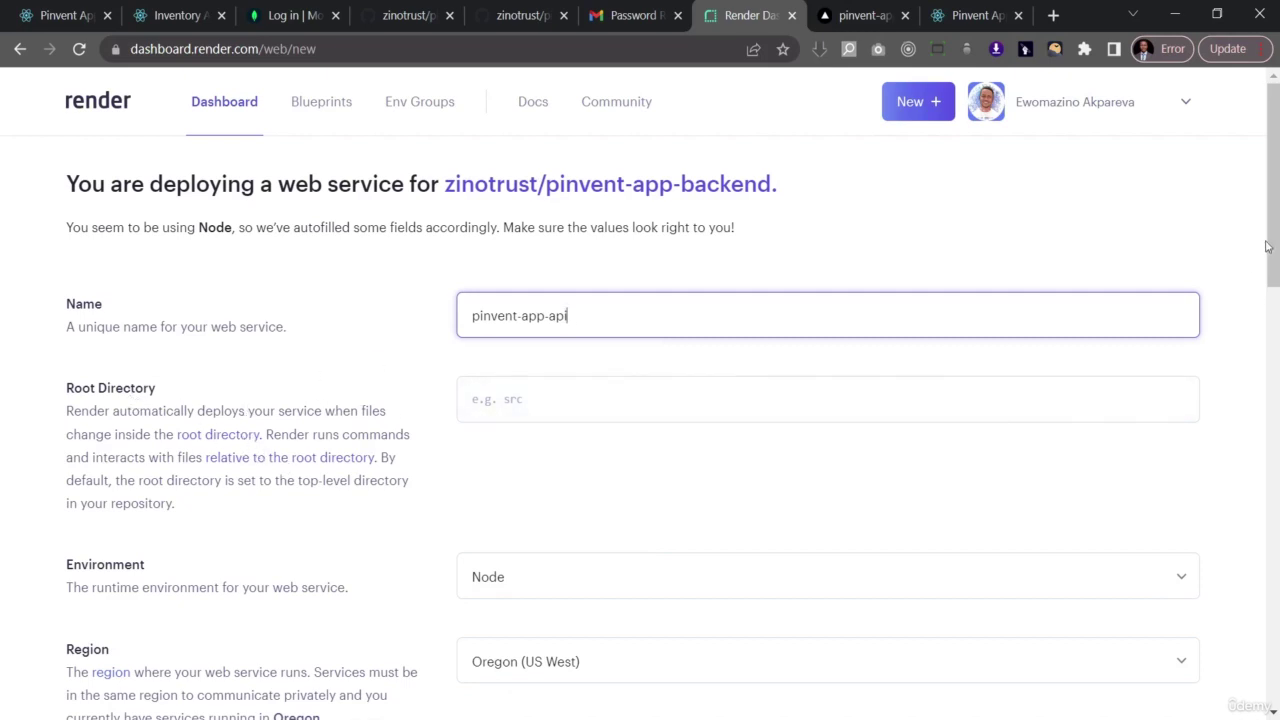
{"action": "left_click_drag", "start_coordinate": [1266, 246], "coordinate": [1265, 400]}
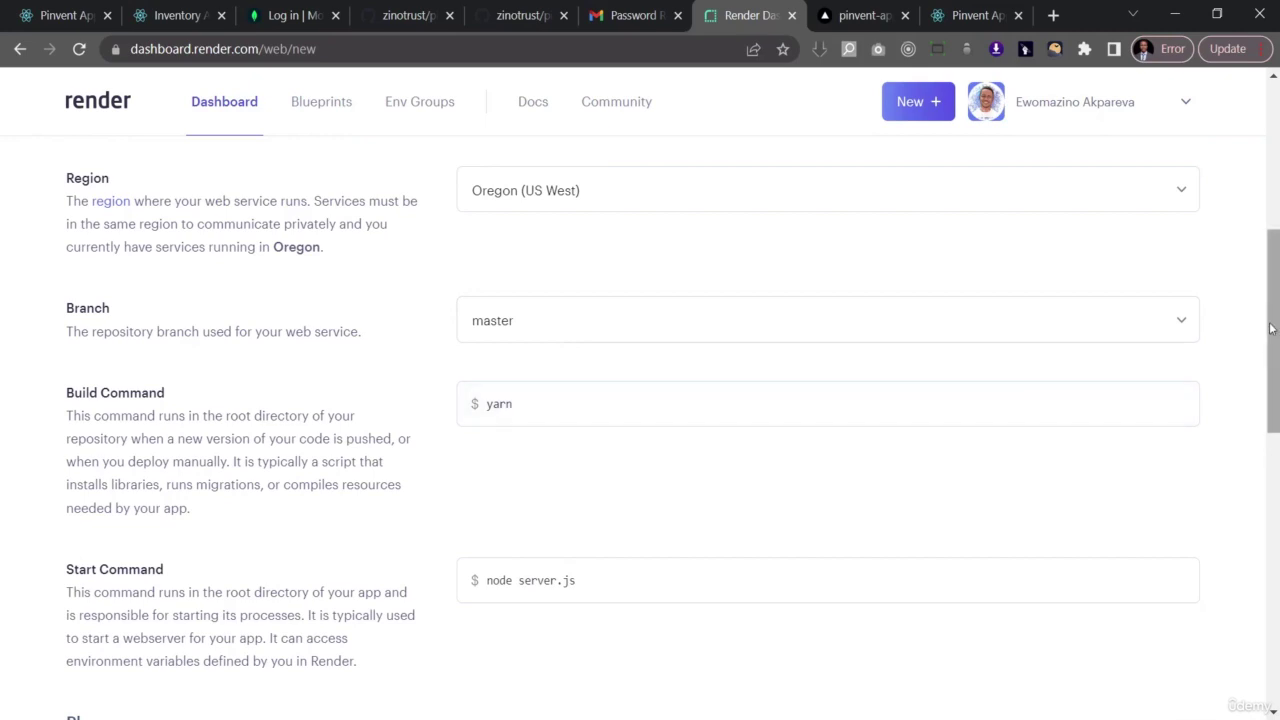
{"action": "scroll", "coordinate": [1262, 344], "scroll_direction": "down", "scroll_amount": 1}
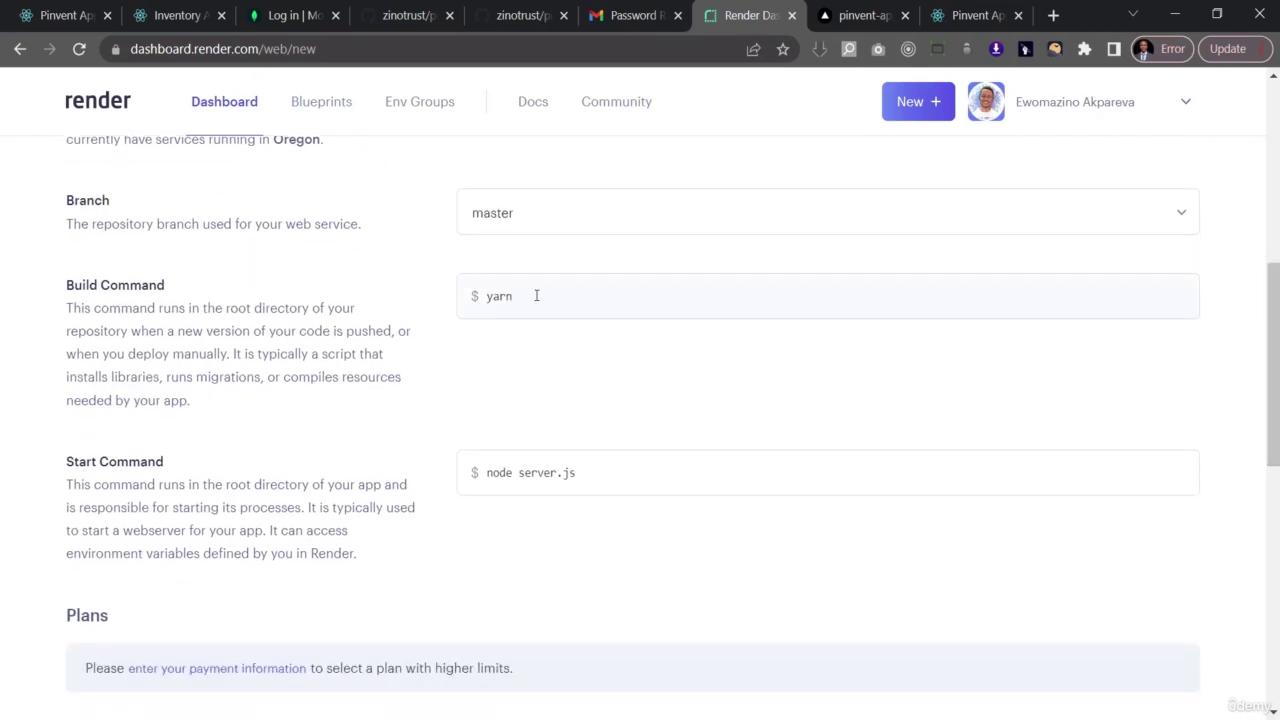
- Replace the yarn build command with npm run build
{"action": "left_click", "coordinate": [551, 292]}
{"action": "key", "text": "ctrl+a"}
{"action": "type", "text": "npm"}
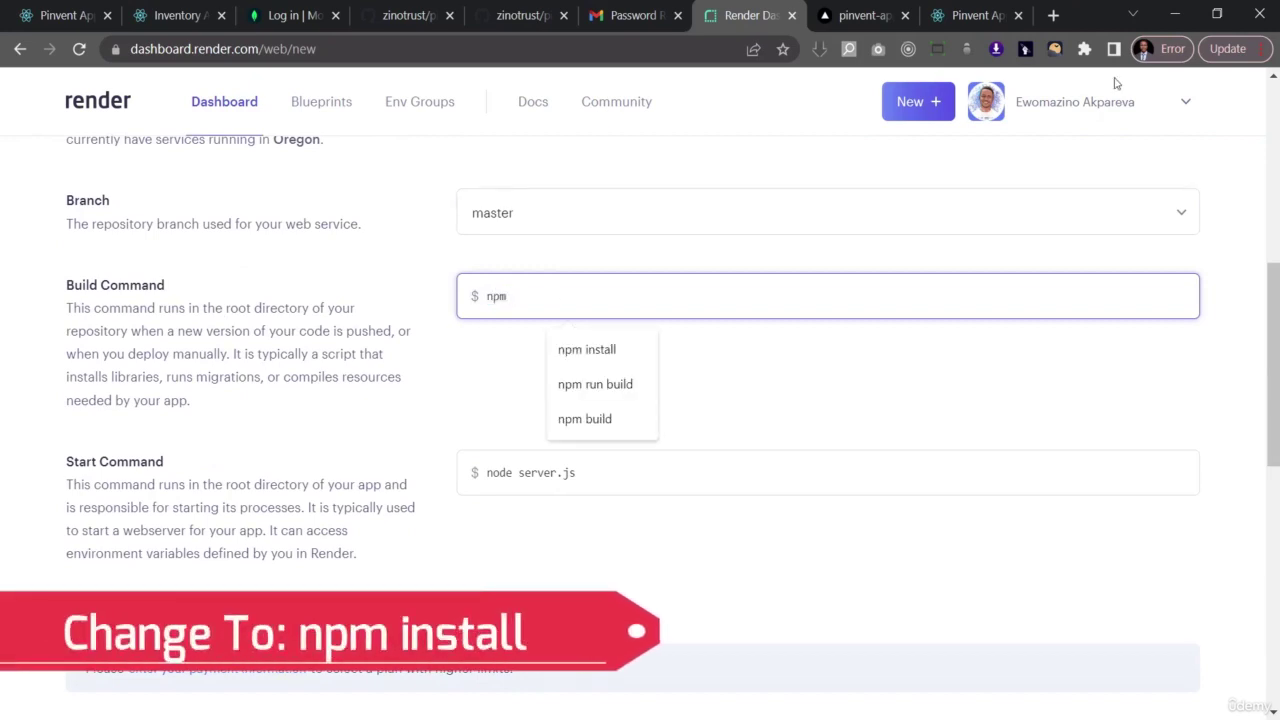
{"action": "left_click", "coordinate": [613, 390]}
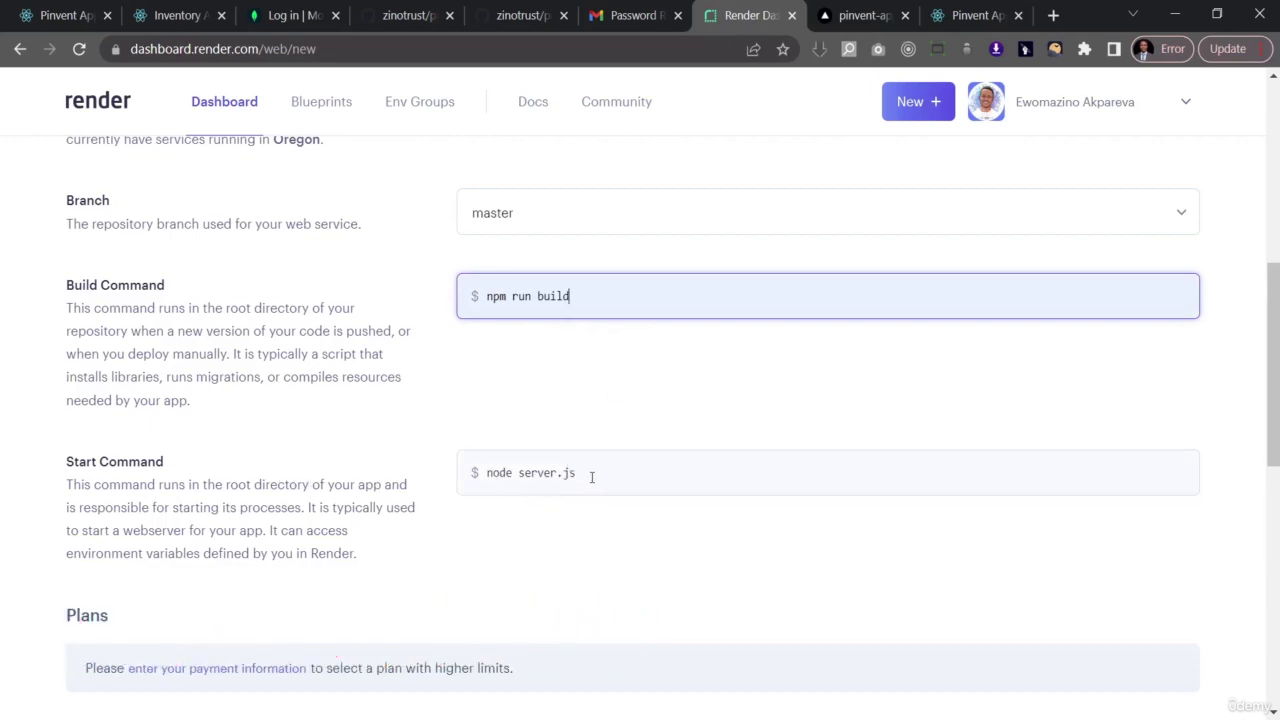
{"action": "left_click", "coordinate": [1214, 16]}
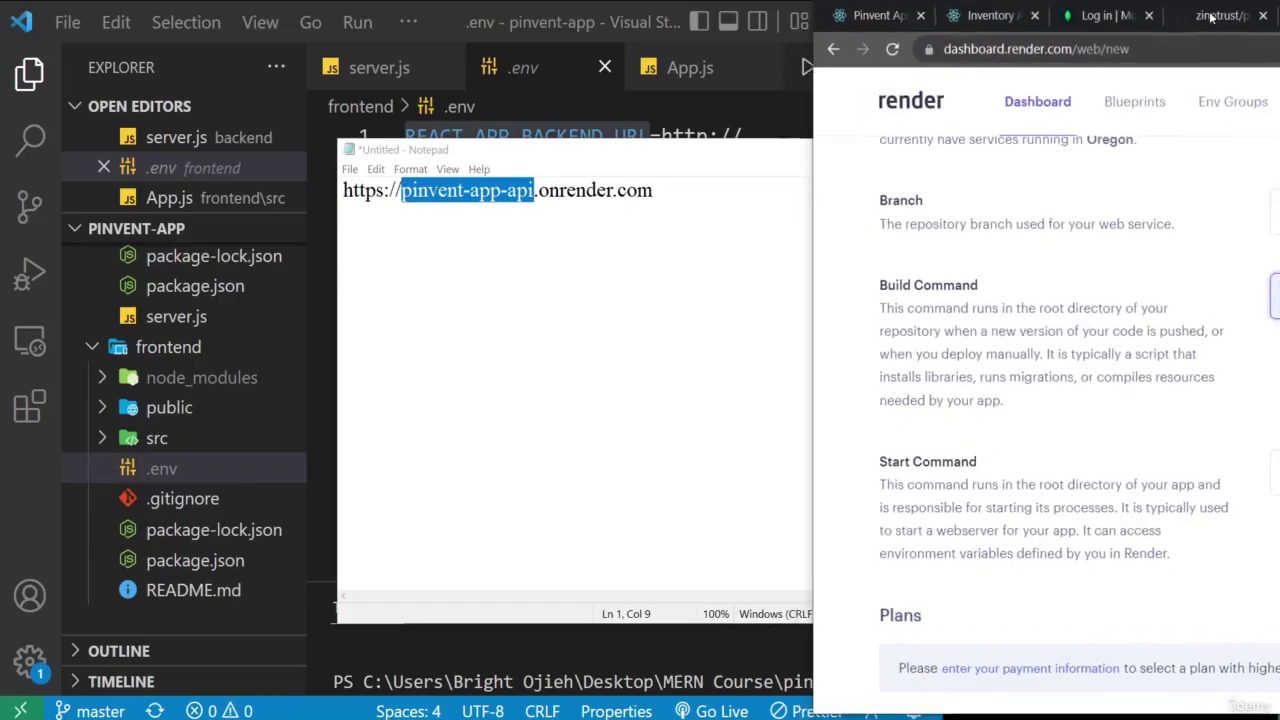
- Check the start script in backend/package.json in VS Code, then return to the maximised browser
{"action": "left_click", "coordinate": [32, 483]}
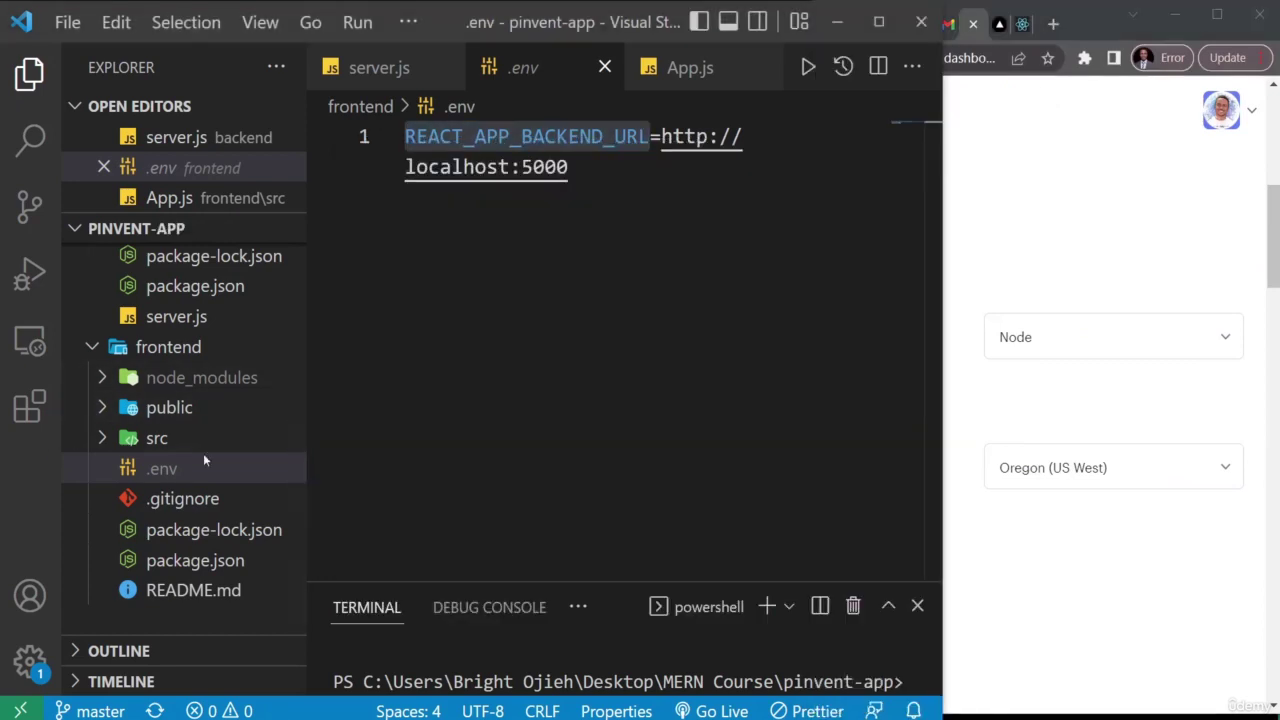
{"action": "scroll", "coordinate": [205, 451], "scroll_direction": "up", "scroll_amount": 5}
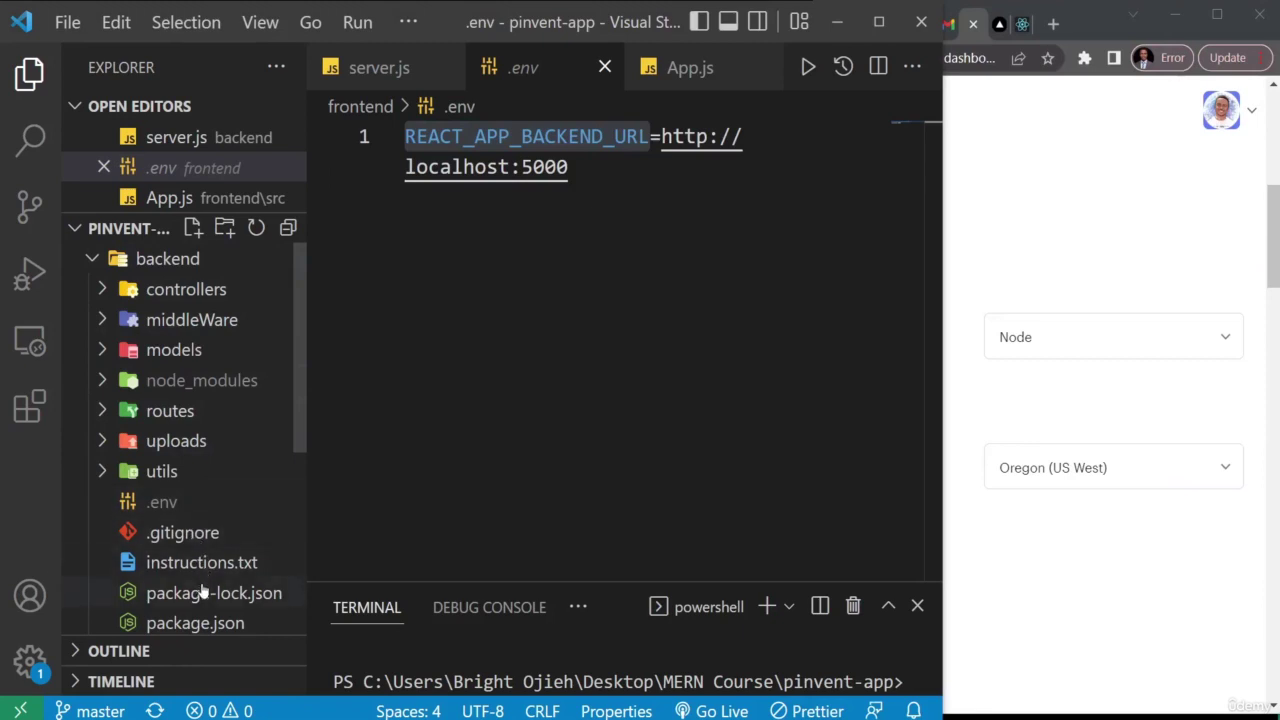
{"action": "left_click", "coordinate": [195, 623]}
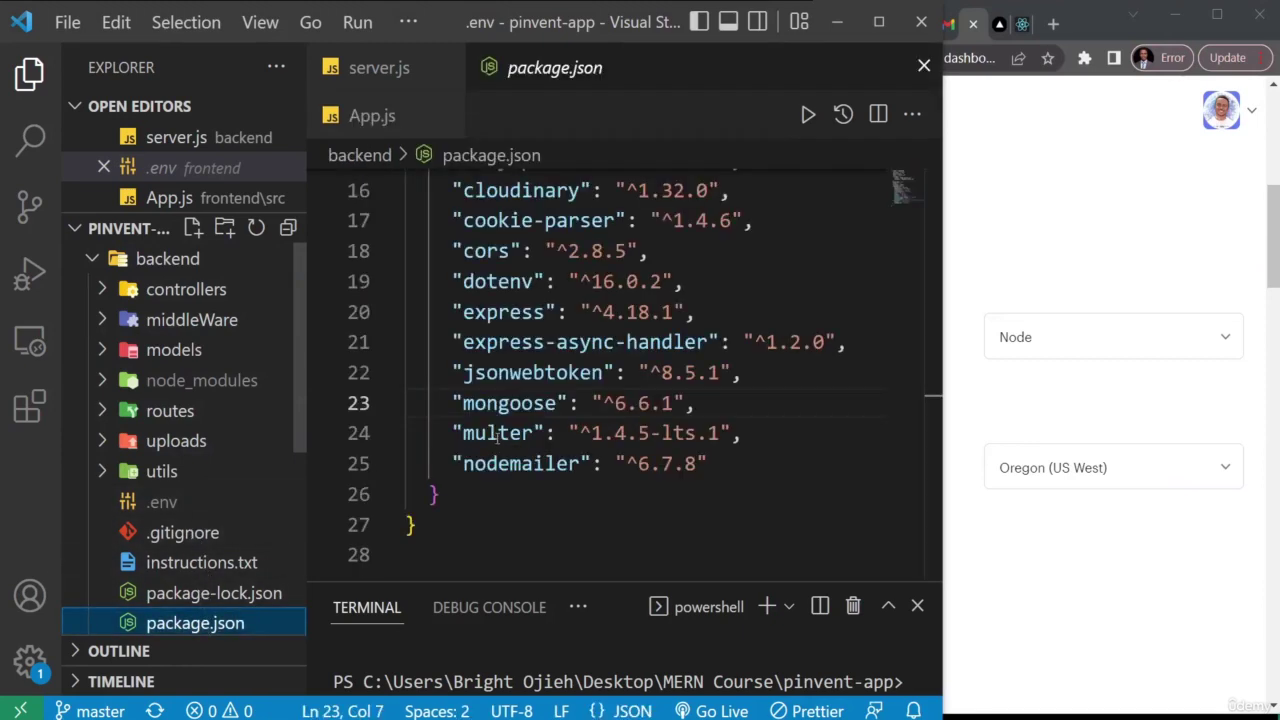
{"action": "scroll", "coordinate": [520, 403], "scroll_direction": "up", "scroll_amount": 2}
{"action": "scroll", "coordinate": [520, 403], "scroll_direction": "up", "scroll_amount": 2}
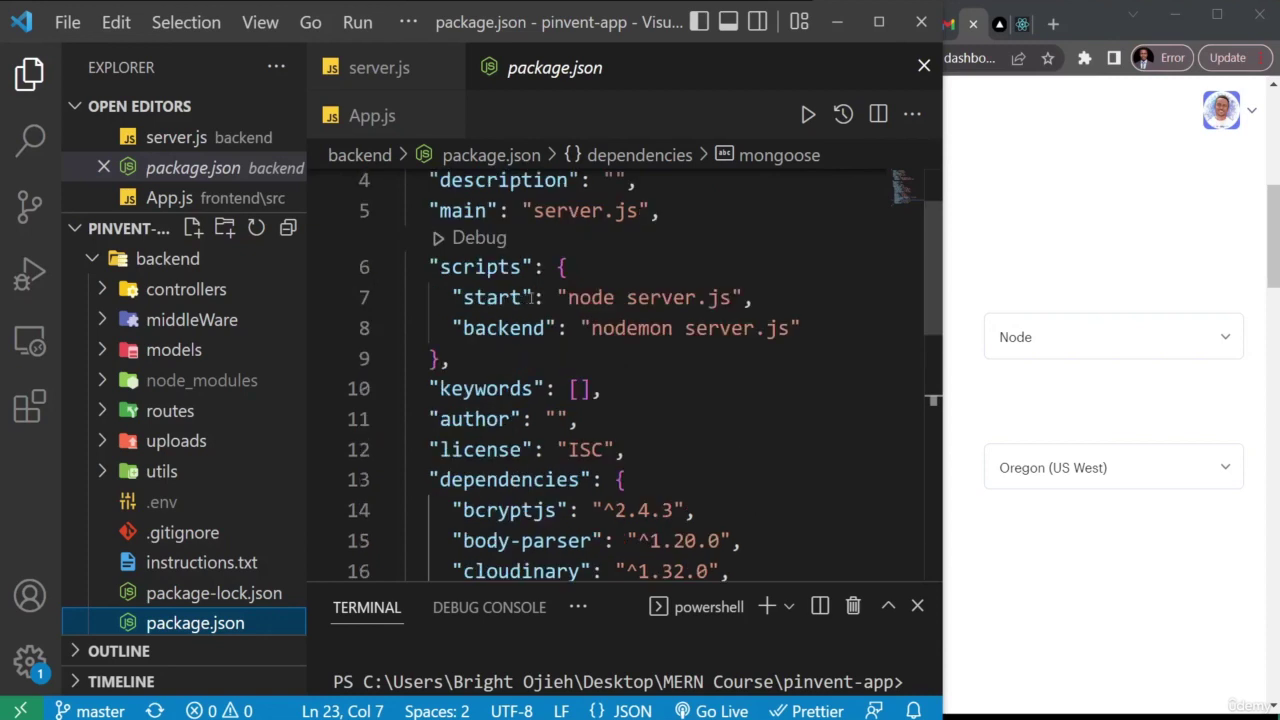
{"action": "left_click", "coordinate": [1100, 255]}
{"action": "left_click", "coordinate": [1222, 22]}
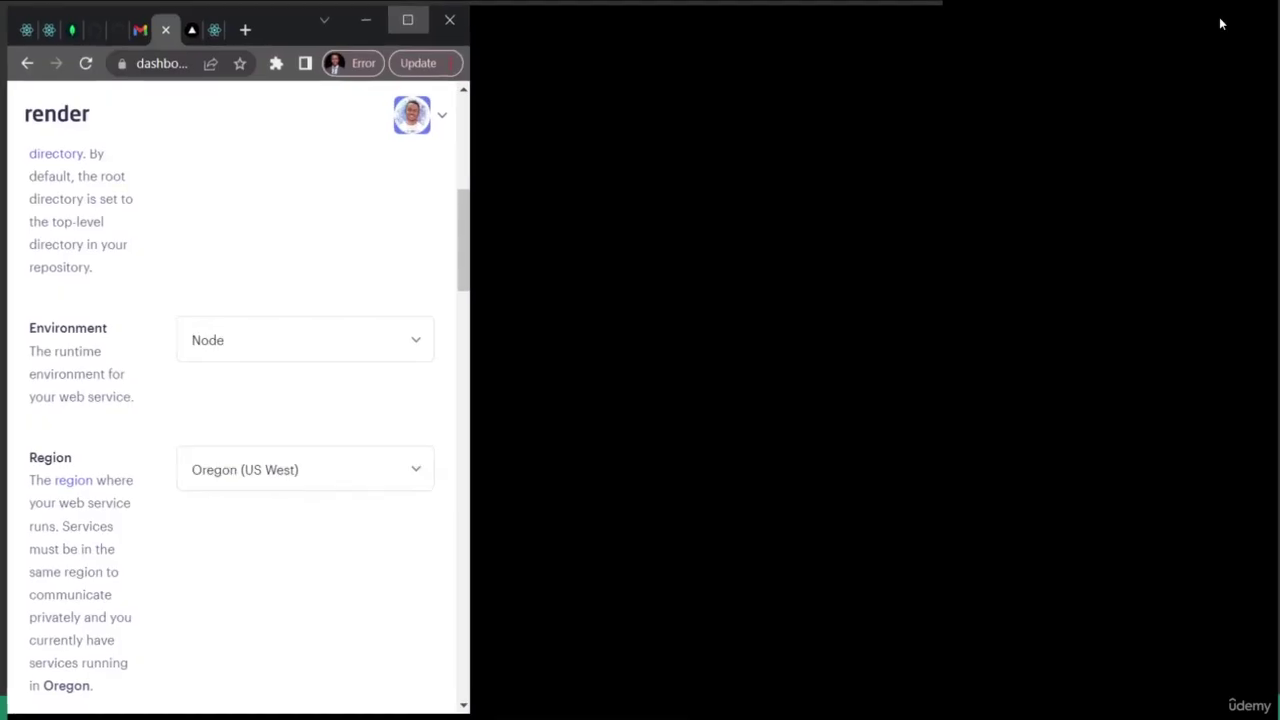
- Change the start command from node server.js to npm start and create the web service
{"action": "left_click", "coordinate": [637, 477]}
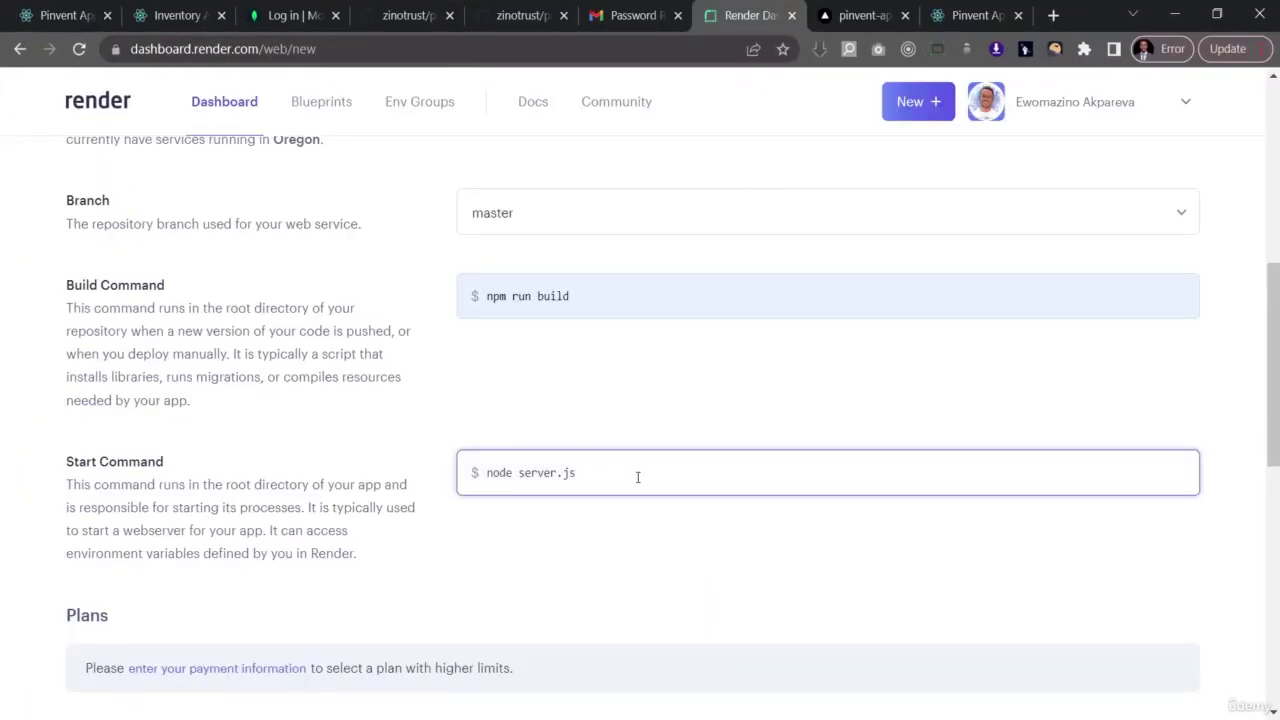
{"action": "key", "text": "ctrl+shift+Left"}
{"action": "key", "text": "ctrl+shift+Left"}
{"action": "key", "text": "ctrl+shift+Left"}
{"action": "type", "text": "npm start"}
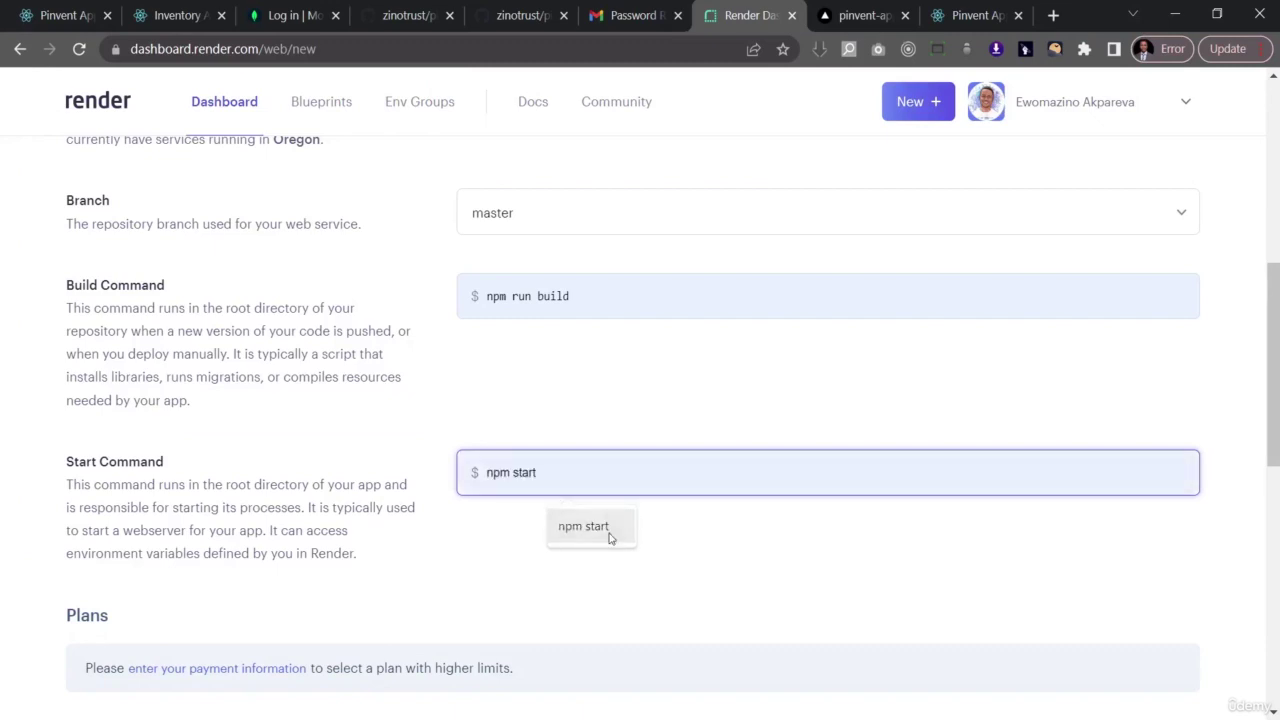
{"action": "left_click", "coordinate": [600, 524]}
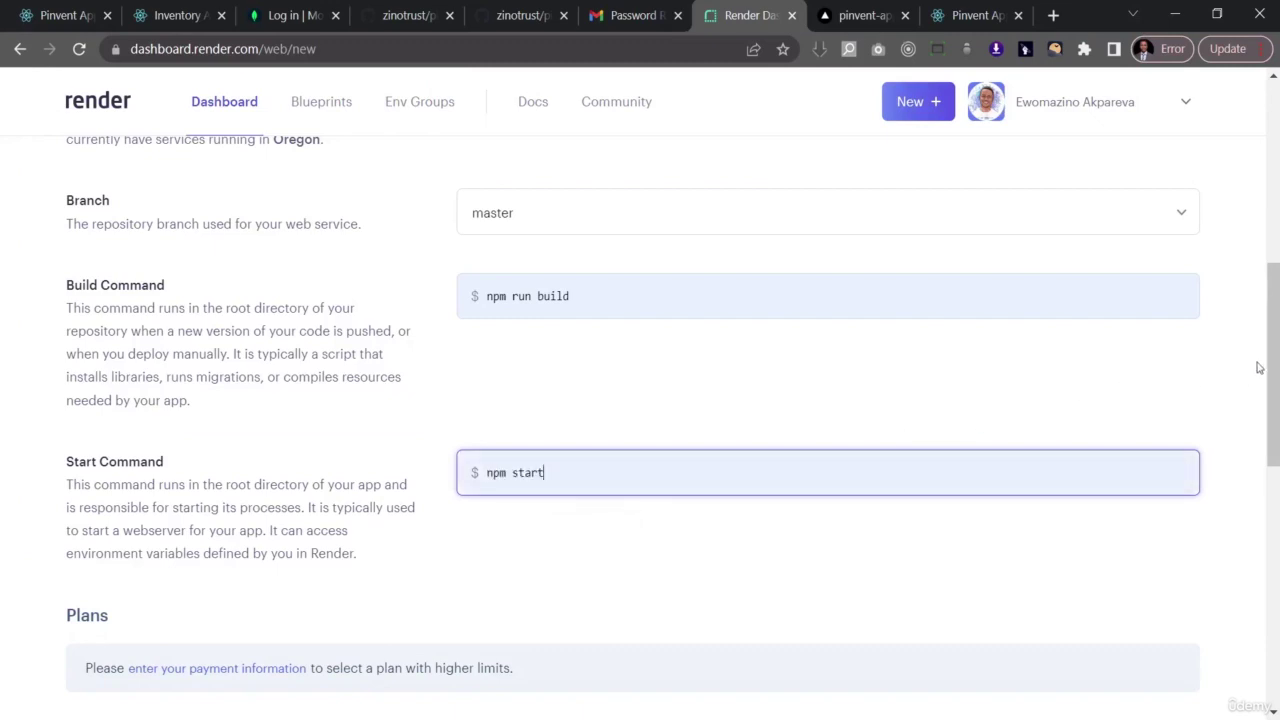
{"action": "left_click_drag", "start_coordinate": [1269, 353], "coordinate": [1266, 510]}
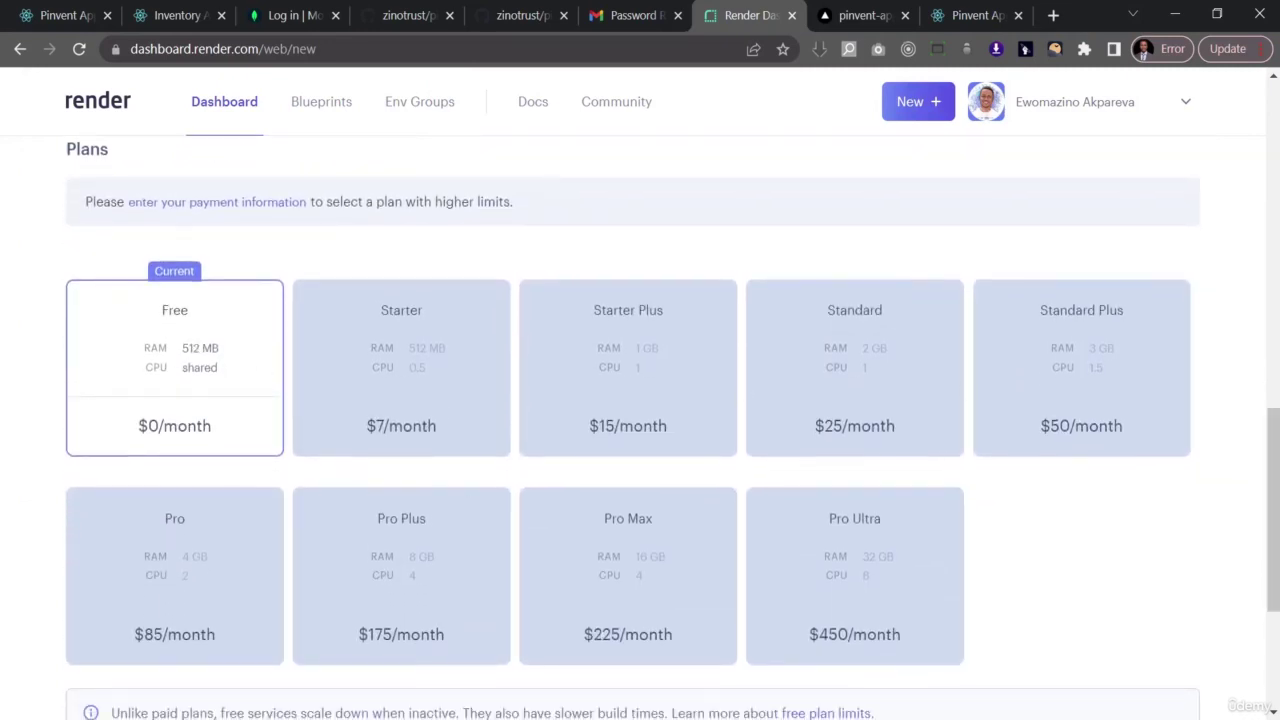
{"action": "left_click_drag", "start_coordinate": [1270, 448], "coordinate": [1250, 595]}
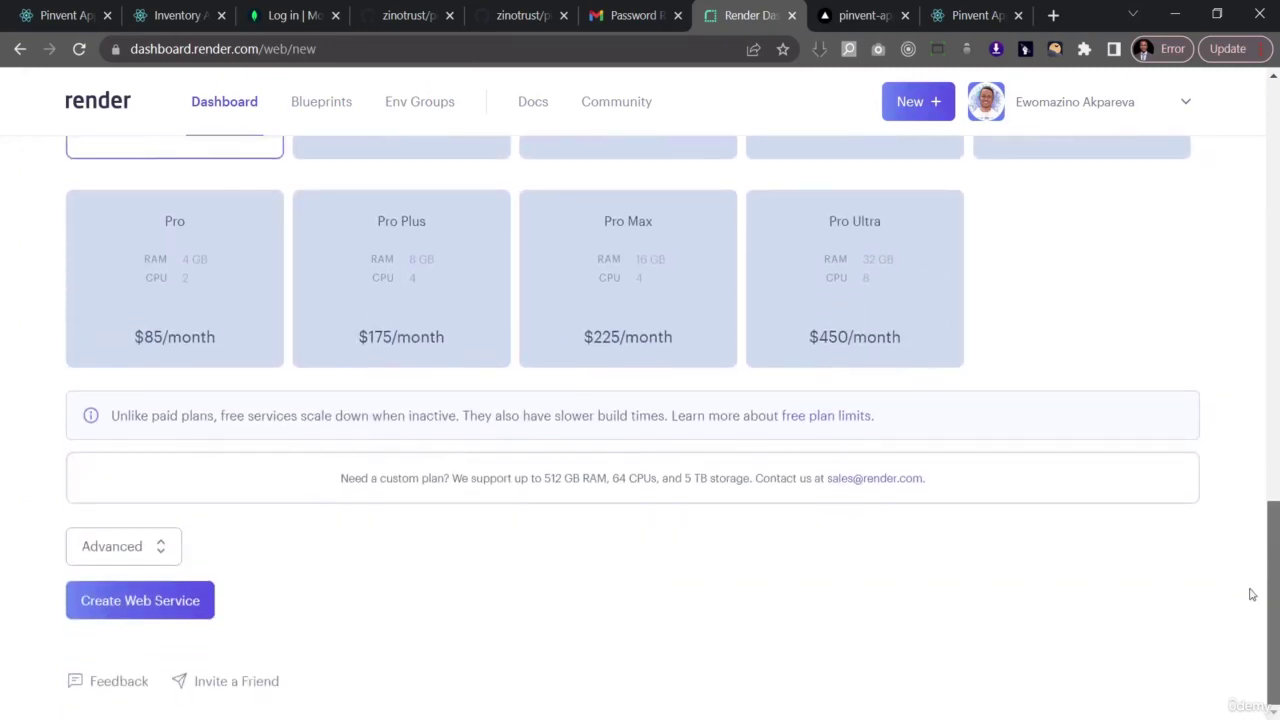
{"action": "left_click", "coordinate": [141, 605]}
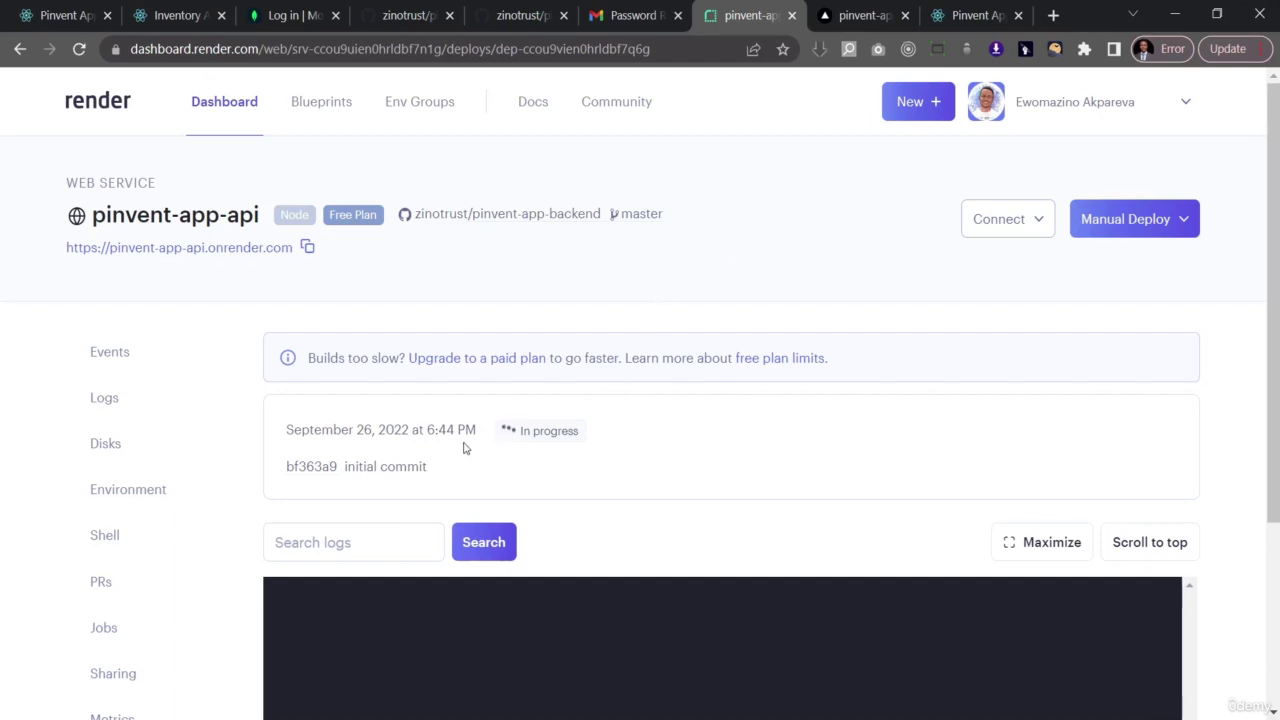
- Open the pinvent-app-api Environment page once the first deploy has started
{"action": "left_click", "coordinate": [134, 499]}
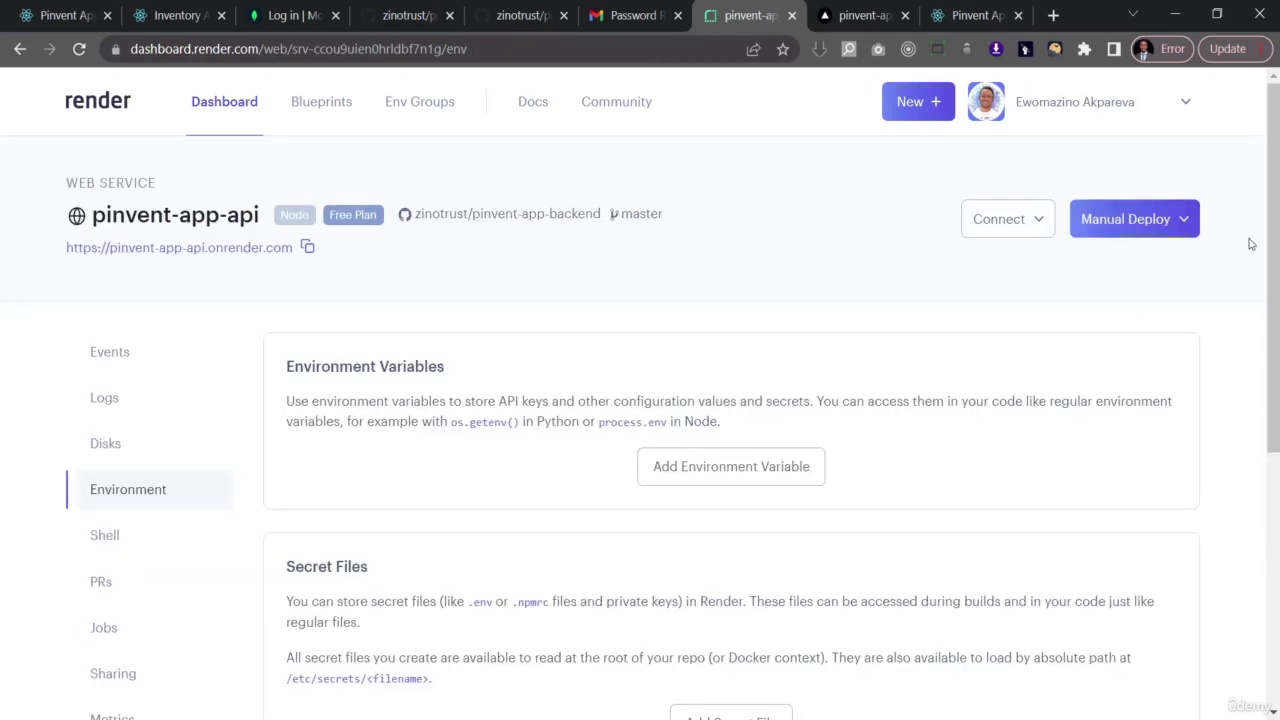
- Add a FRONTEND_URL environment variable whose value is the Vercel frontend address
{"action": "left_click_drag", "start_coordinate": [1272, 245], "coordinate": [1263, 345]}
{"action": "left_click", "coordinate": [731, 303]}
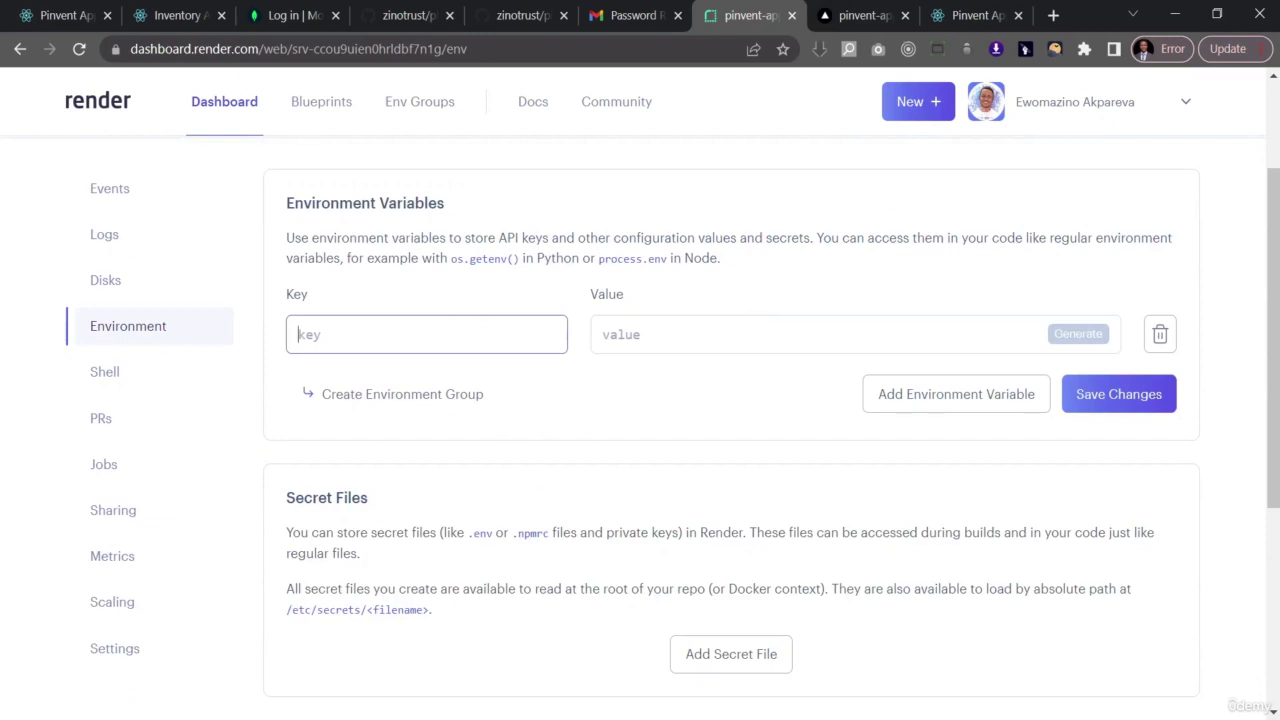
{"action": "key", "text": "alt+Tab"}
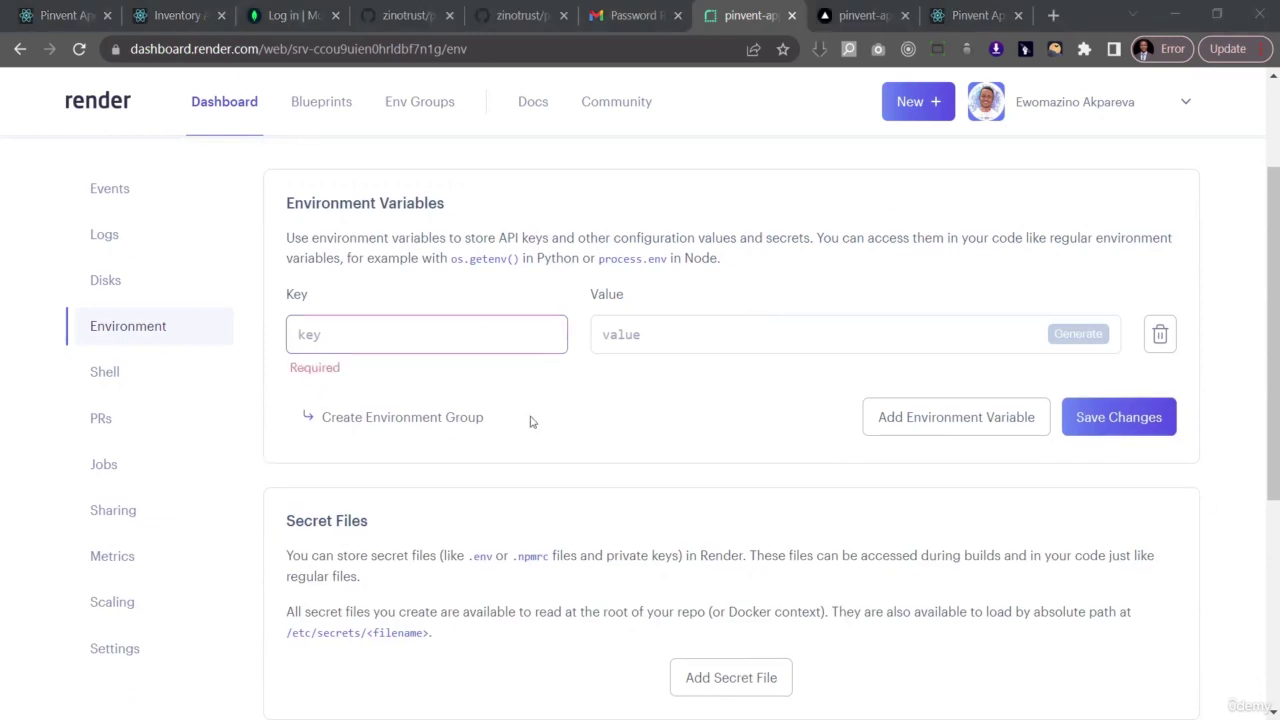
{"action": "left_click", "coordinate": [425, 335]}
{"action": "type", "text": "FRONTEND_URL"}
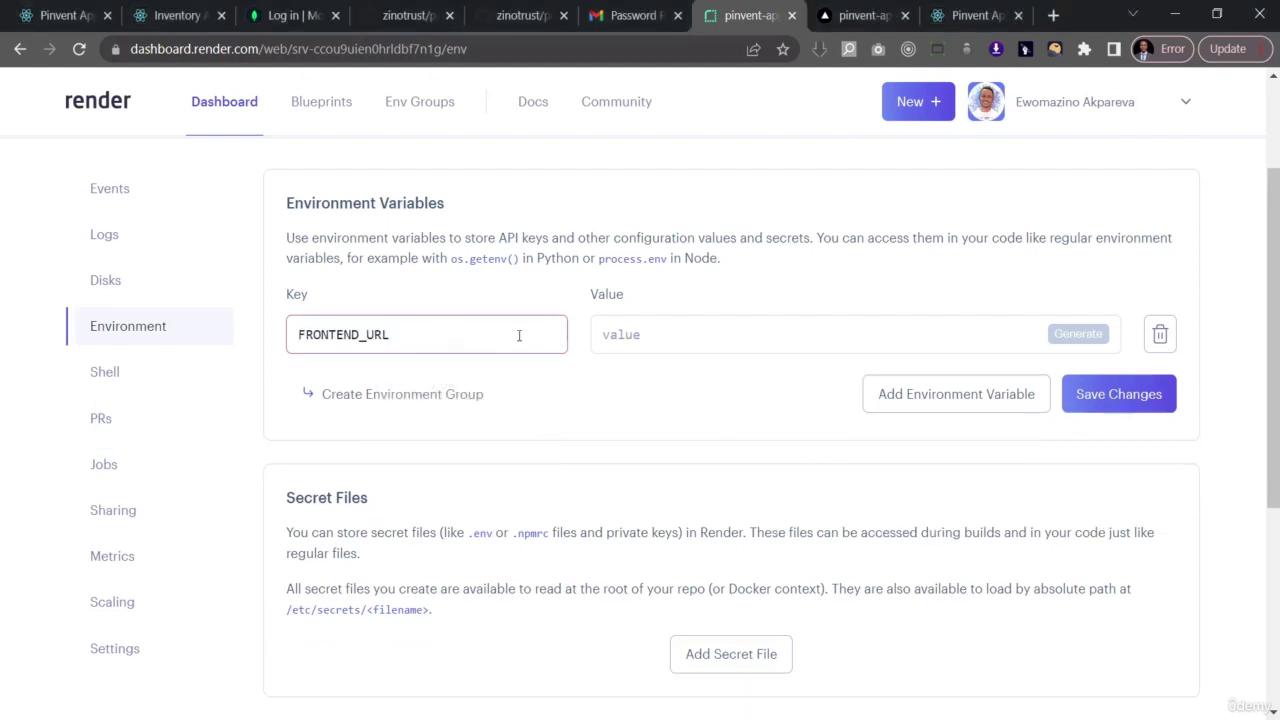
{"action": "left_click", "coordinate": [975, 15]}
{"action": "left_click", "coordinate": [334, 55]}
{"action": "key", "text": "ctrl+c"}
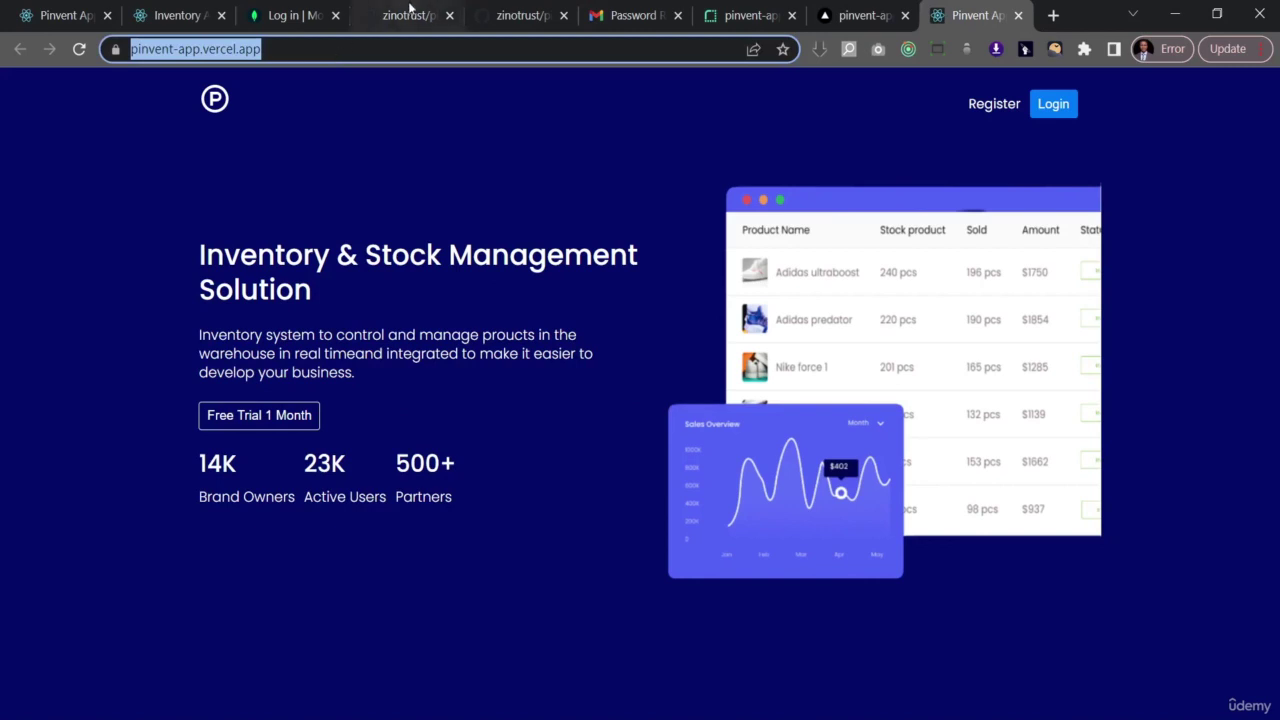
{"action": "left_click", "coordinate": [750, 15]}
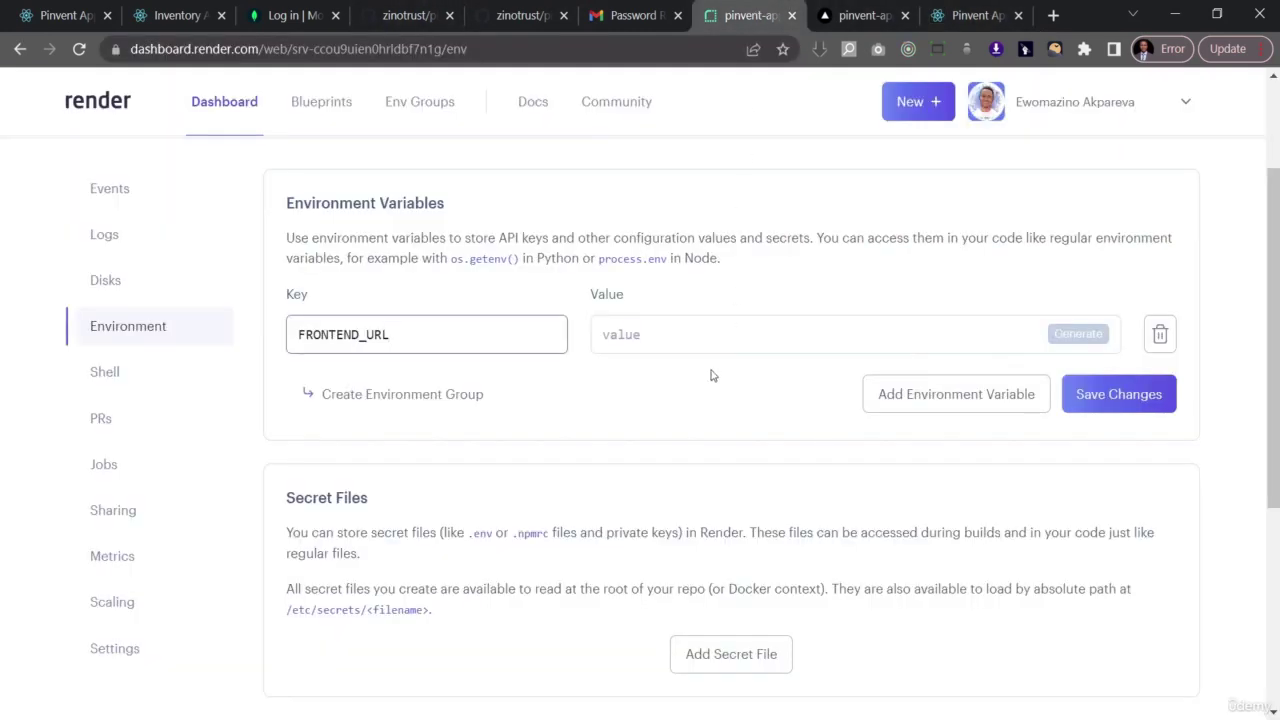
{"action": "left_click", "coordinate": [697, 334]}
{"action": "key", "text": "ctrl+v"}
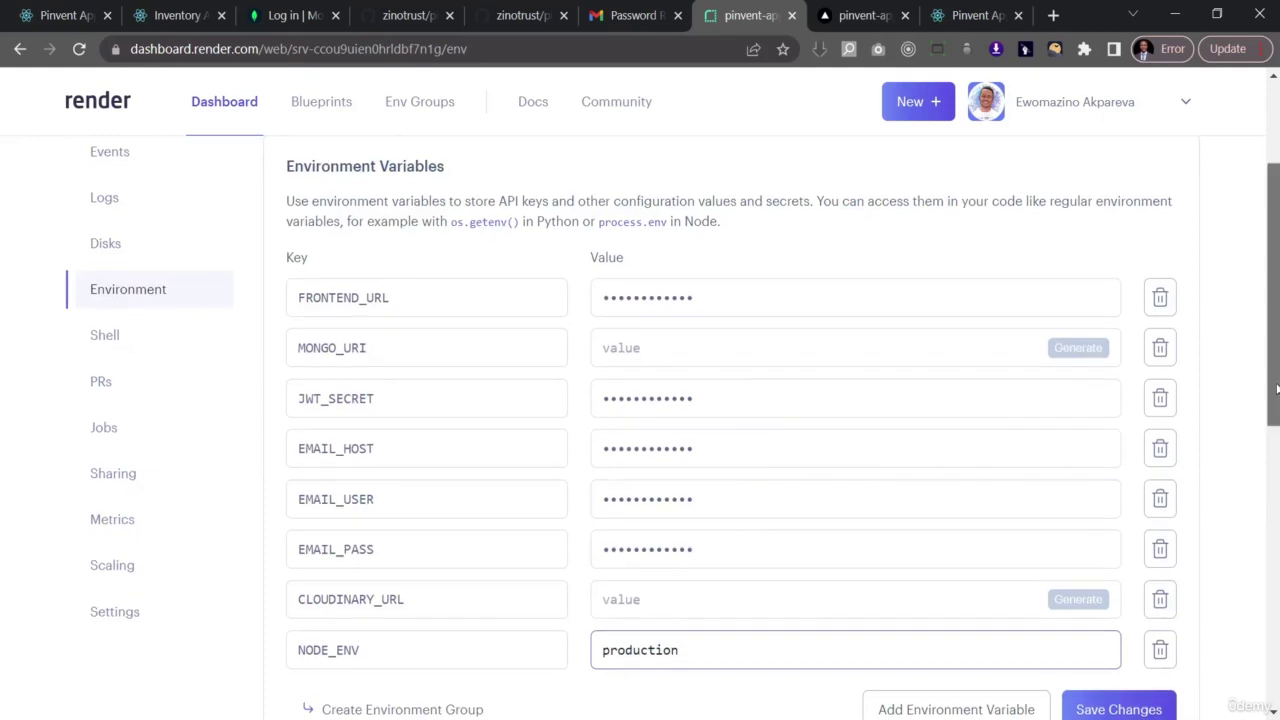
{"action": "scroll", "coordinate": [1274, 425], "scroll_direction": "down", "scroll_amount": 1}
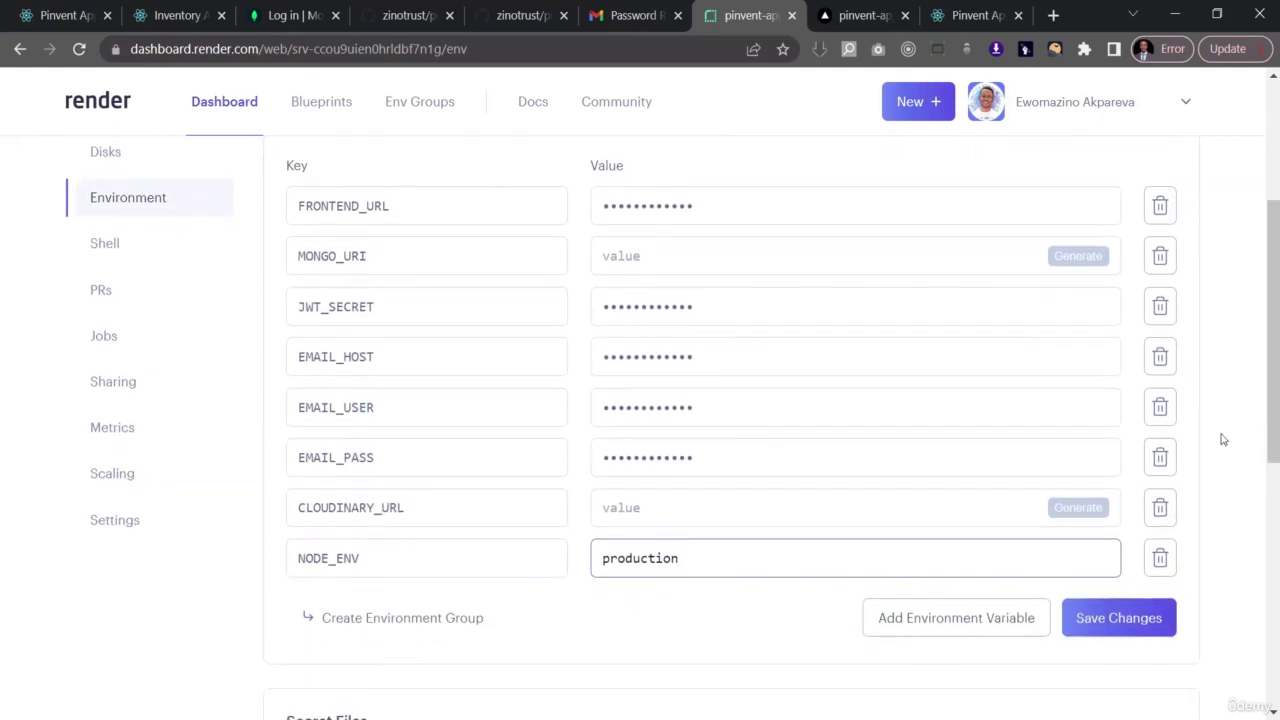
- Save the environment variables and watch the resulting deploy in the Events list
{"action": "mouse_move", "coordinate": [1132, 414]}
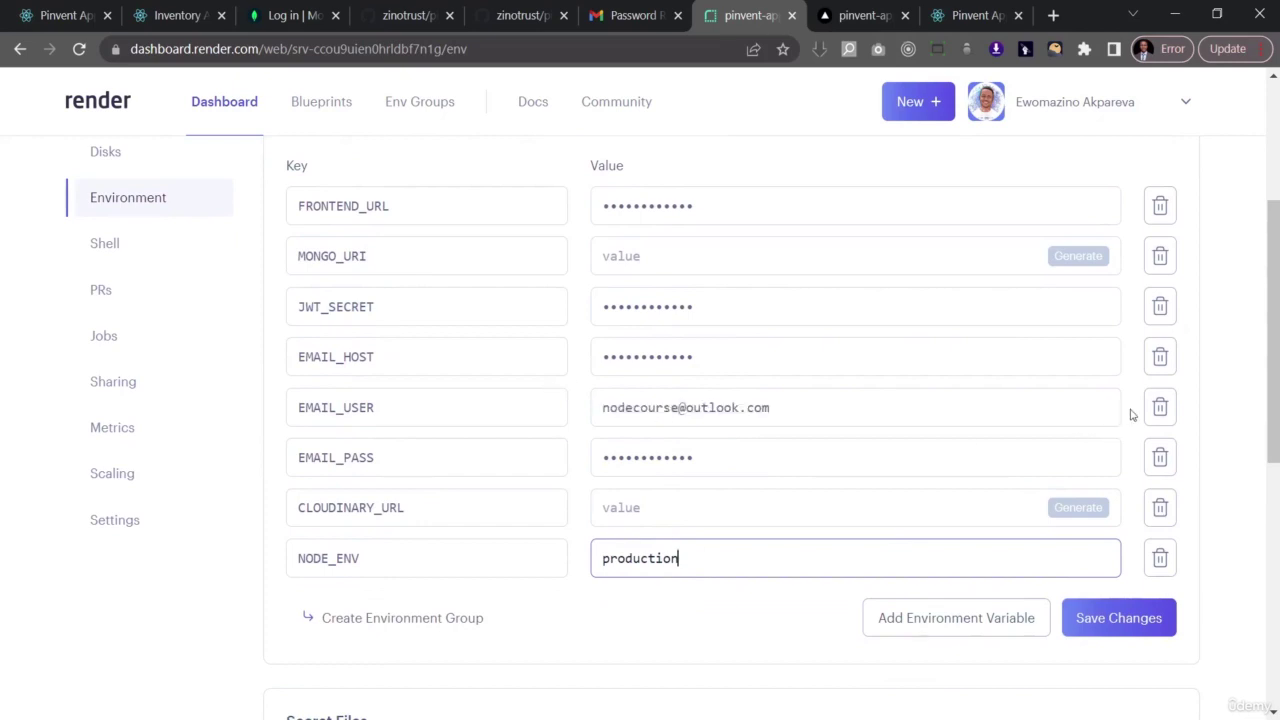
{"action": "left_click", "coordinate": [1229, 353]}
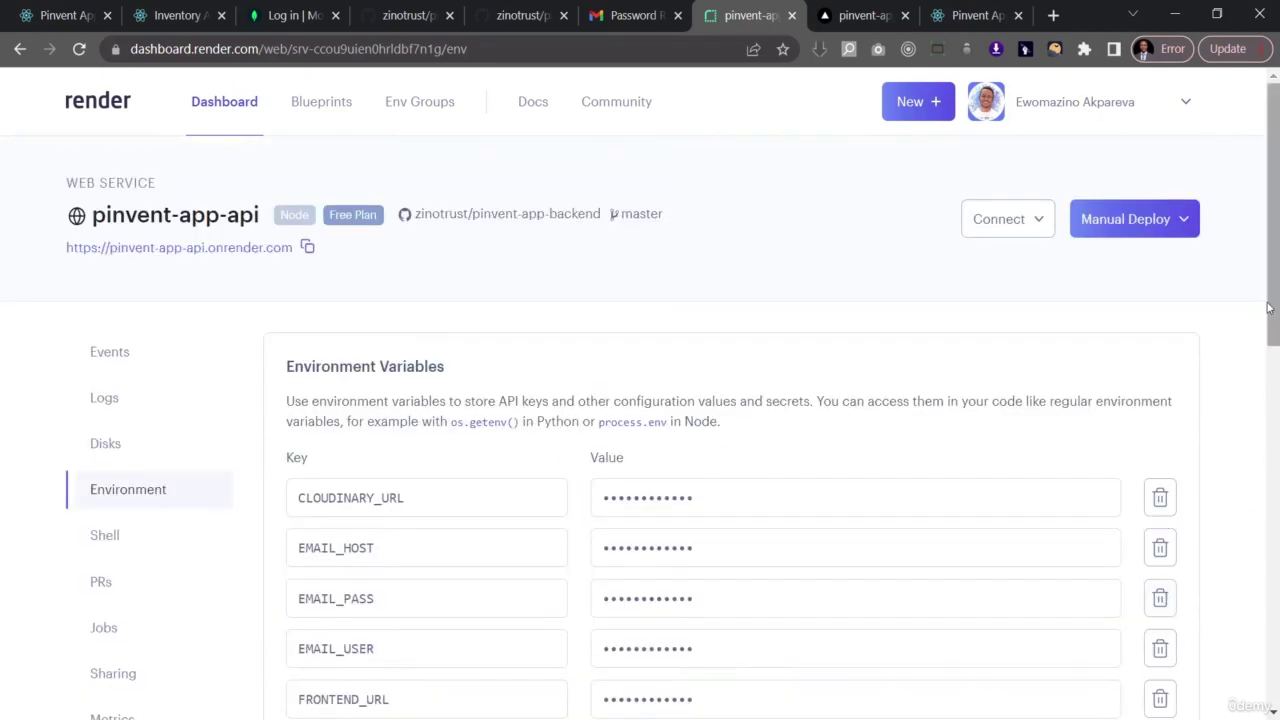
{"action": "left_click", "coordinate": [106, 362]}
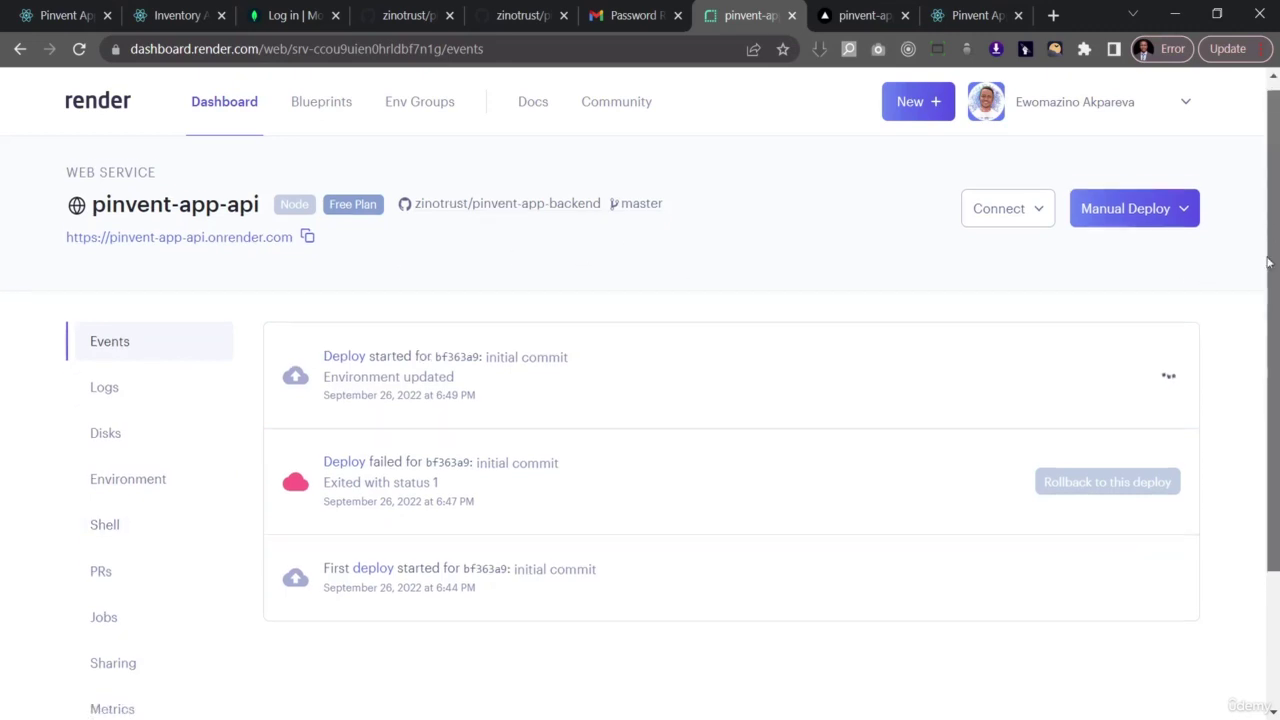
- In Settings, edit the build command from npm run build to npm install and save
{"action": "scroll", "coordinate": [1258, 374], "scroll_direction": "down", "scroll_amount": 2}
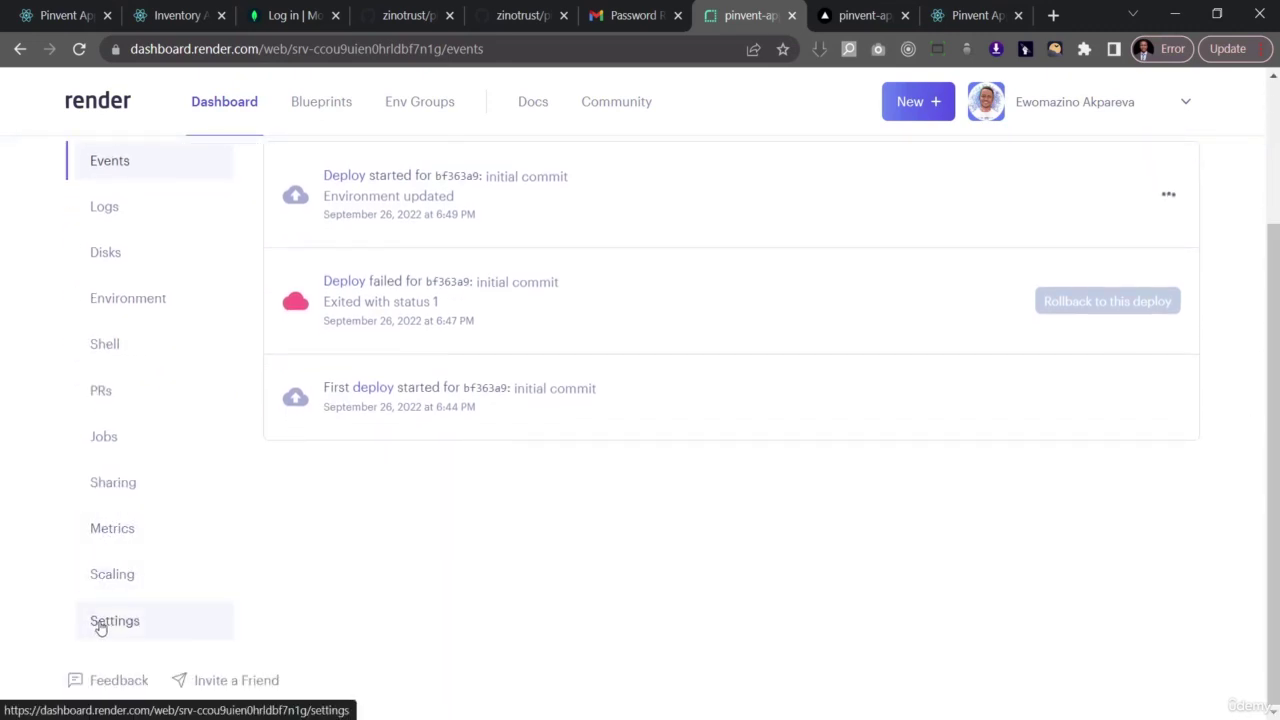
{"action": "left_click", "coordinate": [100, 624]}
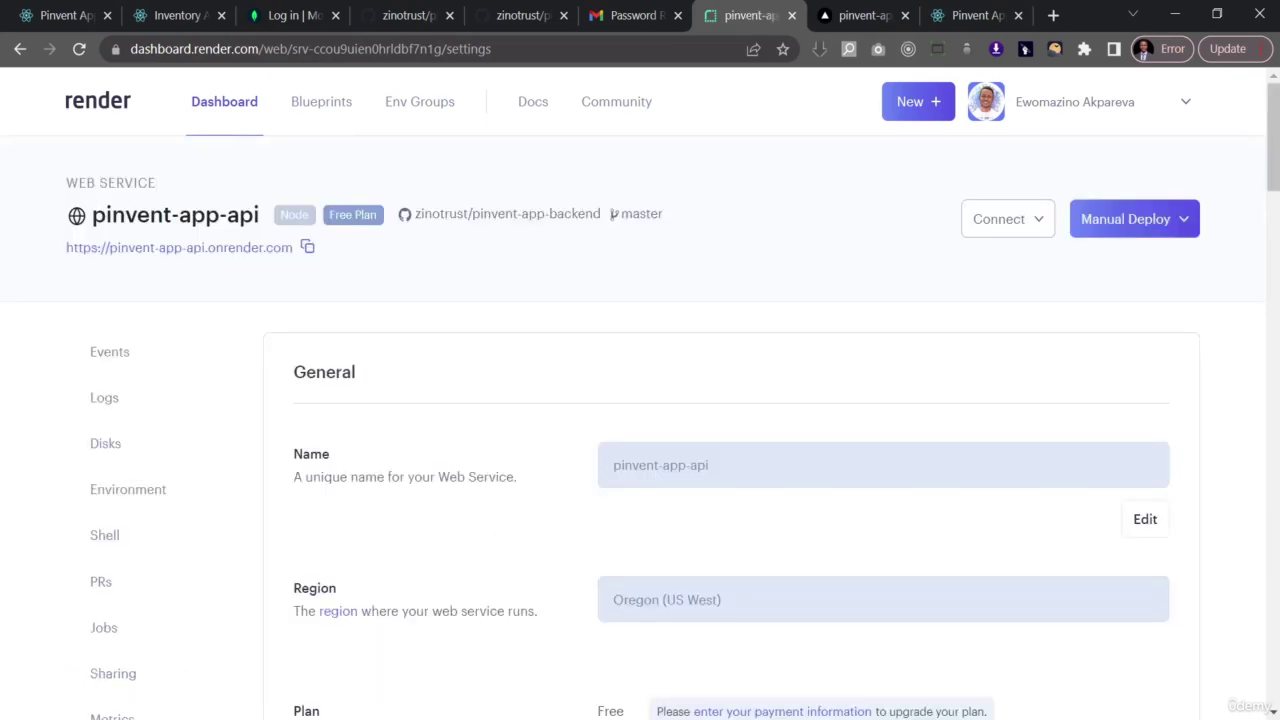
{"action": "left_click_drag", "start_coordinate": [1271, 138], "coordinate": [1254, 380]}
{"action": "scroll", "coordinate": [827, 343], "scroll_direction": "down", "scroll_amount": 1}
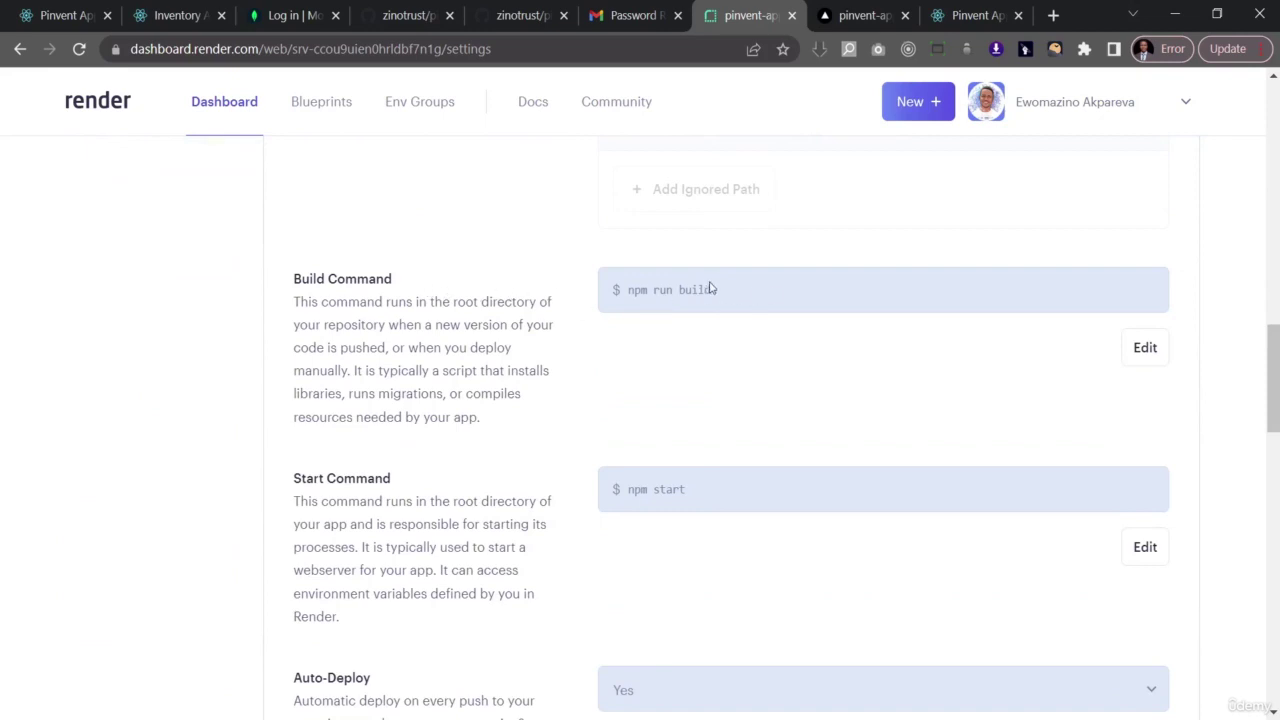
{"action": "left_click", "coordinate": [1145, 349]}
{"action": "left_click", "coordinate": [810, 283]}
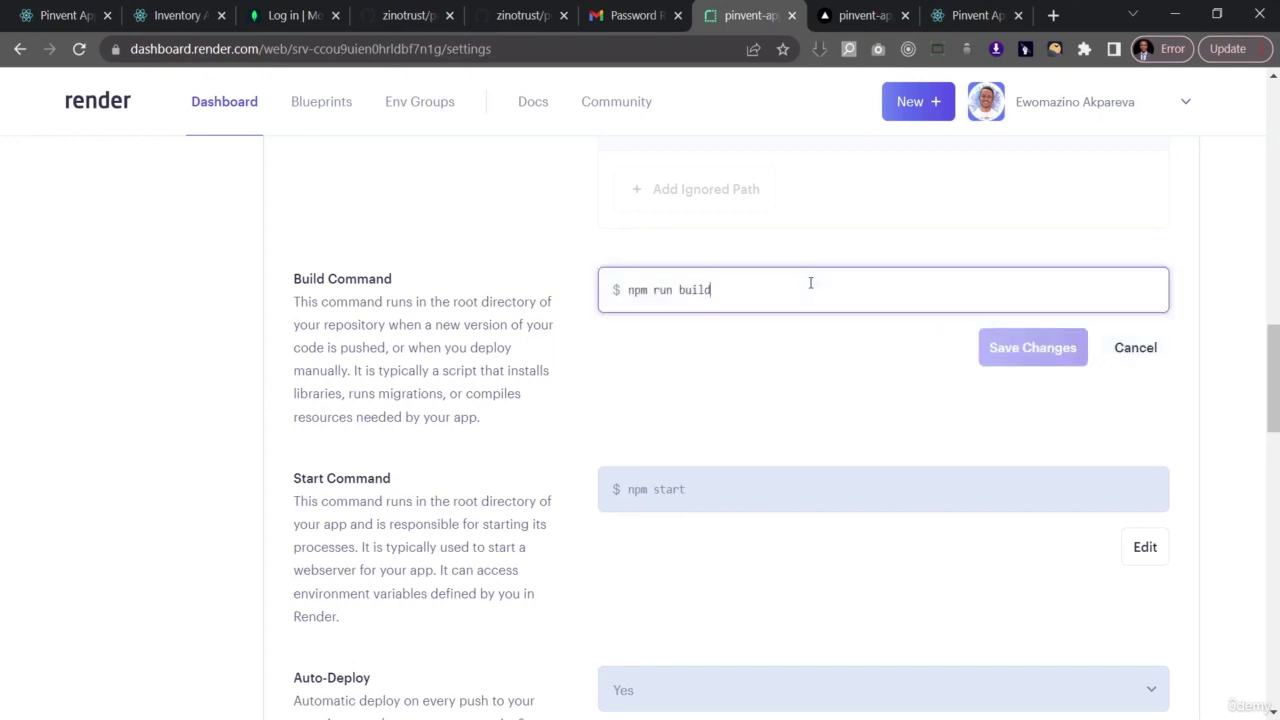
{"action": "key", "text": "ctrl+shift+Left"}
{"action": "key", "text": "ctrl+shift+Left"}
{"action": "type", "text": "install"}
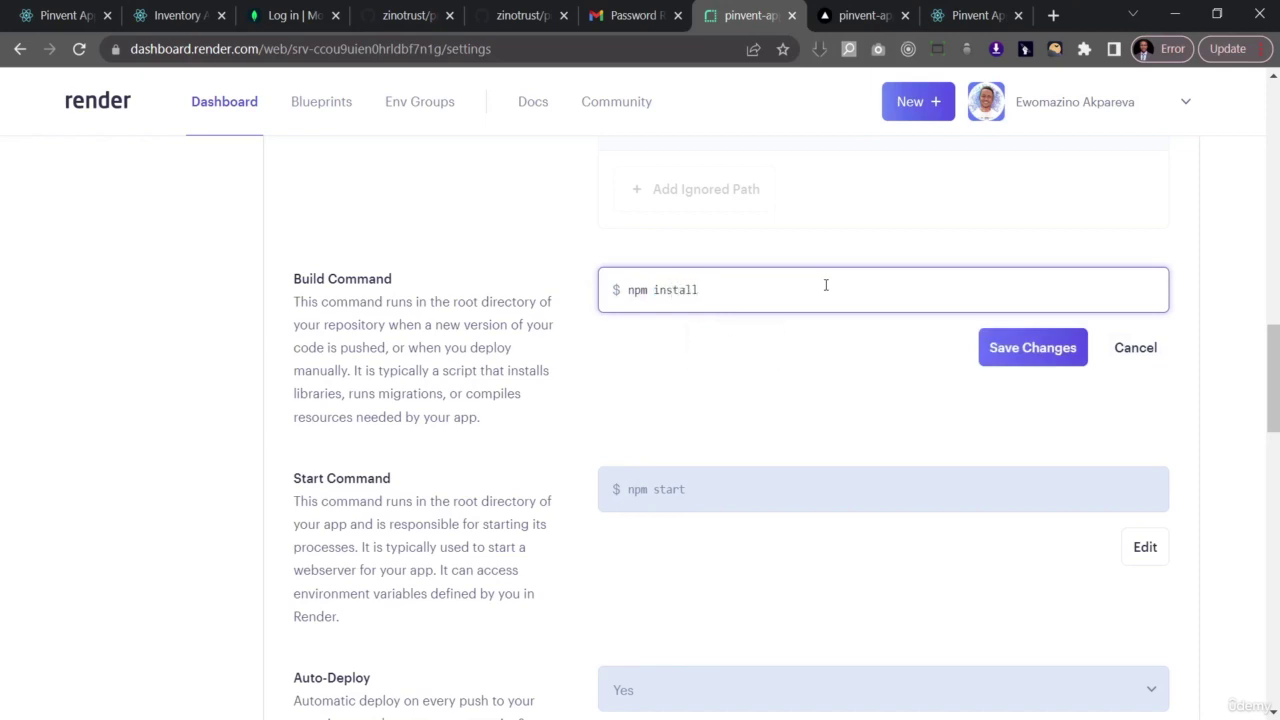
{"action": "left_click", "coordinate": [1034, 357]}
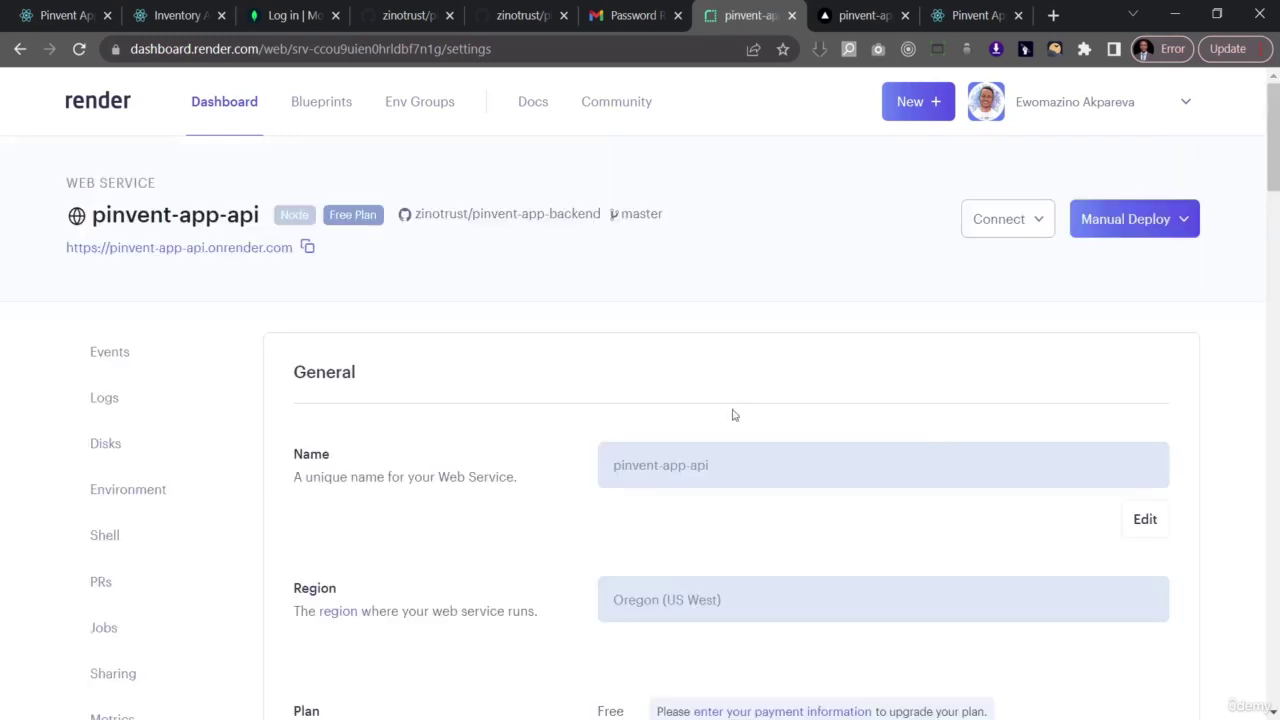
- Open the onrender.com API URL from Events, confirm it shows 'Home Page', then close it
{"action": "left_click", "coordinate": [95, 355]}
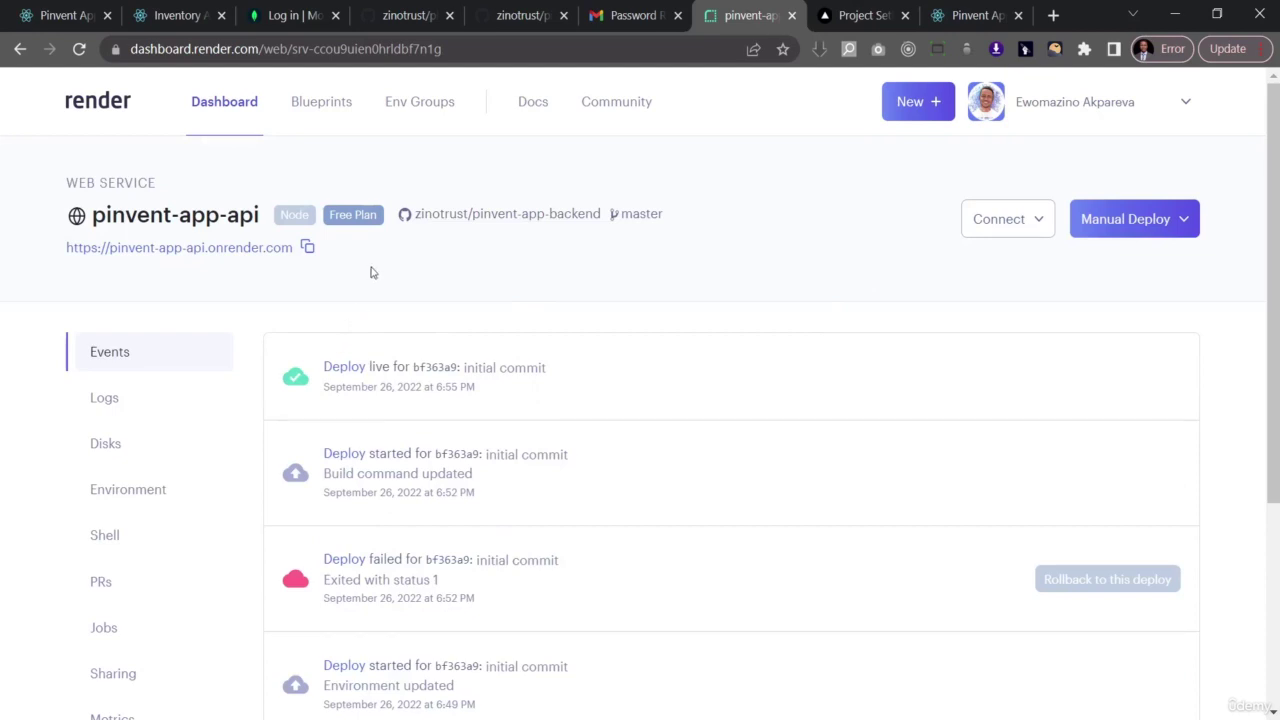
{"action": "left_click", "coordinate": [167, 257]}
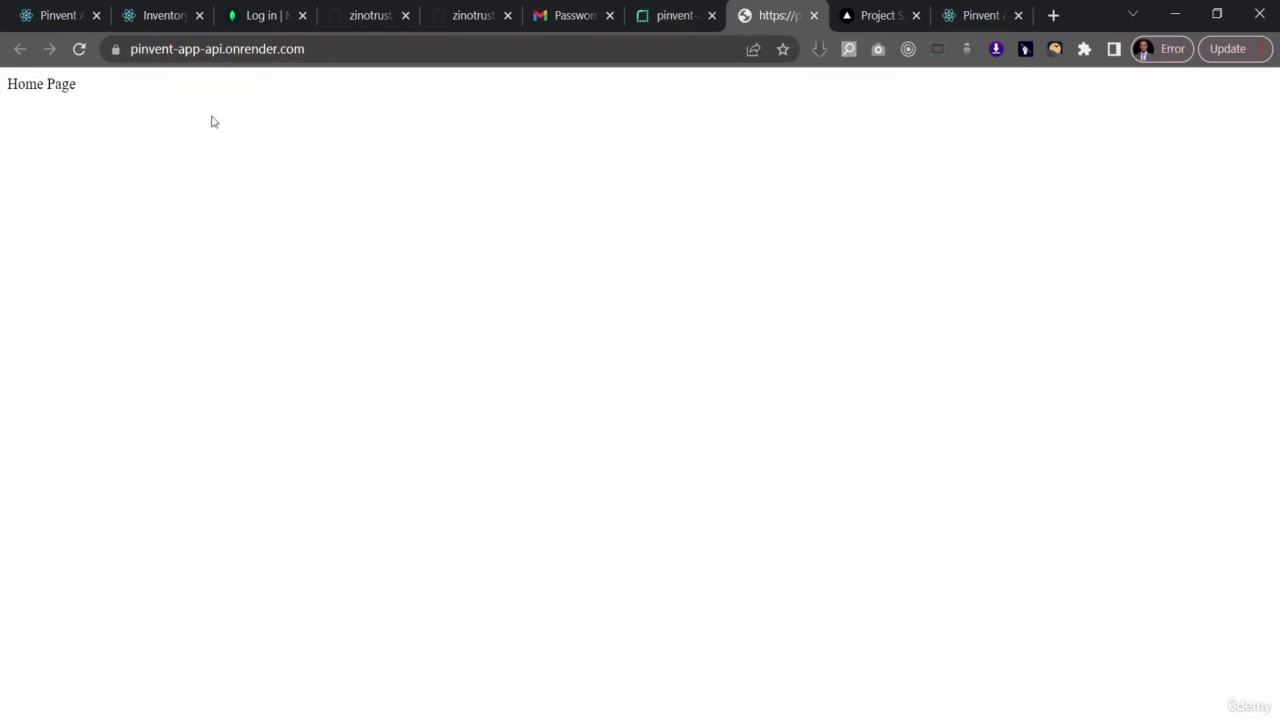
{"action": "left_click_drag", "start_coordinate": [76, 86], "coordinate": [1, 96]}
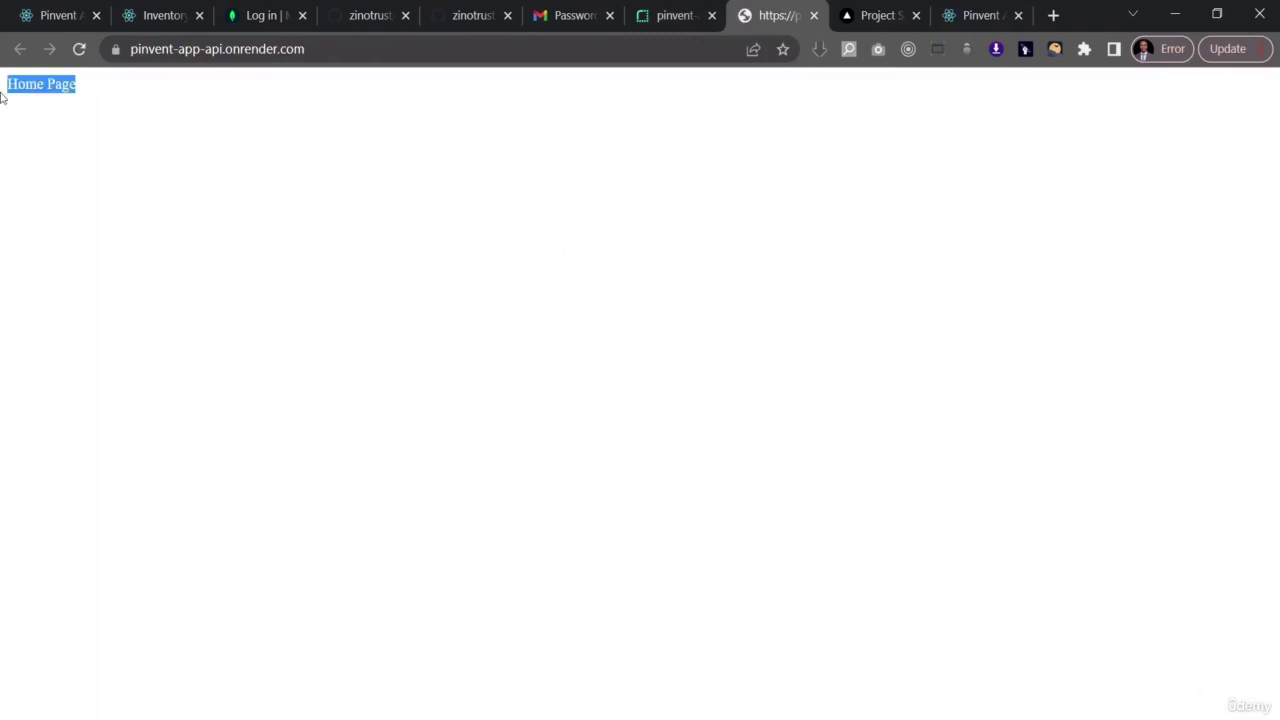
{"action": "left_click", "coordinate": [813, 15]}
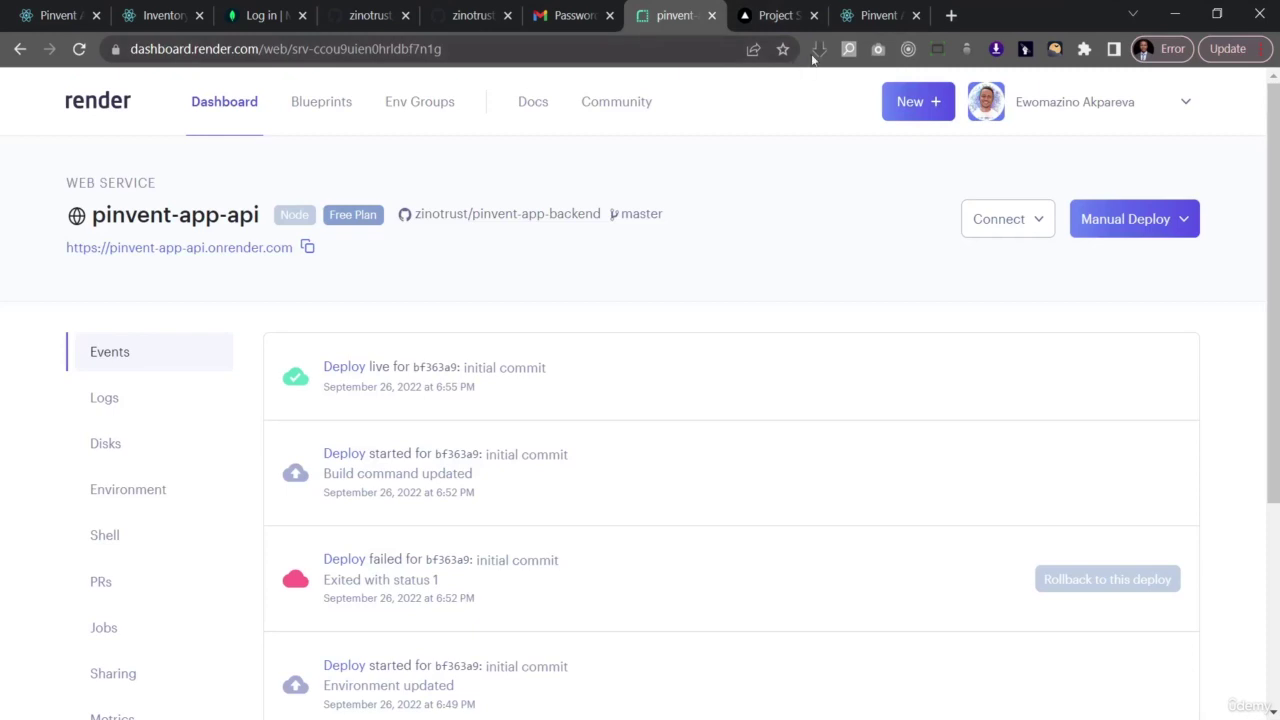
- Reload the Pinvent frontend and log in with the saved account email and password, letting the browser save it
{"action": "left_click", "coordinate": [875, 15]}
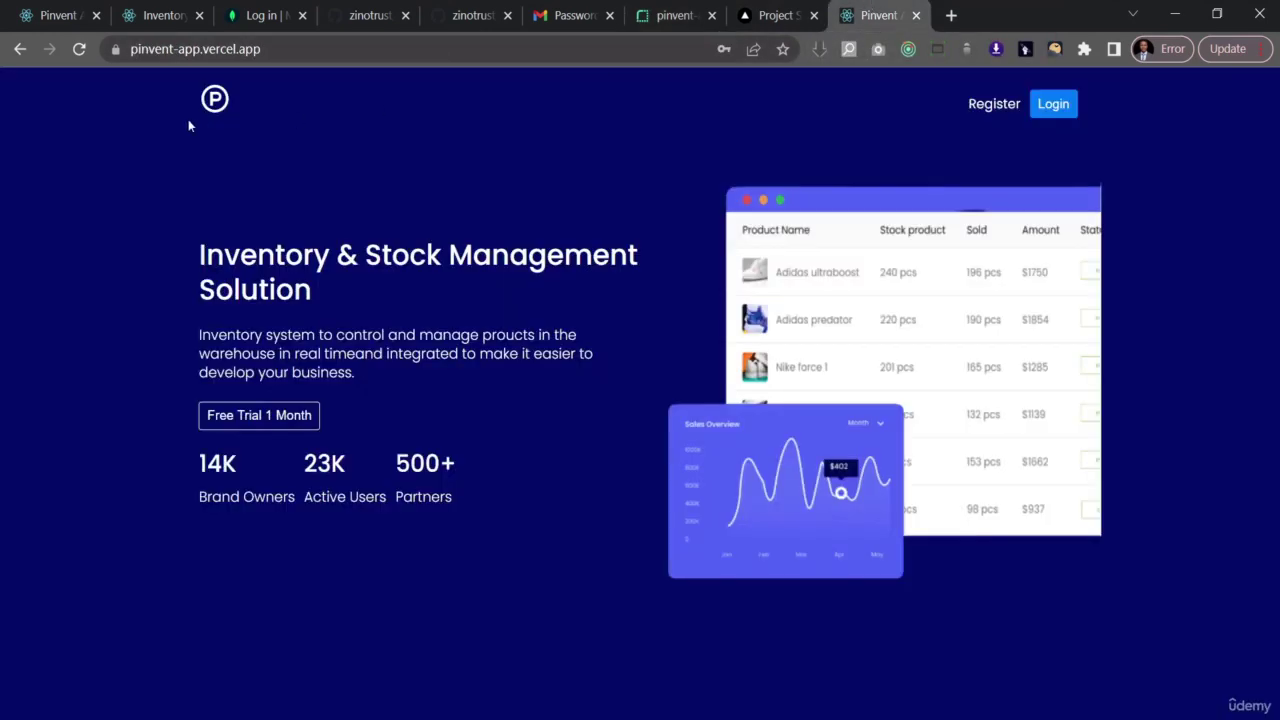
{"action": "left_click", "coordinate": [81, 52]}
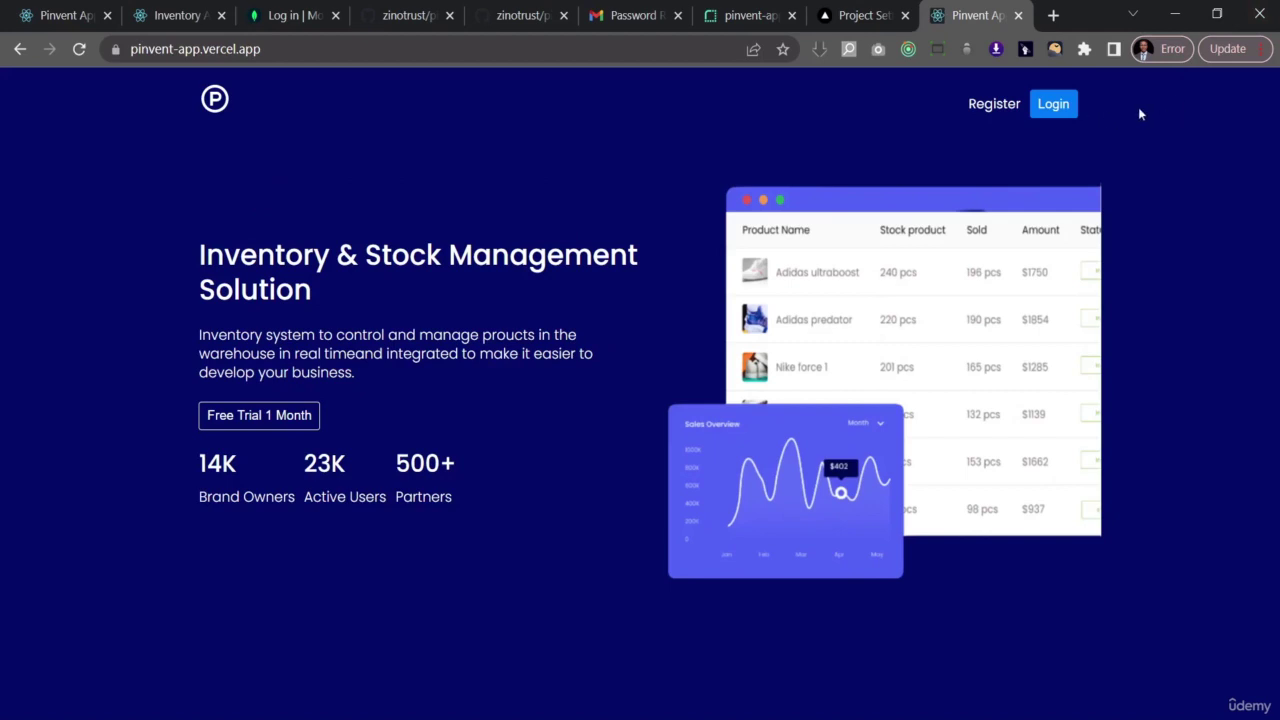
{"action": "left_click", "coordinate": [1055, 108]}
{"action": "left_click", "coordinate": [556, 300]}
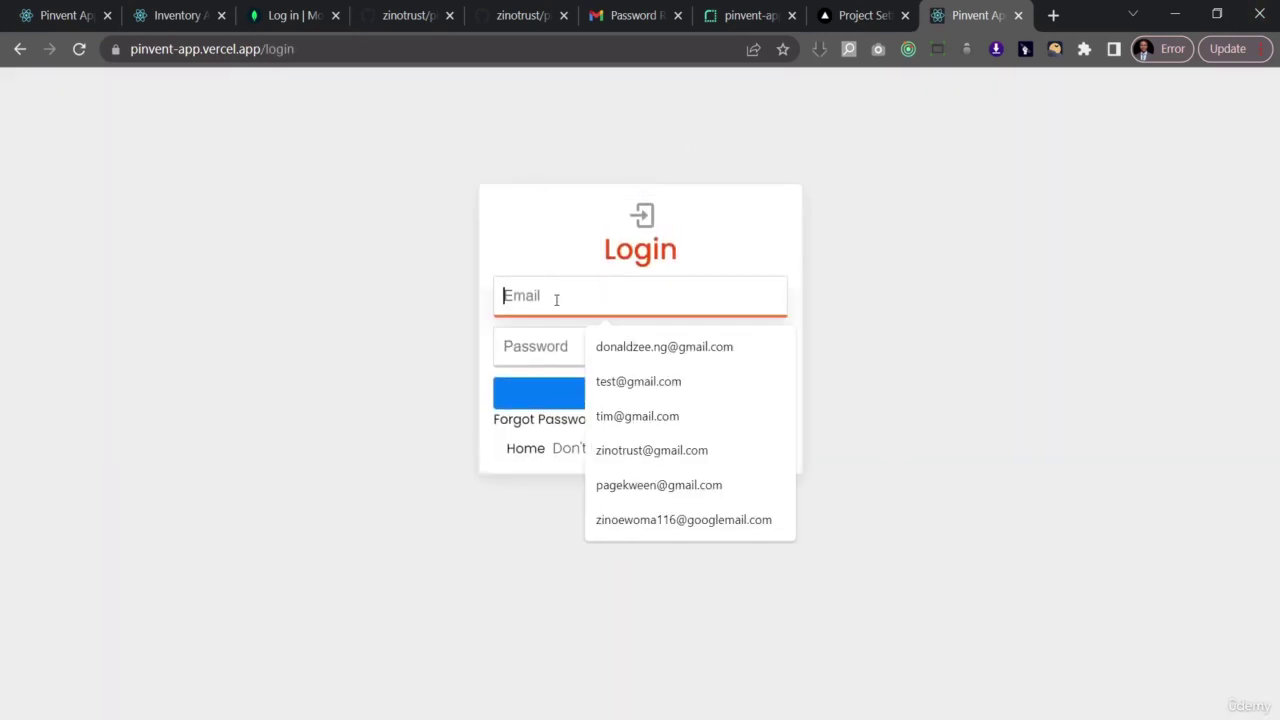
{"action": "left_click", "coordinate": [640, 352]}
{"action": "left_click", "coordinate": [575, 344]}
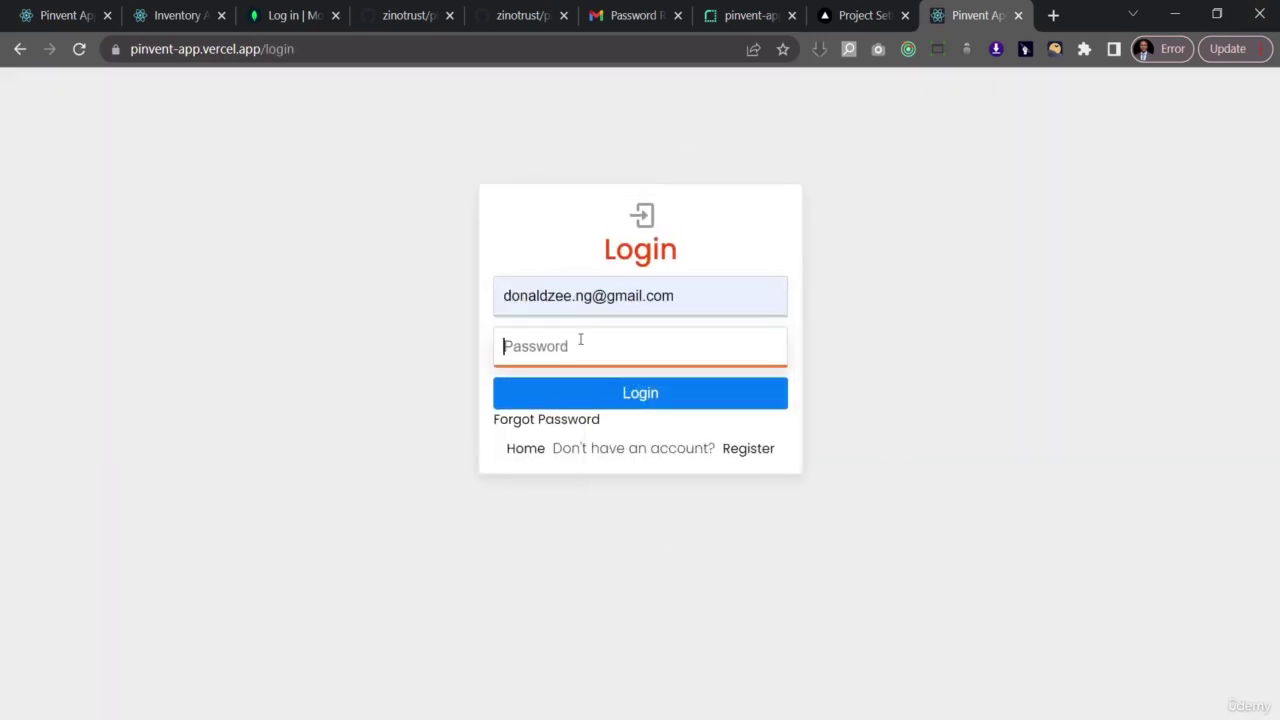
{"action": "type", "text": "1234"}
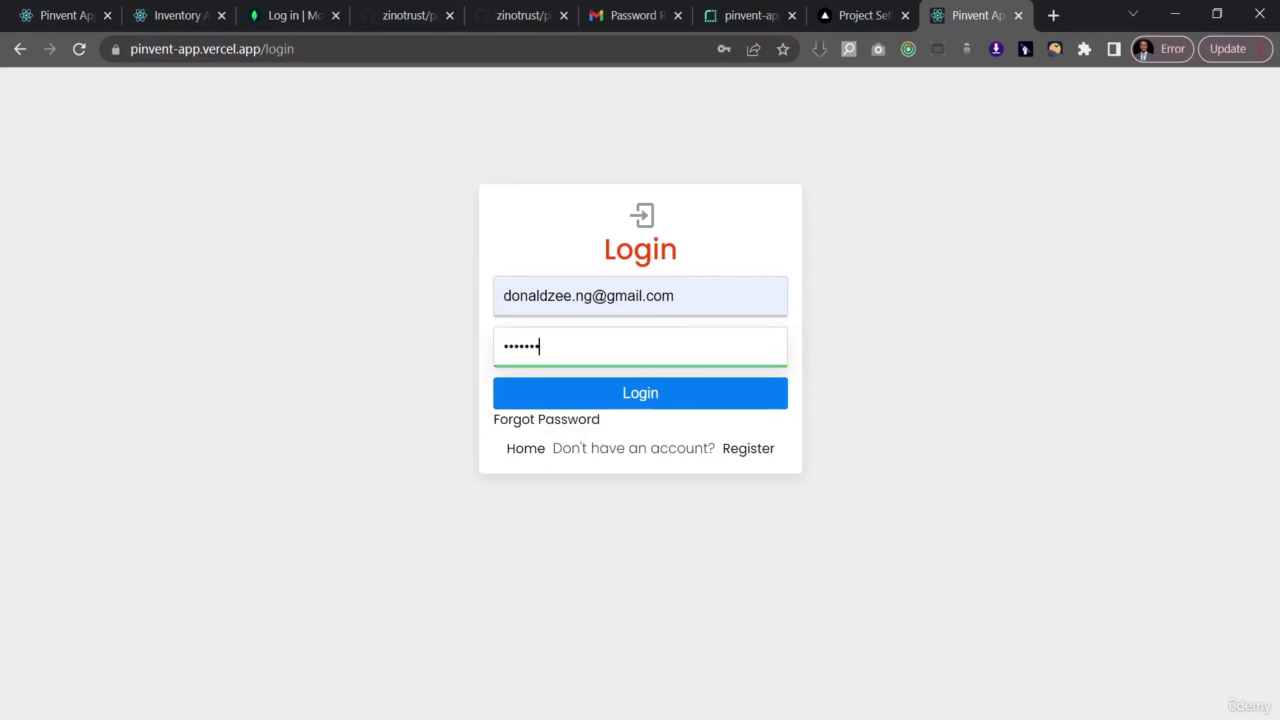
{"action": "left_click", "coordinate": [616, 391]}
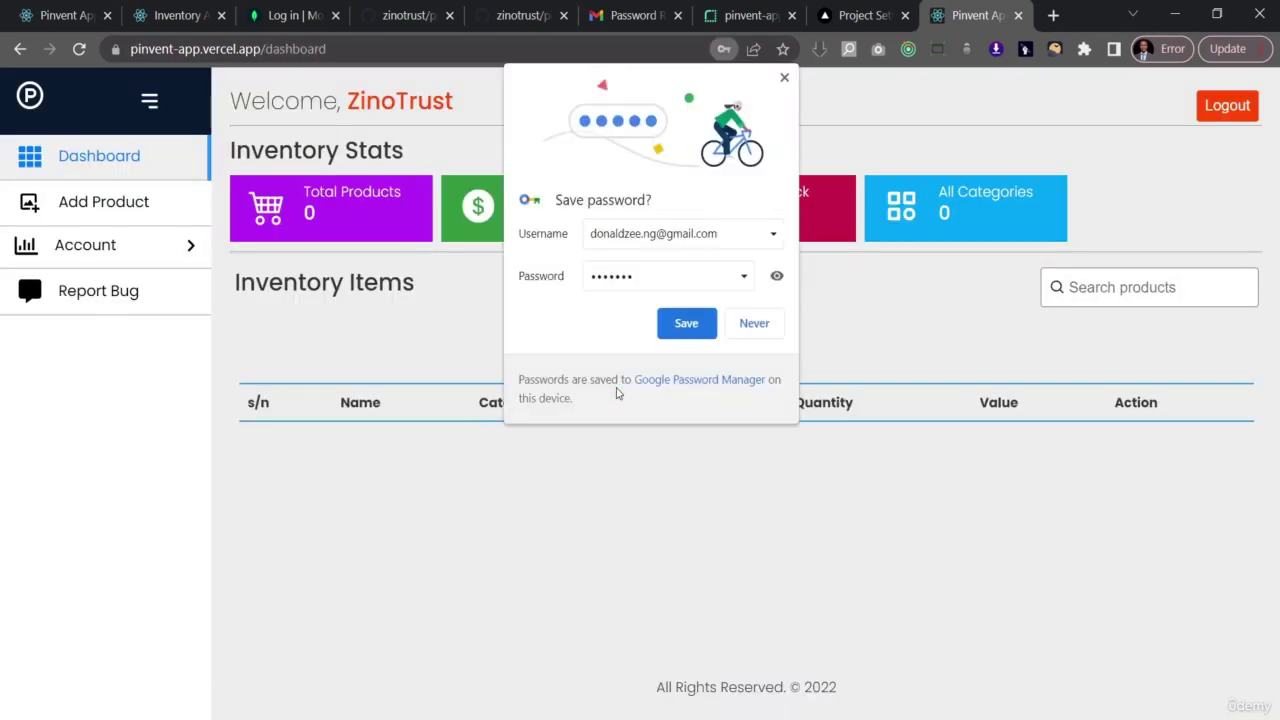
{"action": "left_click", "coordinate": [686, 323]}
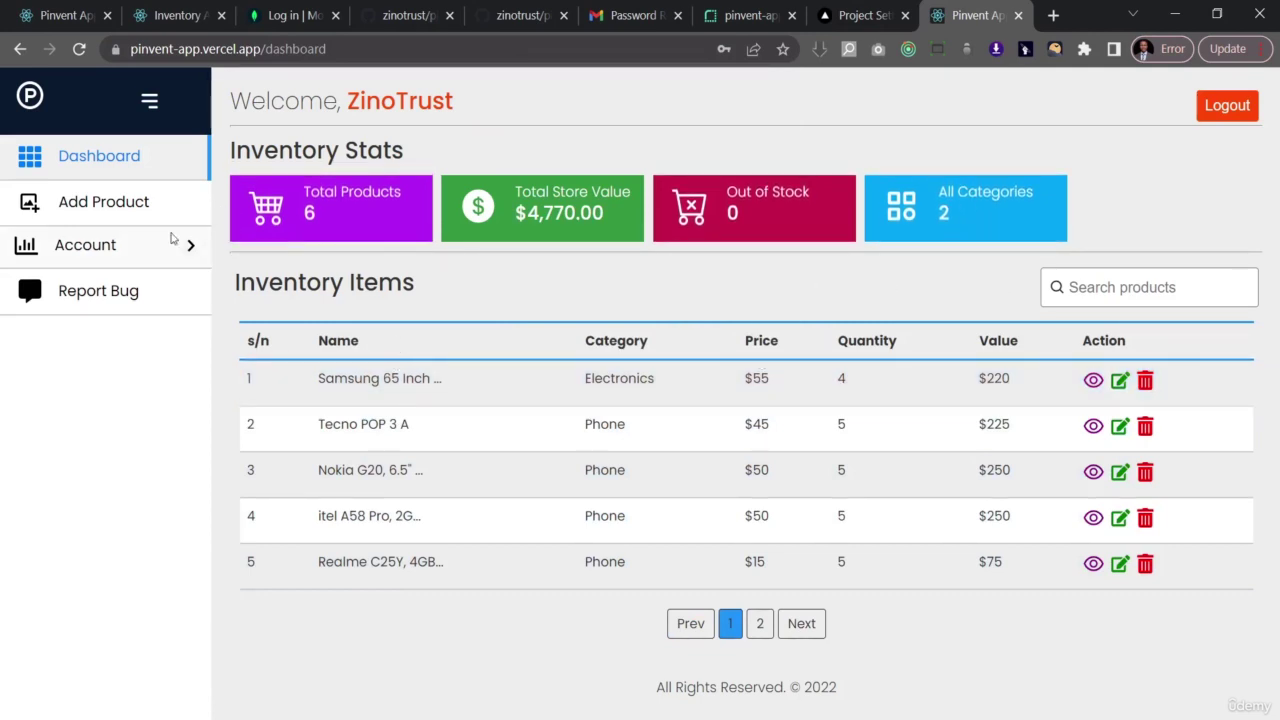
- Start a new product with the Udemy Image (2) picture and the name 'Udemy Image'
{"action": "left_click", "coordinate": [140, 203]}
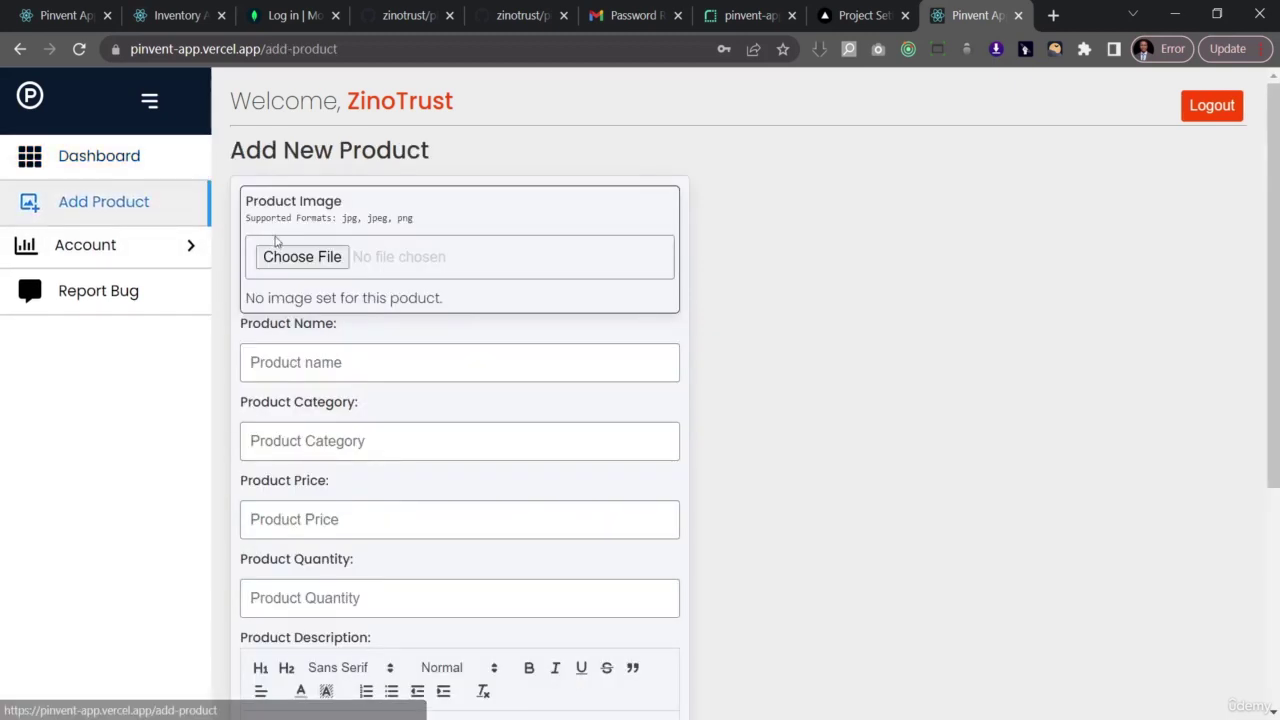
{"action": "left_click", "coordinate": [287, 260]}
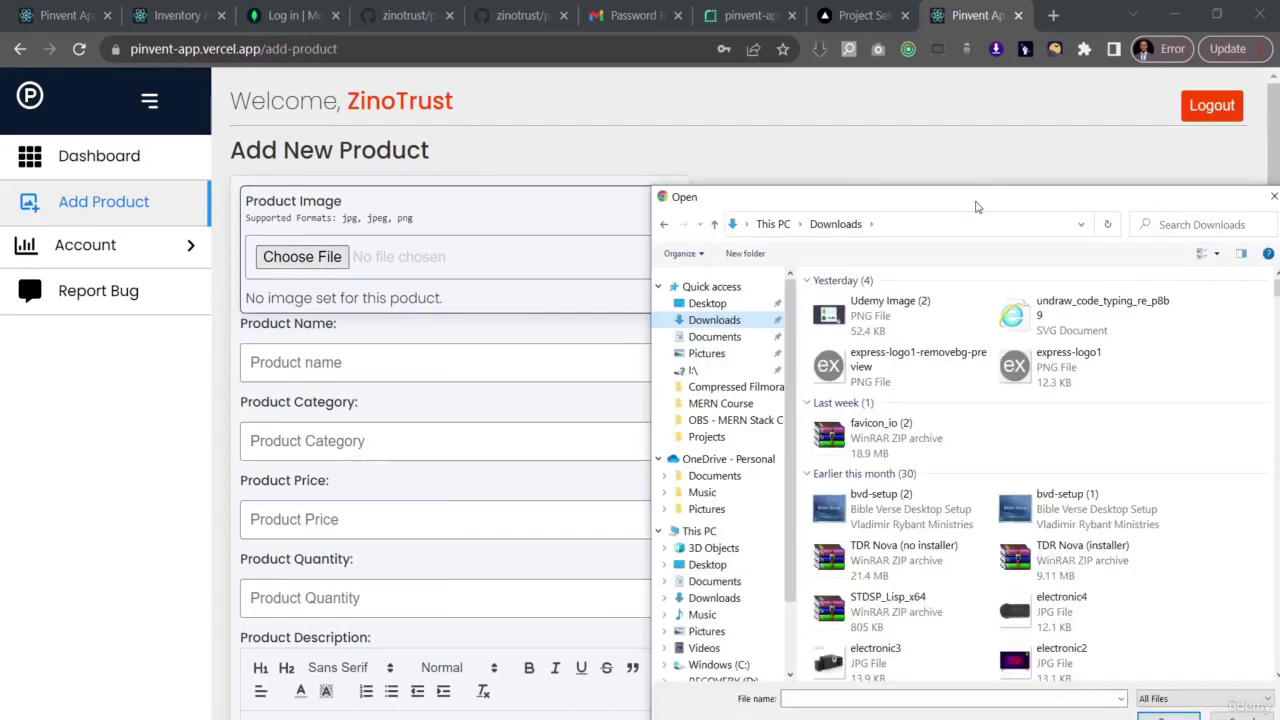
{"action": "left_click", "coordinate": [632, 314]}
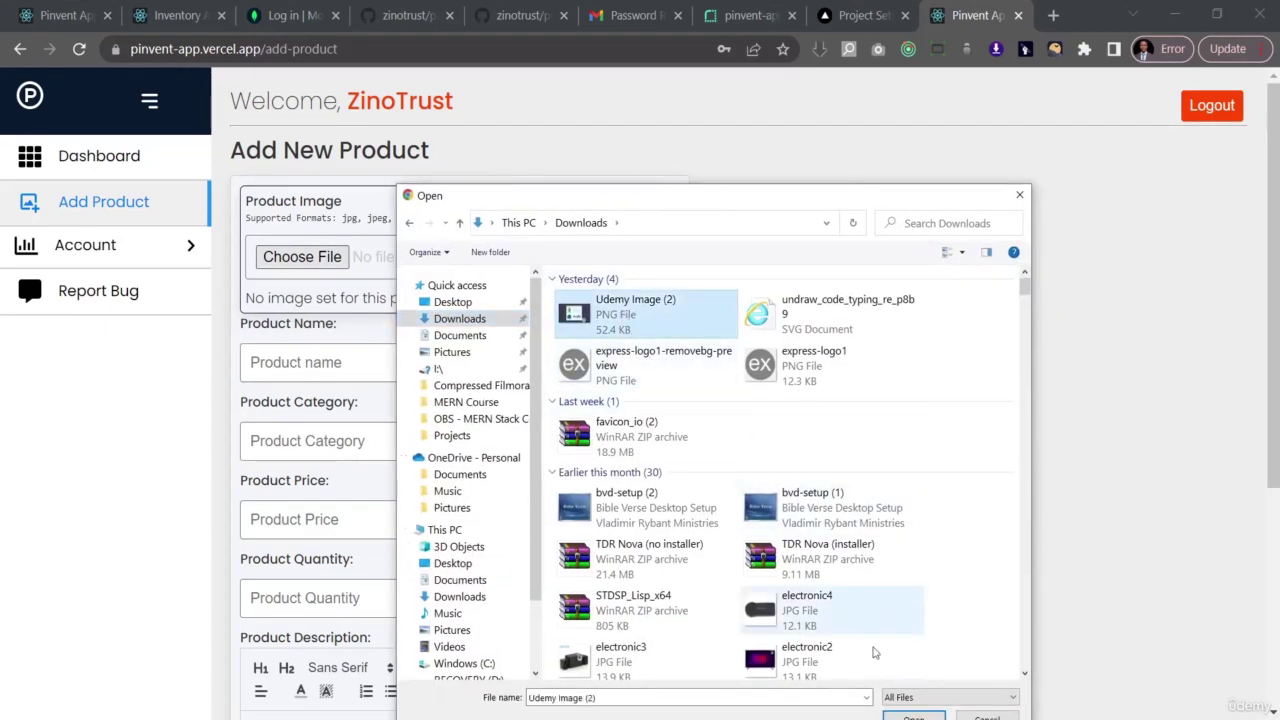
{"action": "left_click_drag", "start_coordinate": [755, 206], "coordinate": [742, 114]}
{"action": "left_click", "coordinate": [903, 628]}
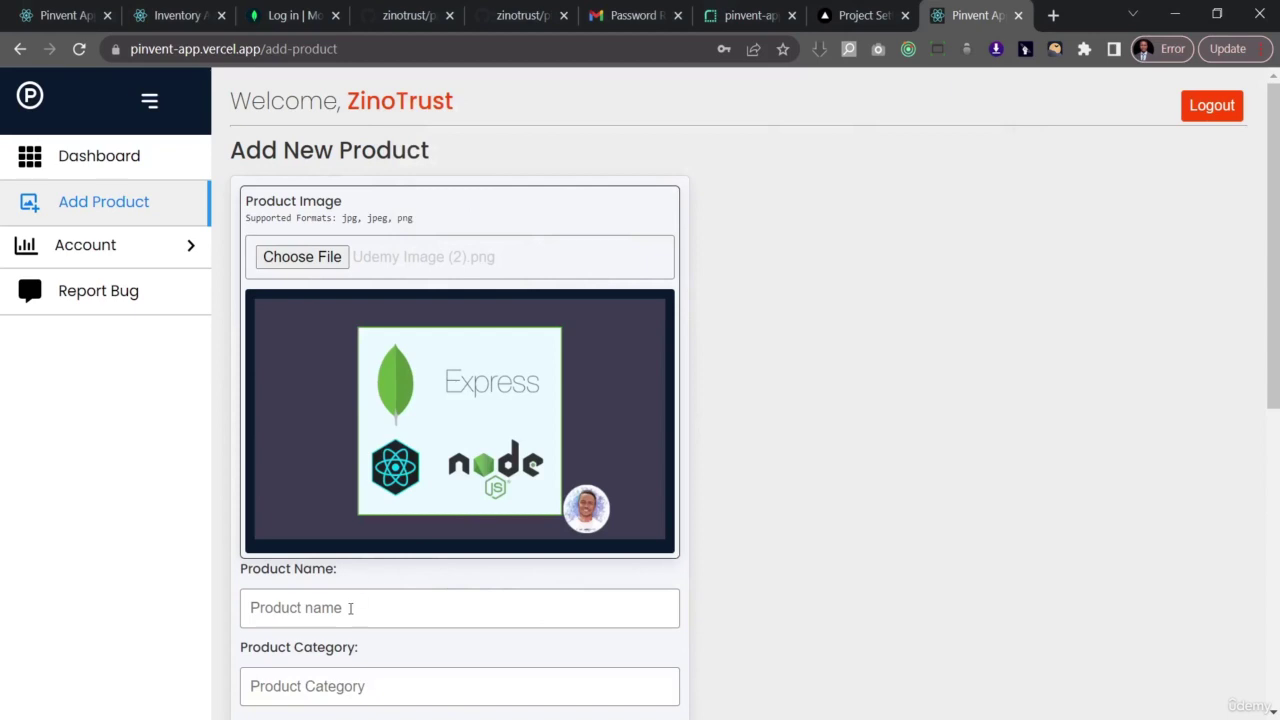
{"action": "left_click", "coordinate": [352, 608]}
{"action": "type", "text": "Udem"}
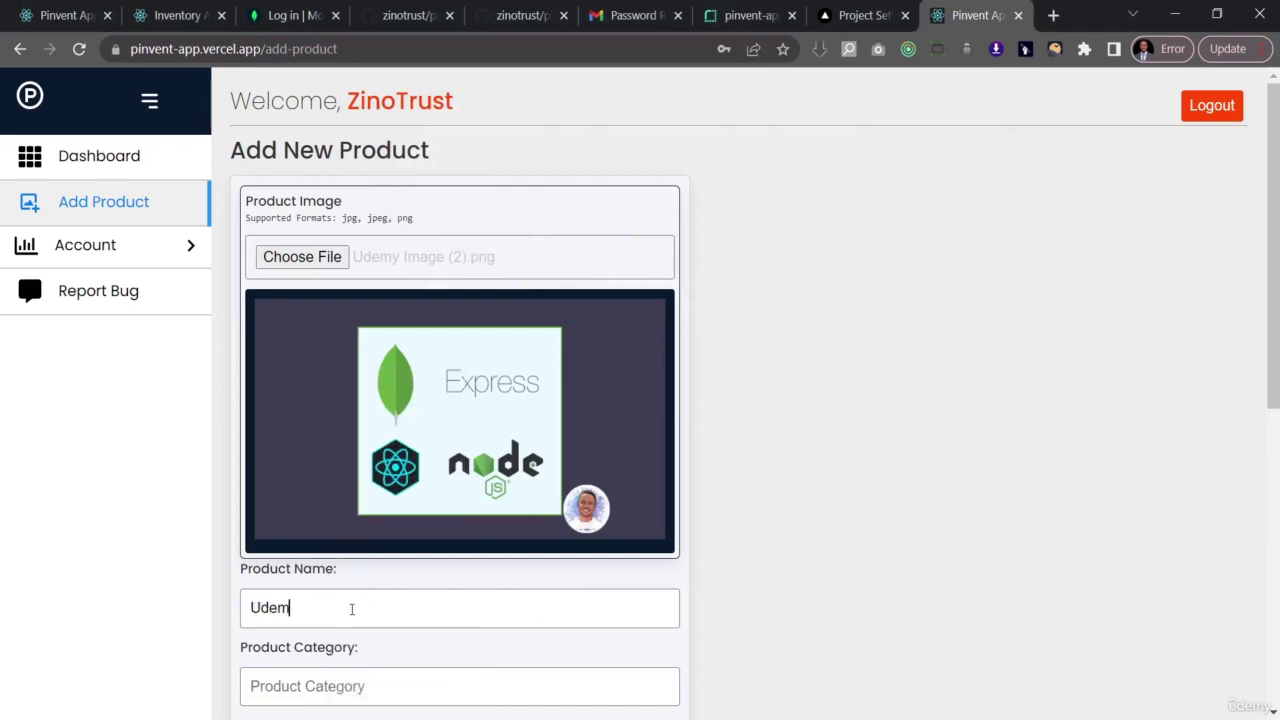
{"action": "type", "text": "y Image"}
- Set category Electronics, price 13, quantity 13 and description 'Udemy', then save the product
{"action": "scroll", "coordinate": [659, 367], "scroll_direction": "down", "scroll_amount": 5}
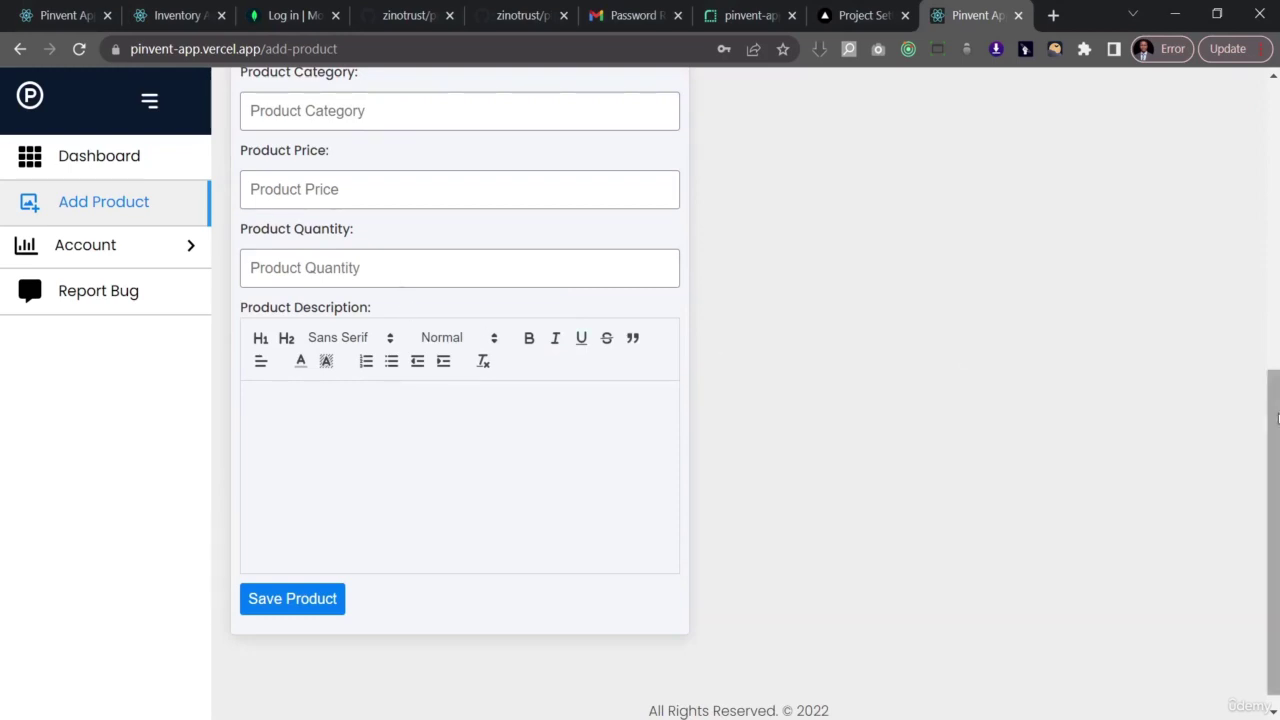
{"action": "left_click_drag", "start_coordinate": [1272, 392], "coordinate": [1274, 300]}
{"action": "left_click", "coordinate": [311, 343]}
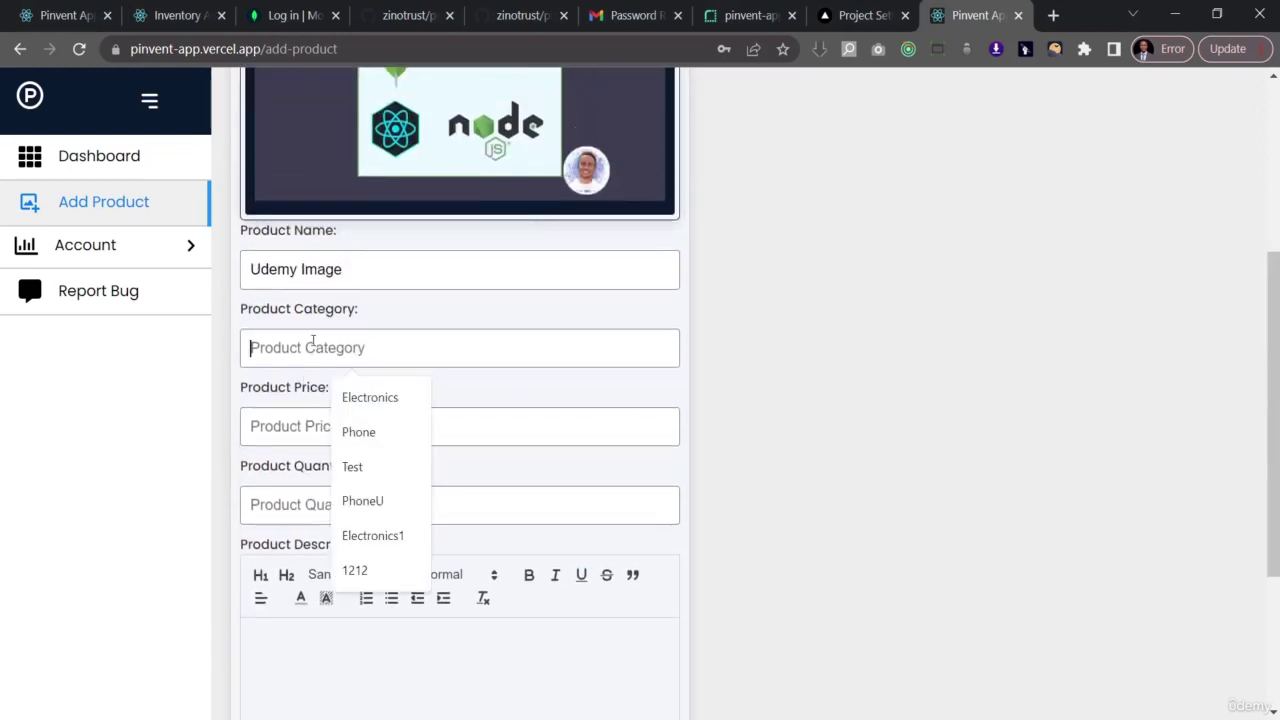
{"action": "left_click", "coordinate": [362, 400]}
{"action": "left_click", "coordinate": [271, 422]}
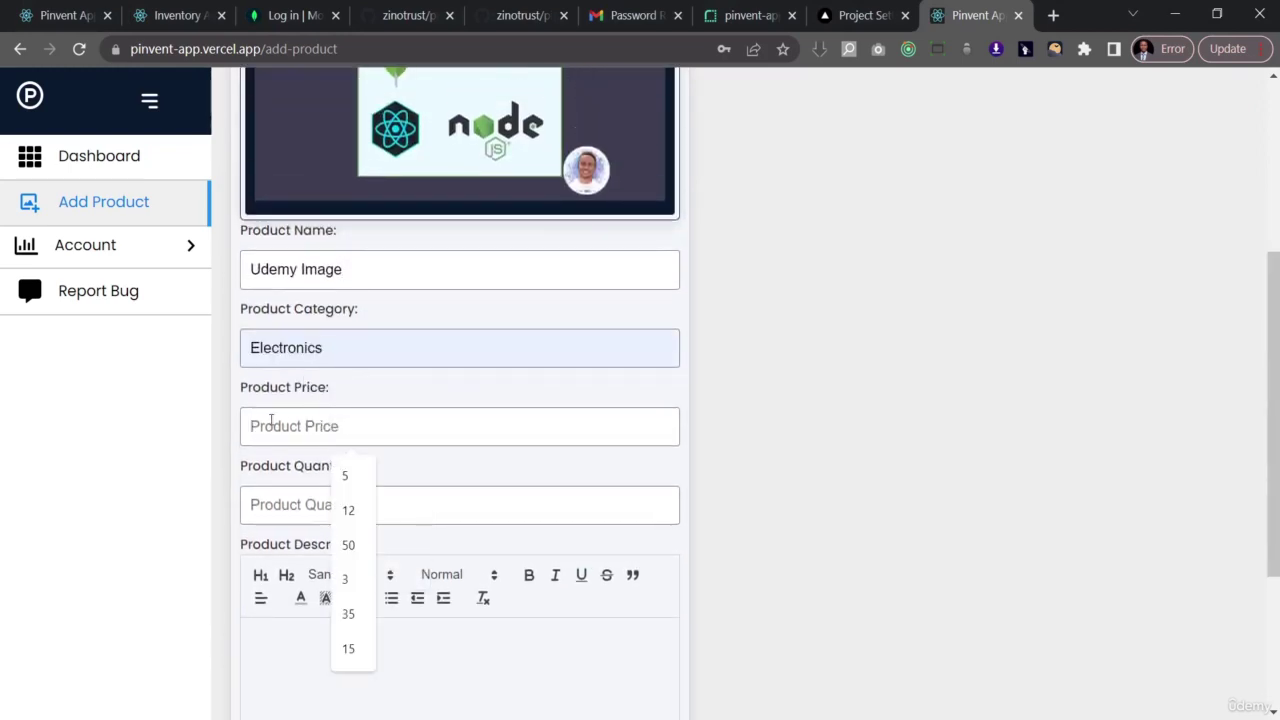
{"action": "type", "text": "13"}
{"action": "left_click", "coordinate": [309, 503]}
{"action": "type", "text": "13"}
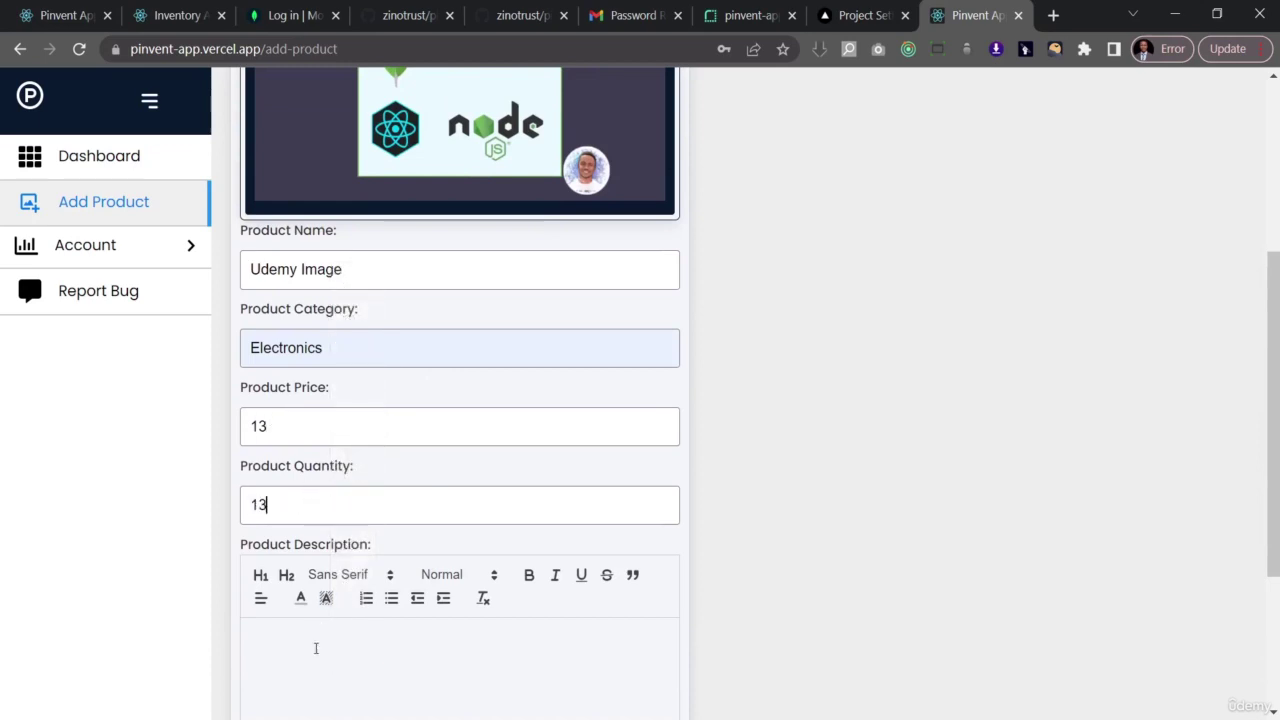
{"action": "type", "text": "Udemy"}
{"action": "scroll", "coordinate": [380, 506], "scroll_direction": "down", "scroll_amount": 3}
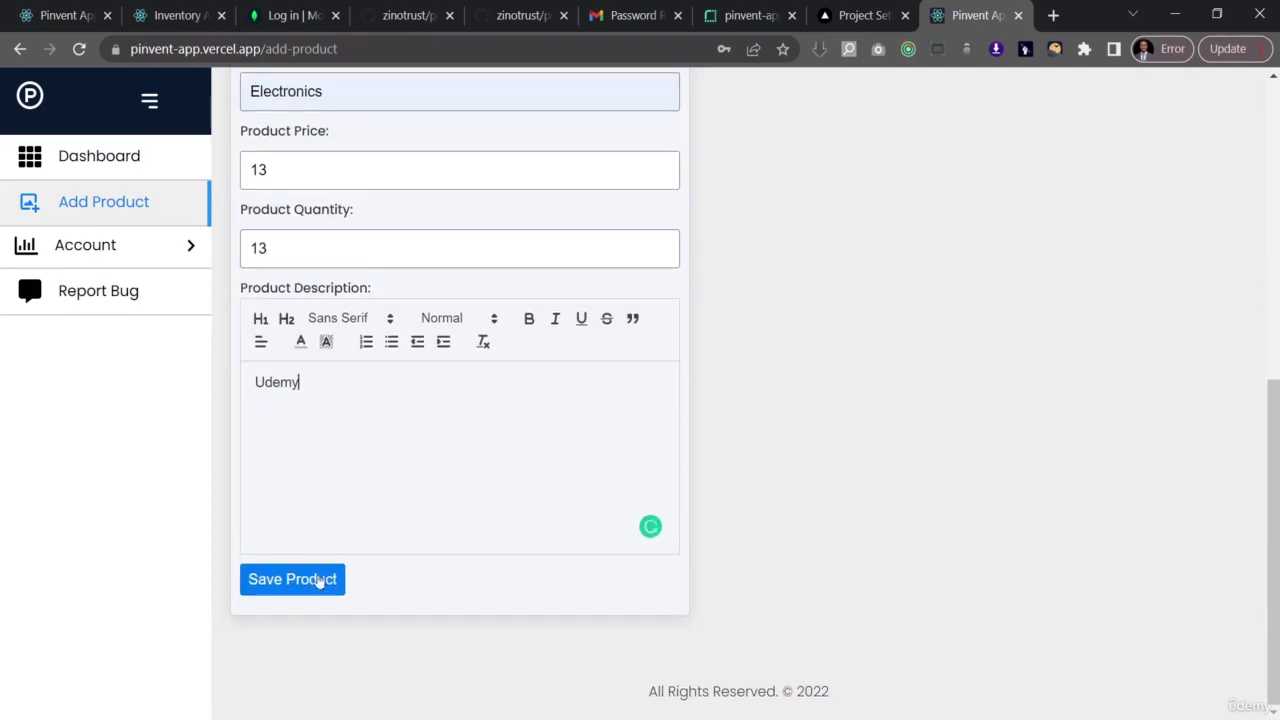
{"action": "left_click", "coordinate": [294, 582]}
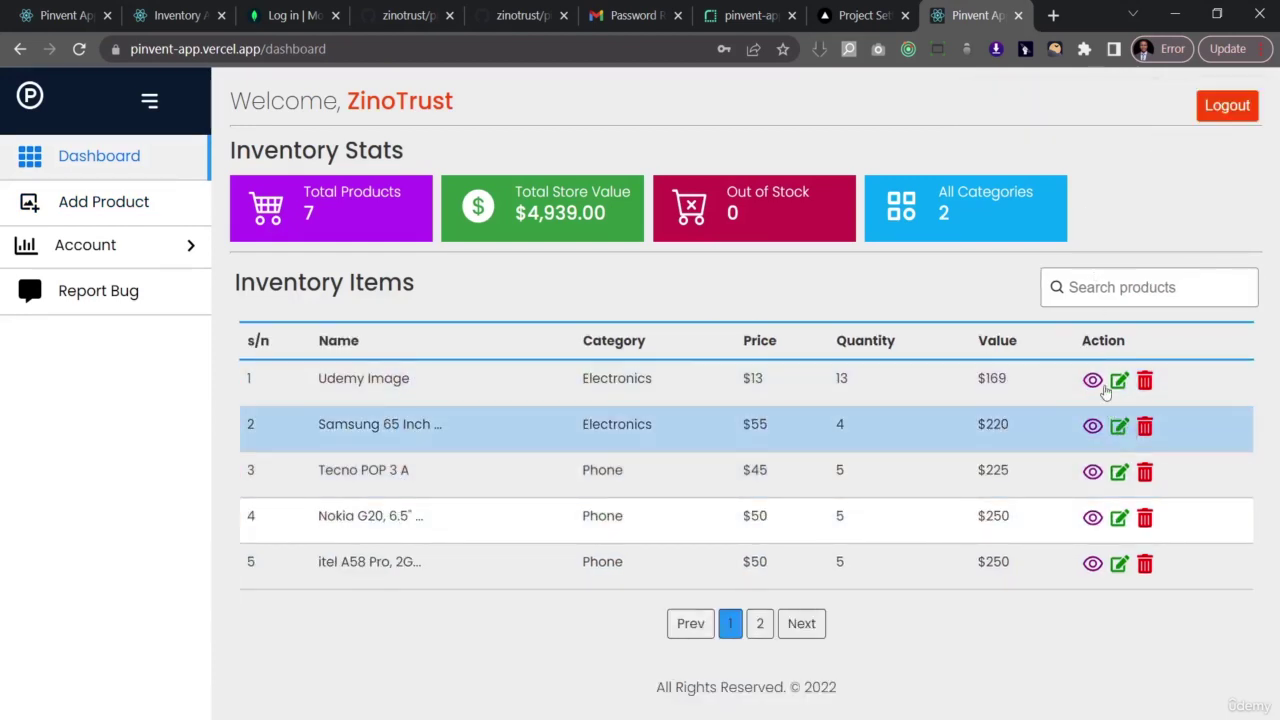
- View the Udemy Image product's details, then return to the dashboard
{"action": "left_click", "coordinate": [1092, 381]}
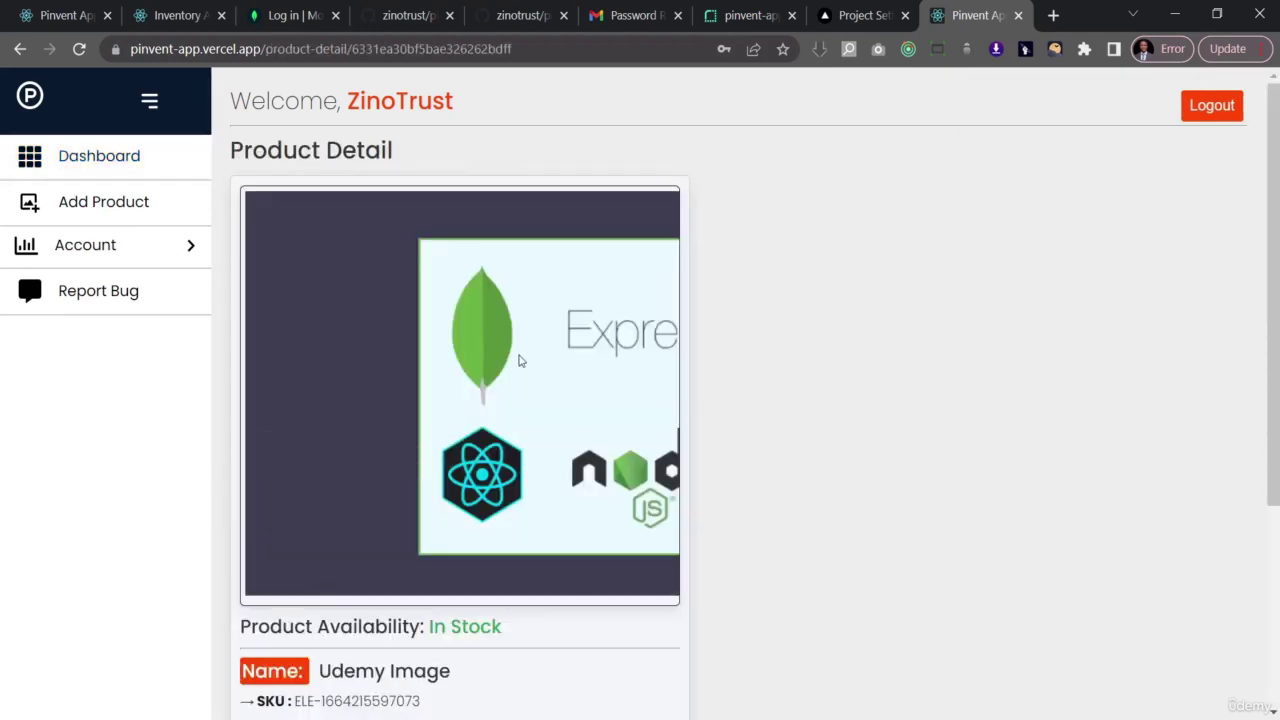
{"action": "scroll", "coordinate": [513, 375], "scroll_direction": "down", "scroll_amount": 3}
{"action": "scroll", "coordinate": [450, 340], "scroll_direction": "up", "scroll_amount": 3}
{"action": "left_click", "coordinate": [128, 172]}
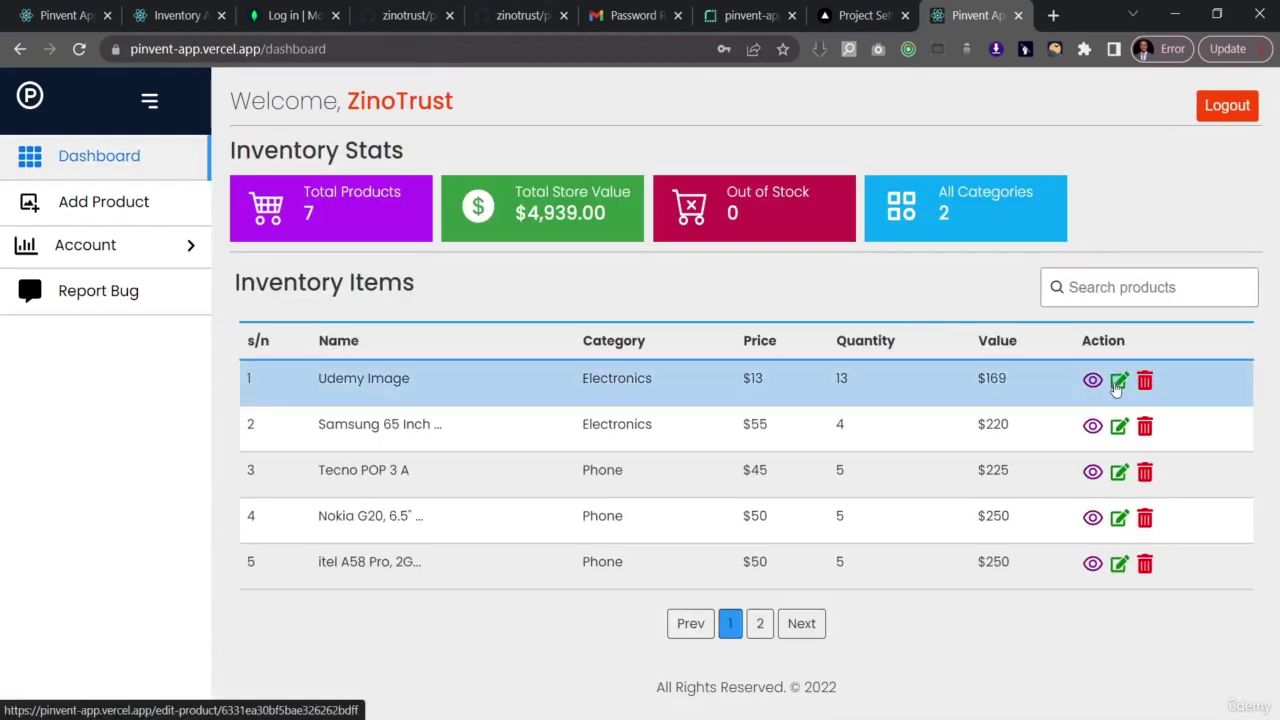
- Rename the Udemy Image product to 'Udemy Image update' and save it
{"action": "left_click", "coordinate": [1118, 382]}
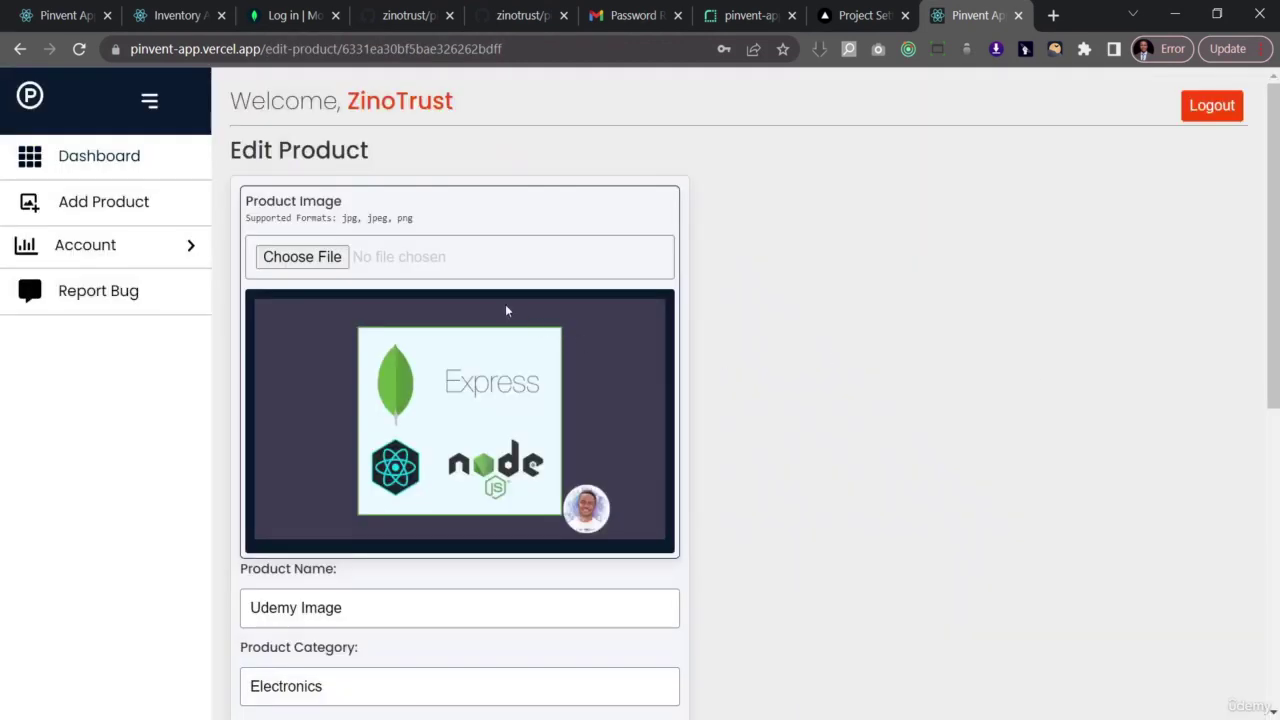
{"action": "scroll", "coordinate": [505, 310], "scroll_direction": "down", "scroll_amount": 6}
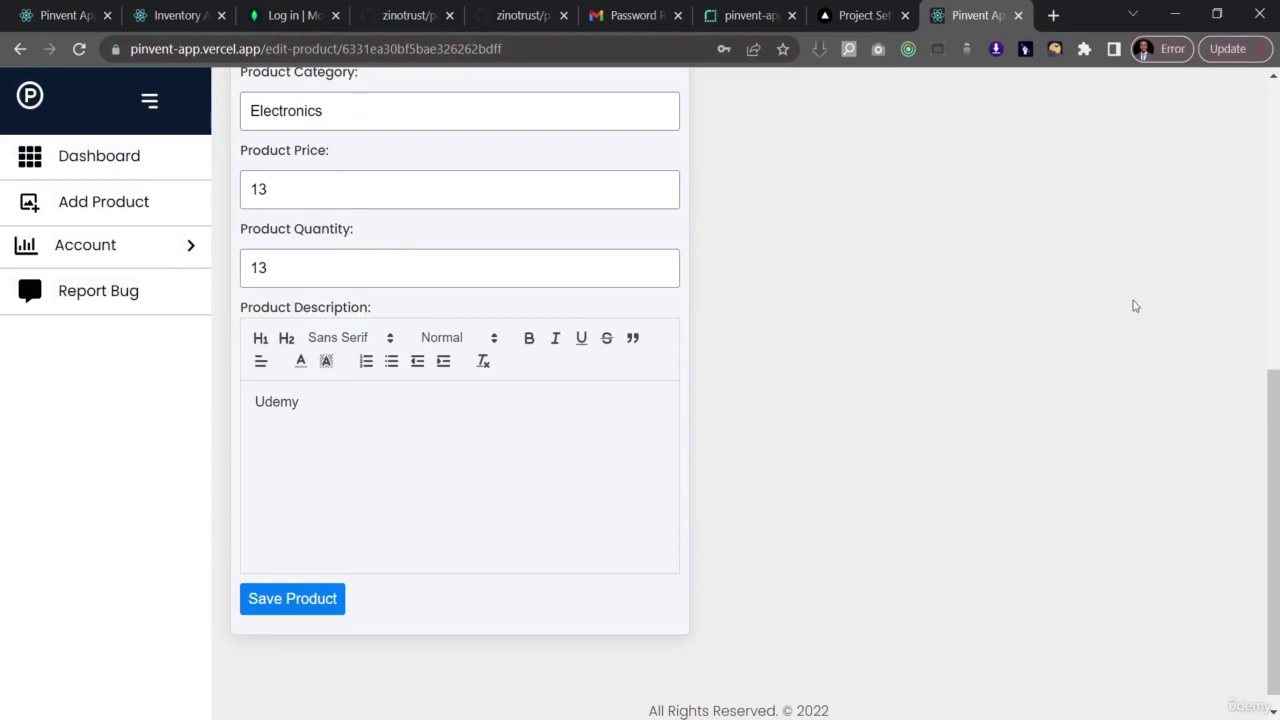
{"action": "left_click_drag", "start_coordinate": [1266, 416], "coordinate": [1266, 324]}
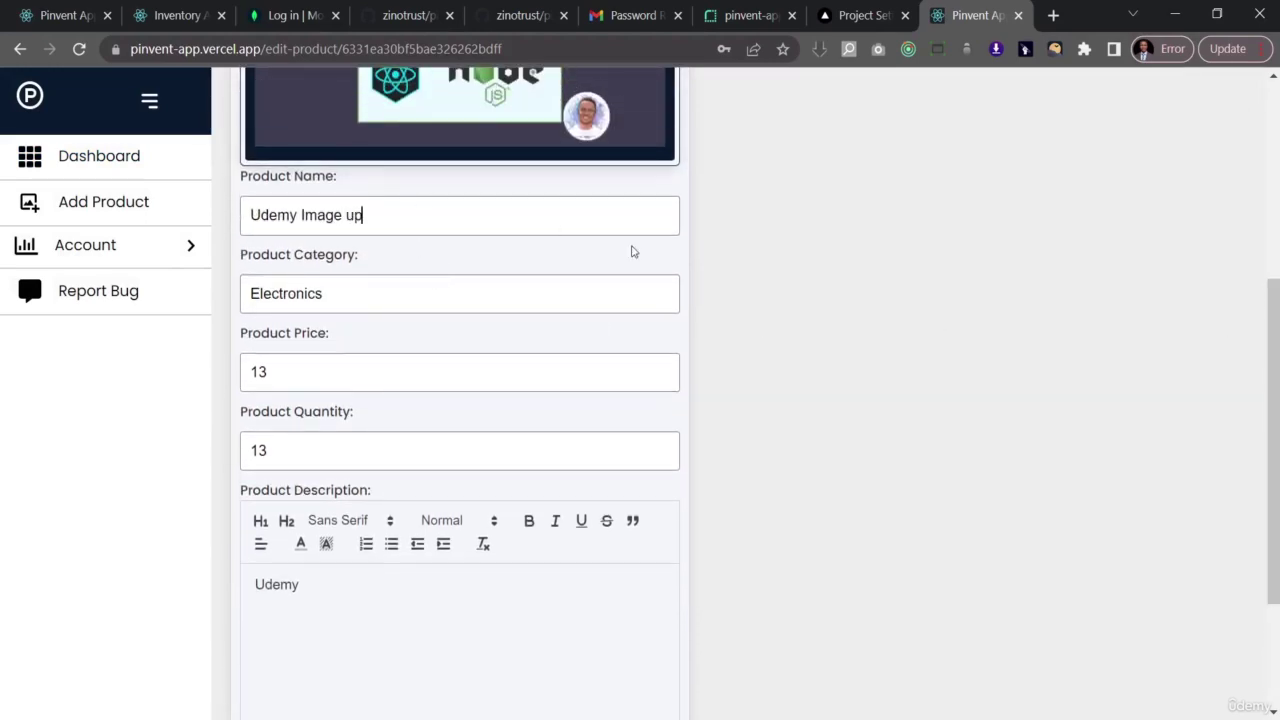
{"action": "type", "text": "dated"}
{"action": "scroll", "coordinate": [491, 393], "scroll_direction": "down", "scroll_amount": 2}
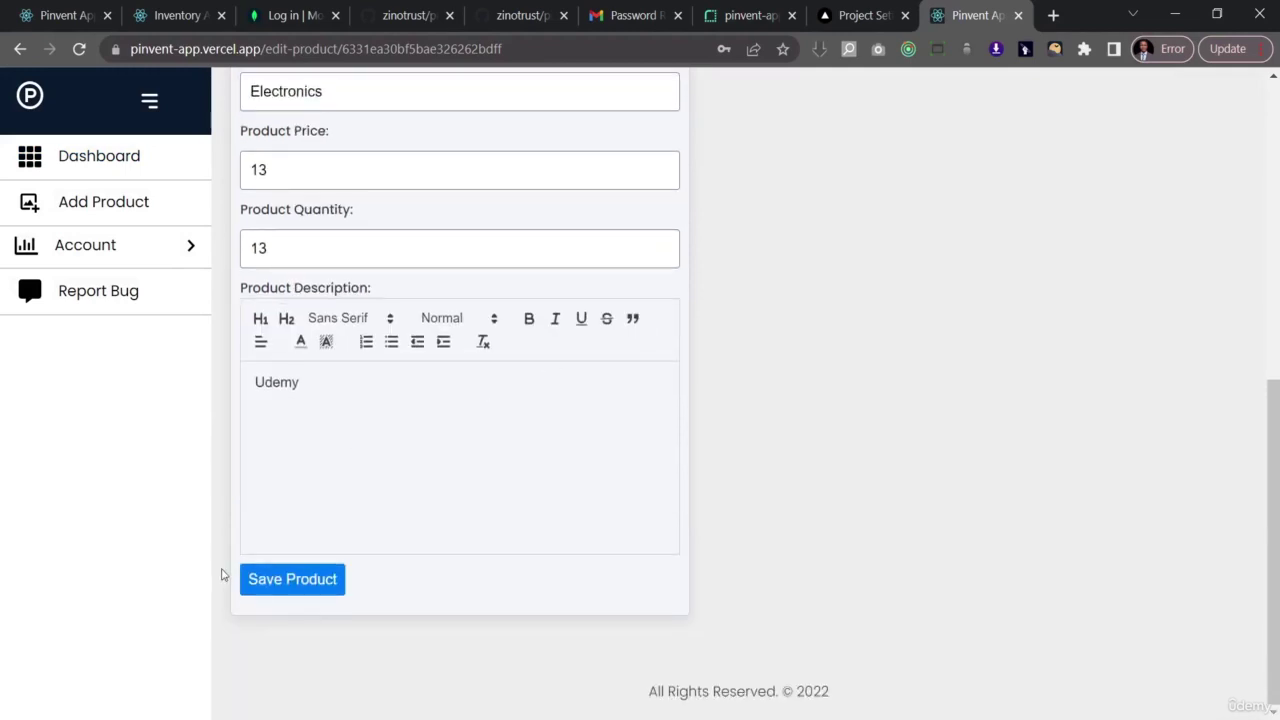
{"action": "left_click", "coordinate": [265, 585]}
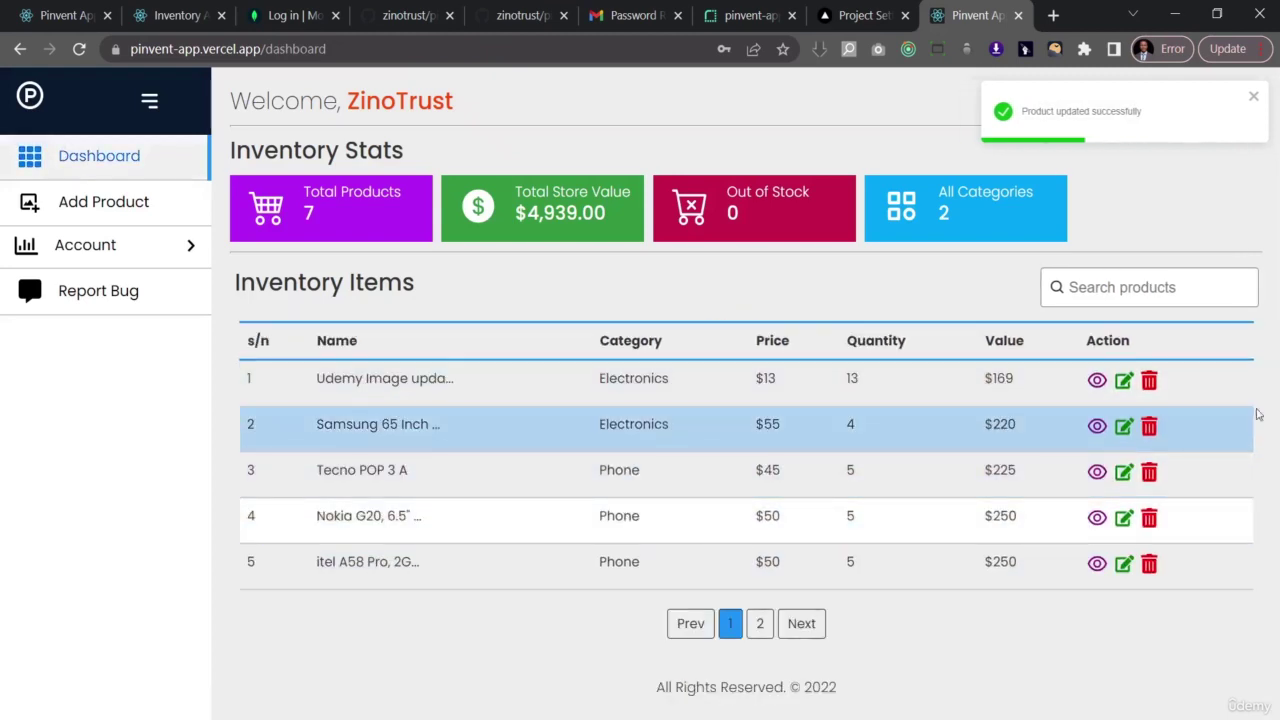
- Delete the Udemy Image update product, then open Edit Profile from Account > Profile
{"action": "left_click", "coordinate": [1149, 381]}
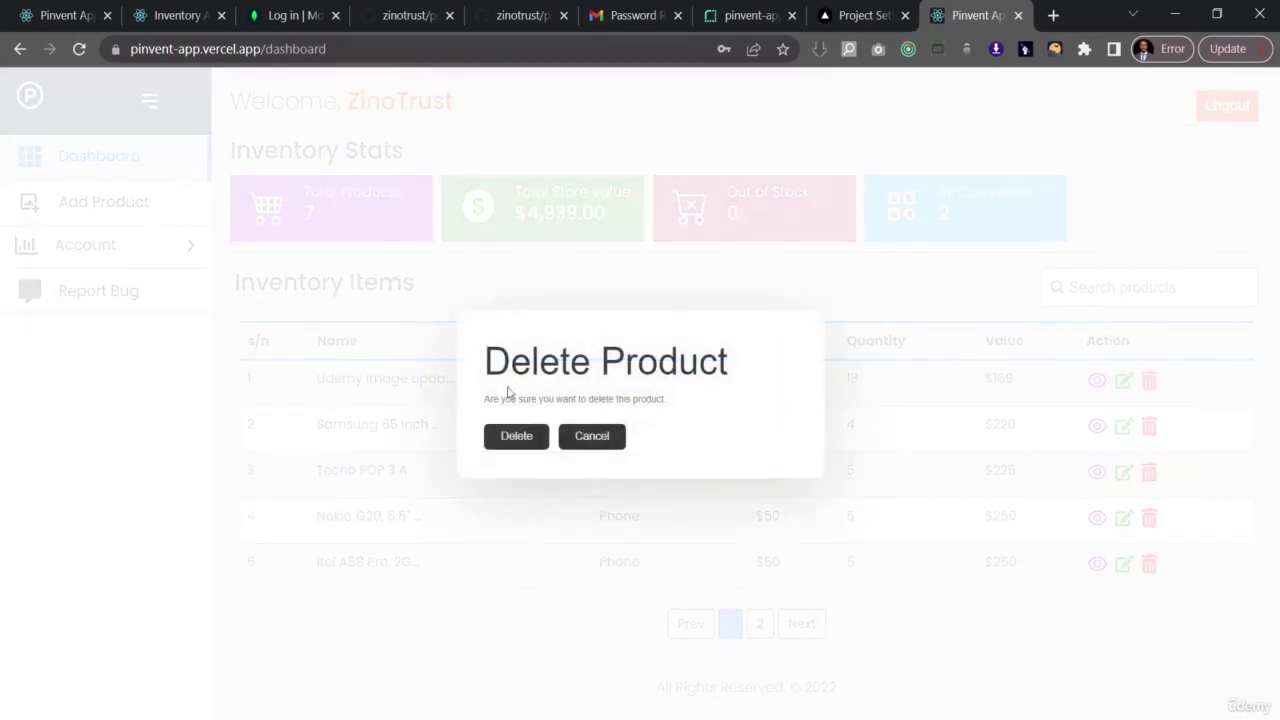
{"action": "left_click", "coordinate": [509, 440]}
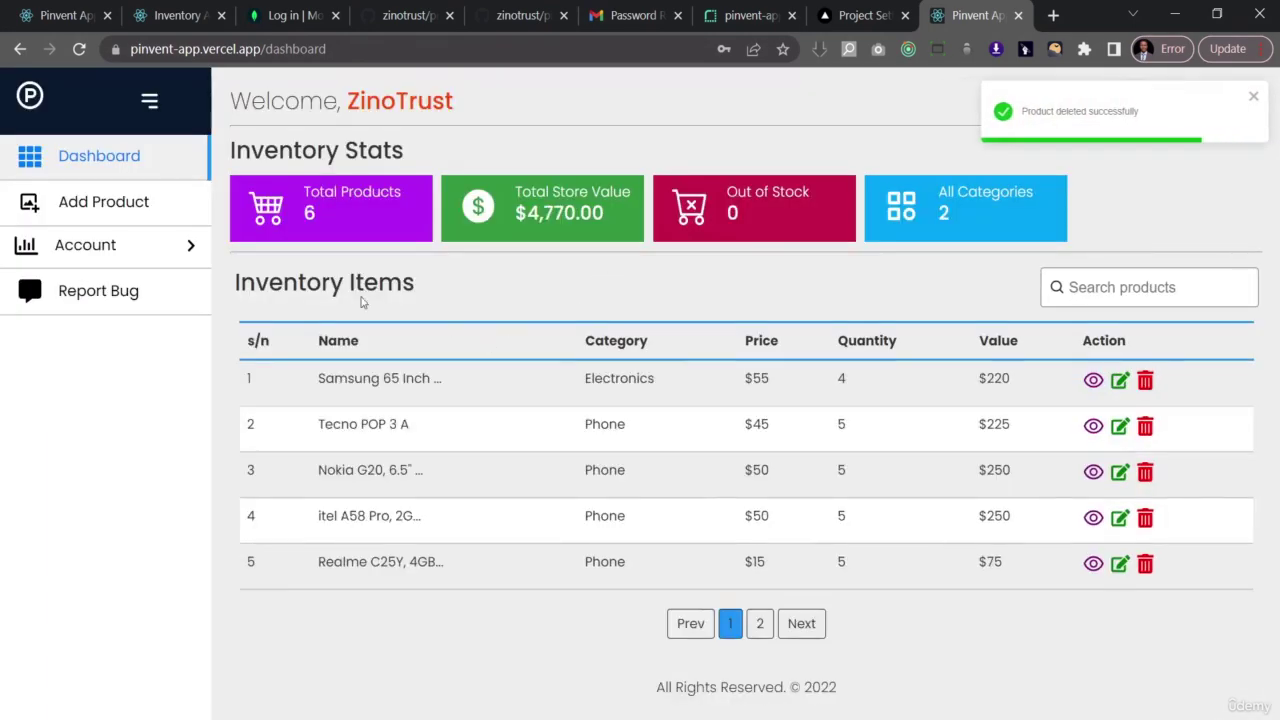
{"action": "left_click", "coordinate": [193, 247]}
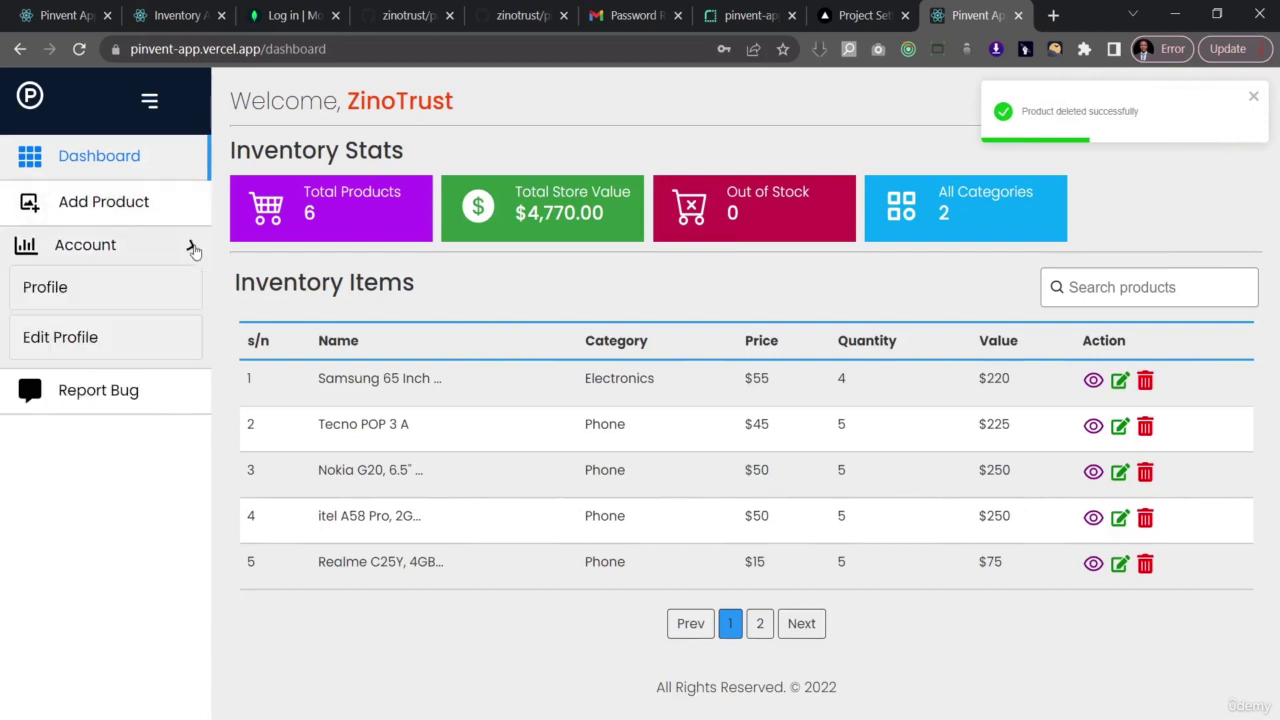
{"action": "left_click", "coordinate": [86, 289]}
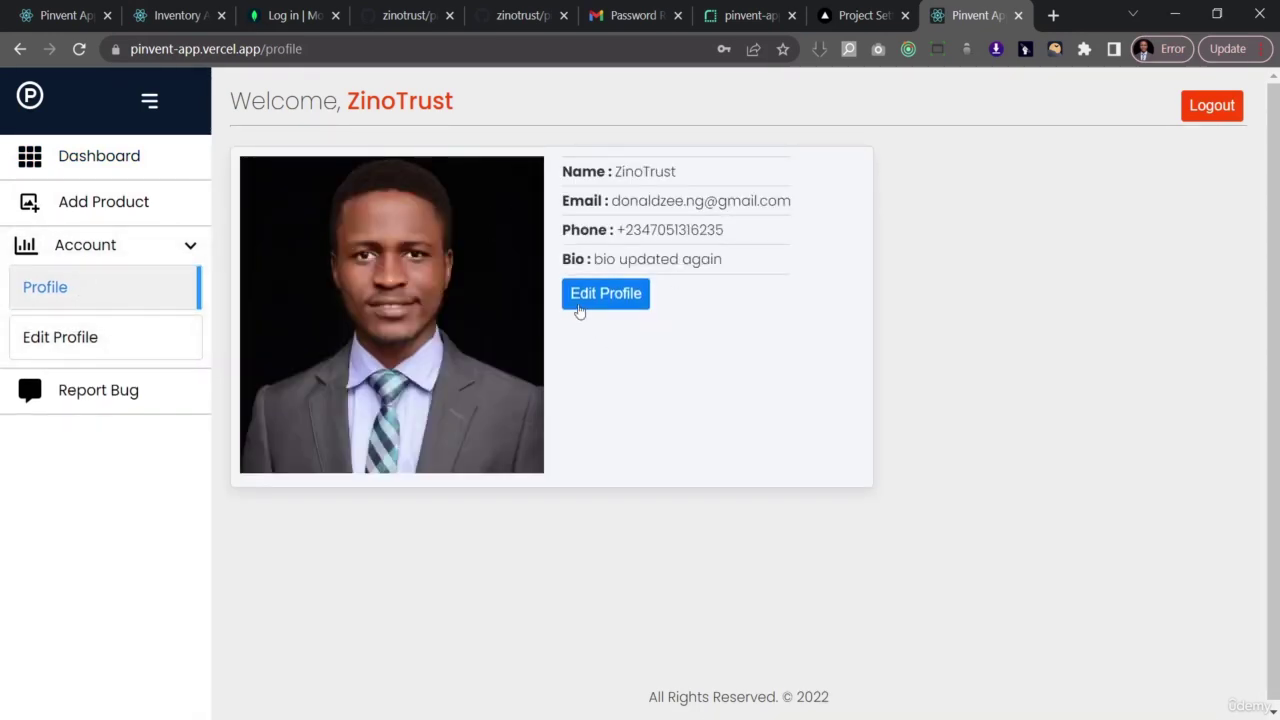
{"action": "left_click", "coordinate": [600, 300]}
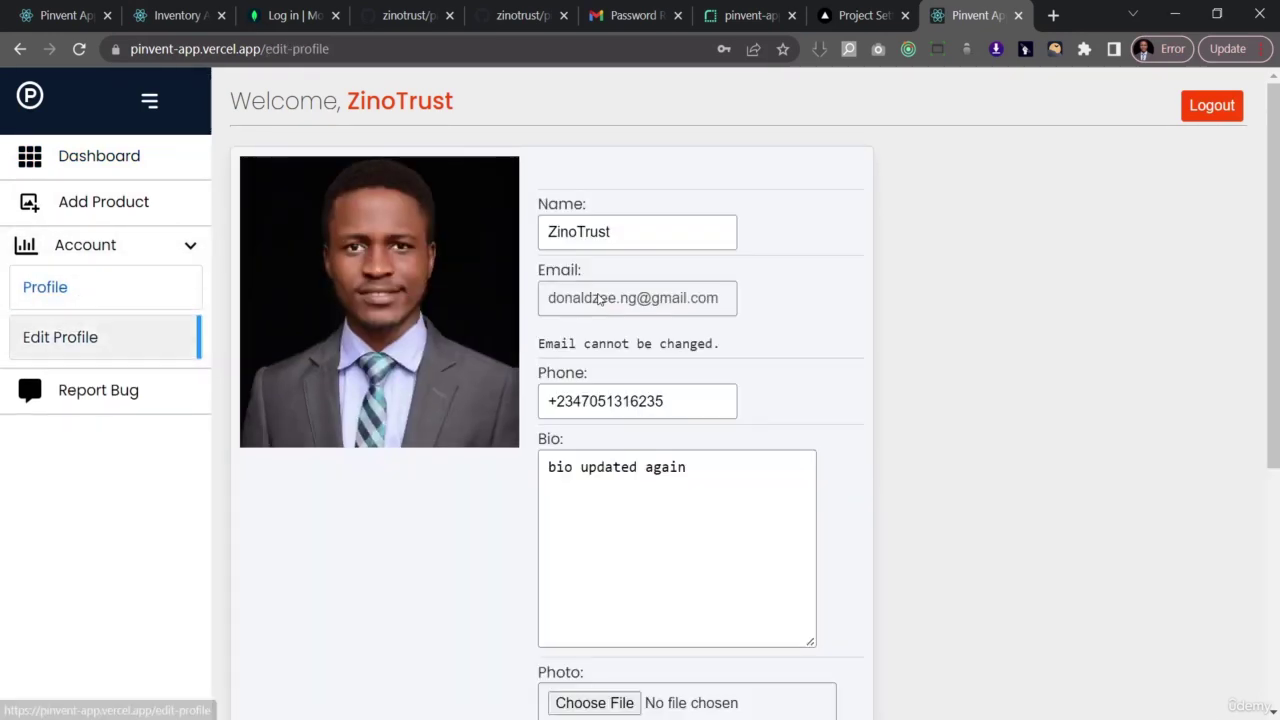
- Append '...' to the profile name and save the profile
{"action": "left_click", "coordinate": [722, 479]}
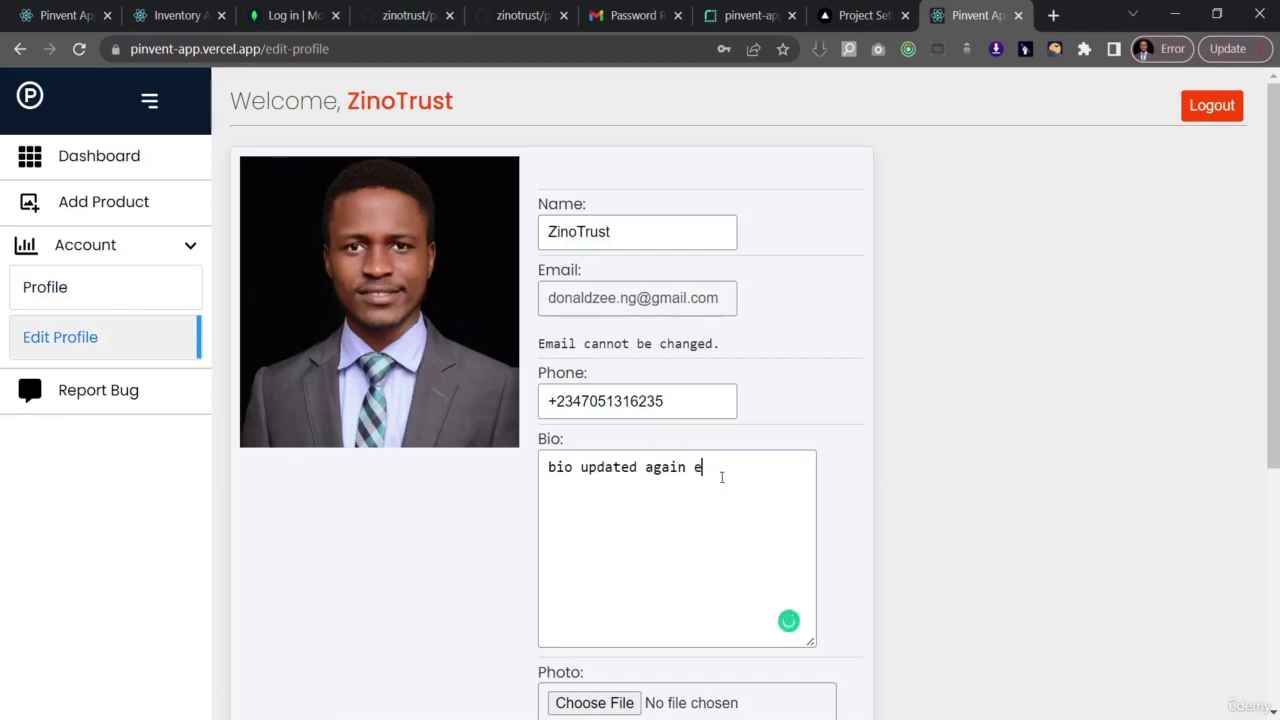
{"action": "left_click", "coordinate": [654, 227]}
{"action": "type", "text": "..."}
{"action": "scroll", "coordinate": [588, 500], "scroll_direction": "down", "scroll_amount": 4}
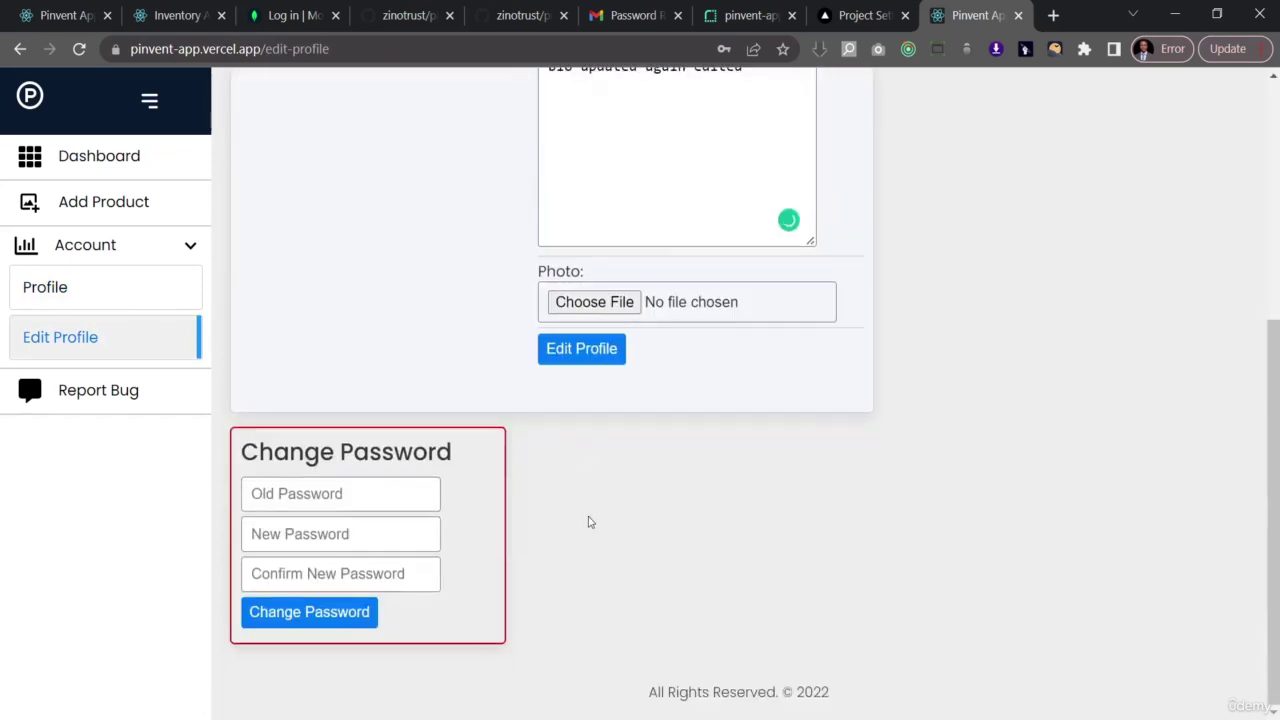
{"action": "left_click", "coordinate": [585, 354]}
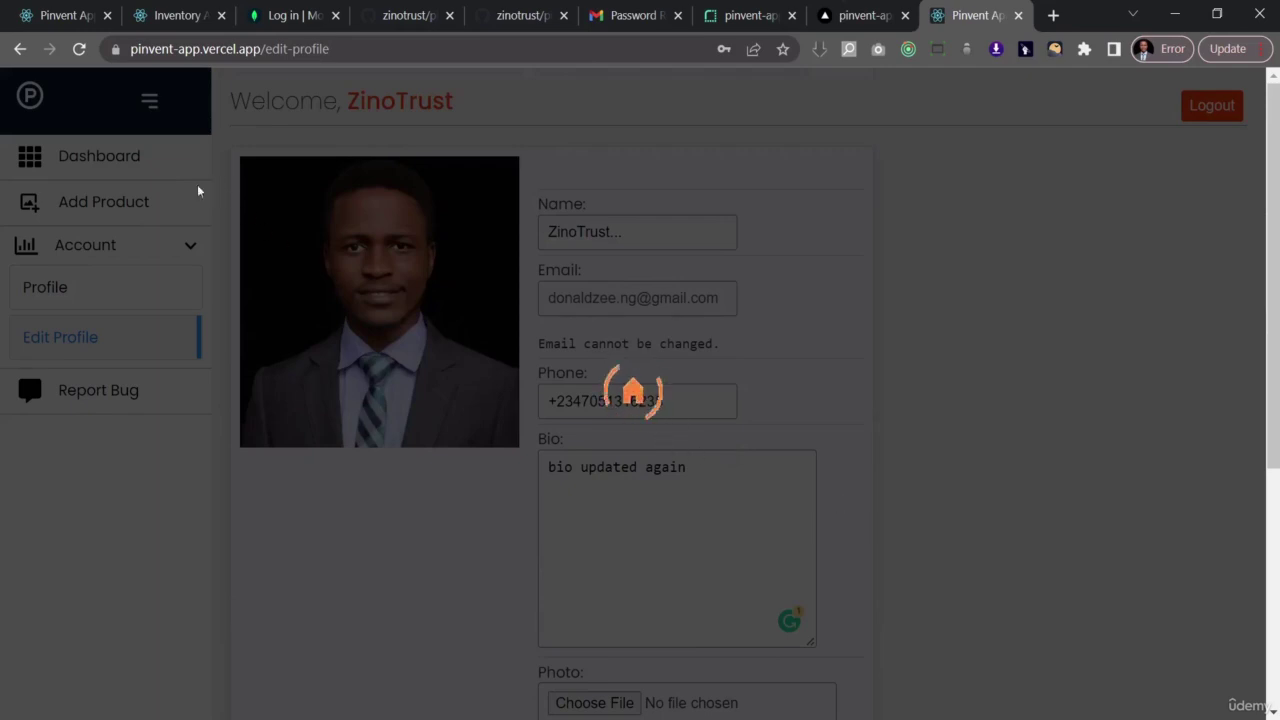
- Reopen Edit Profile from the Profile page, save the name again, and check the updated name
{"action": "left_click", "coordinate": [18, 49]}
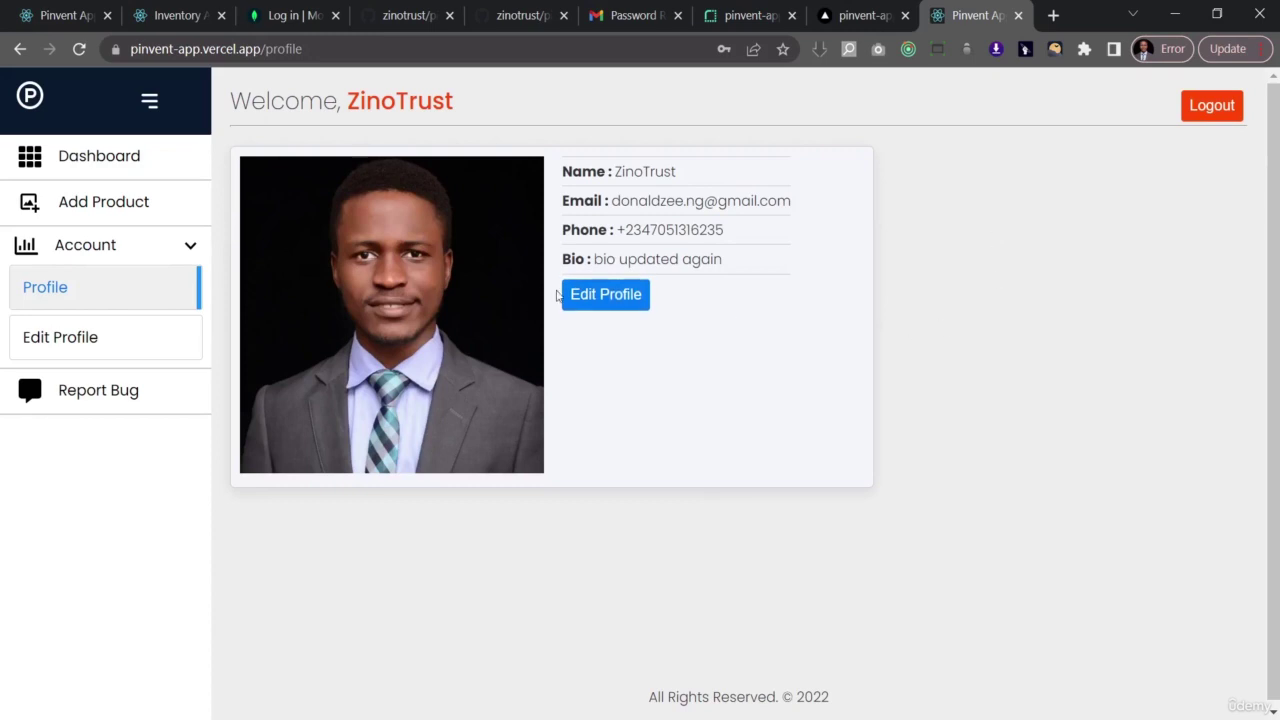
{"action": "left_click", "coordinate": [595, 300]}
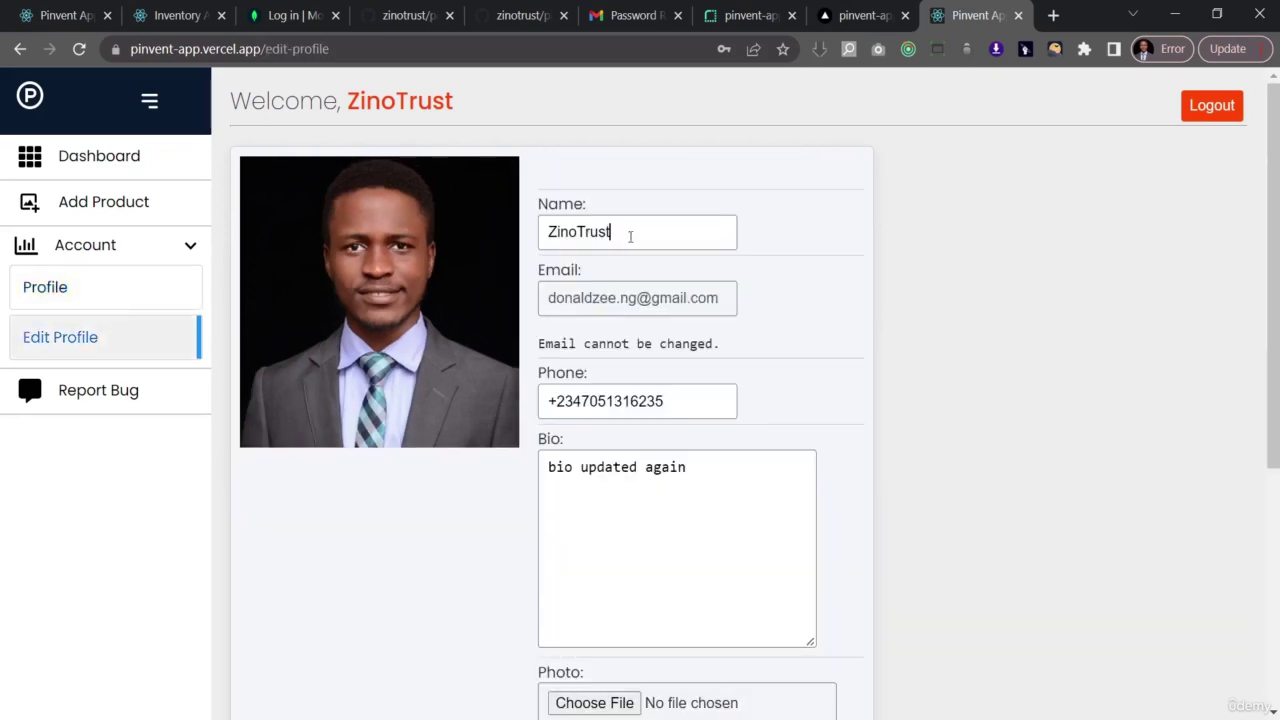
{"action": "left_click", "coordinate": [630, 236]}
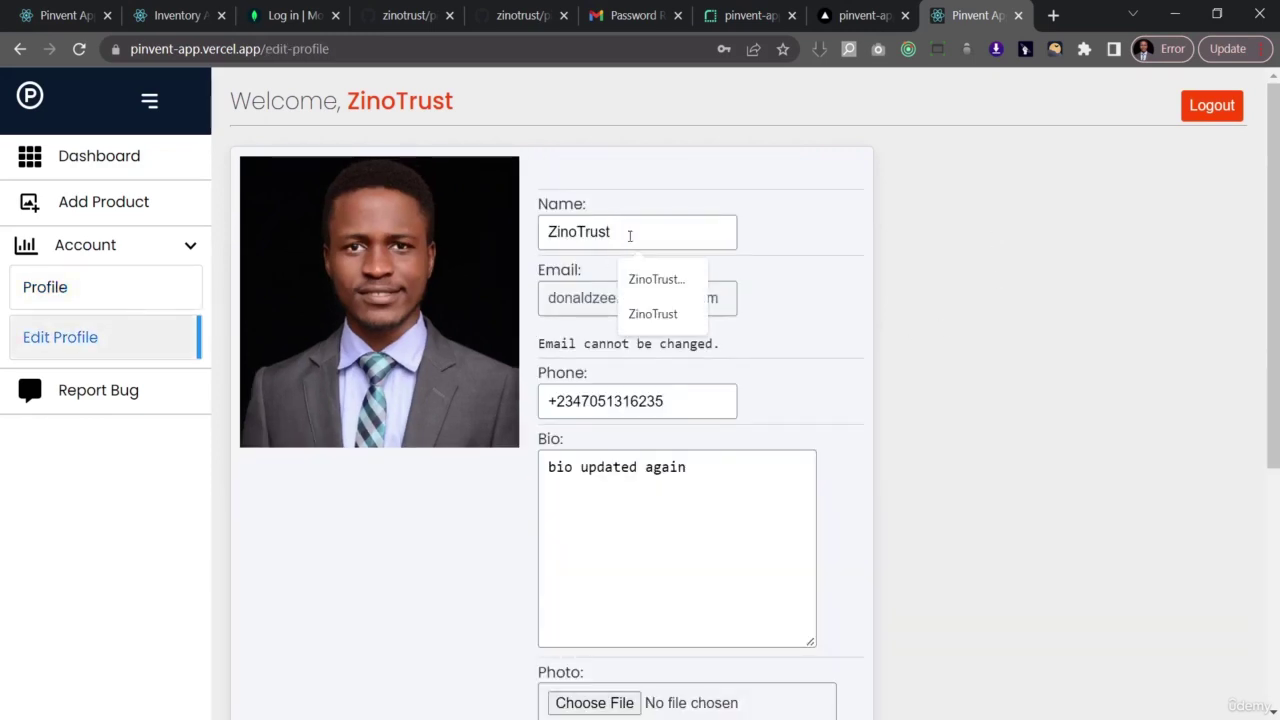
{"action": "scroll", "coordinate": [690, 385], "scroll_direction": "down", "scroll_amount": 4}
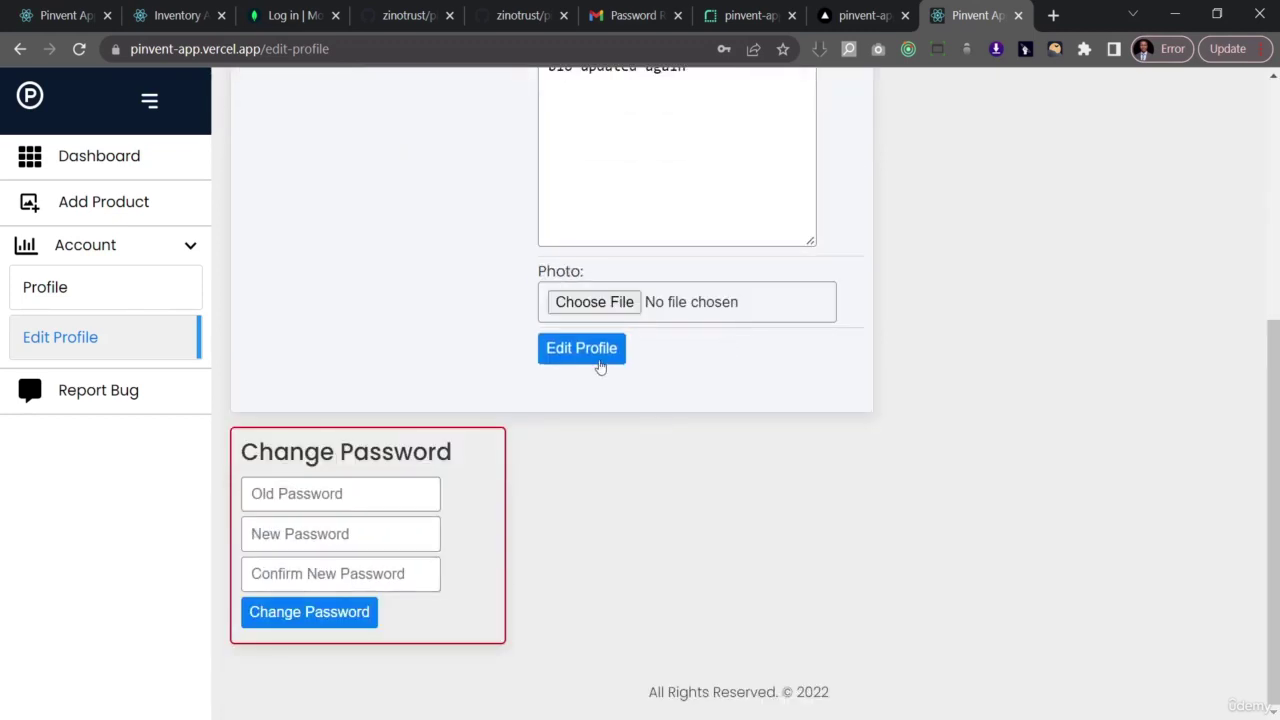
{"action": "left_click", "coordinate": [598, 361]}
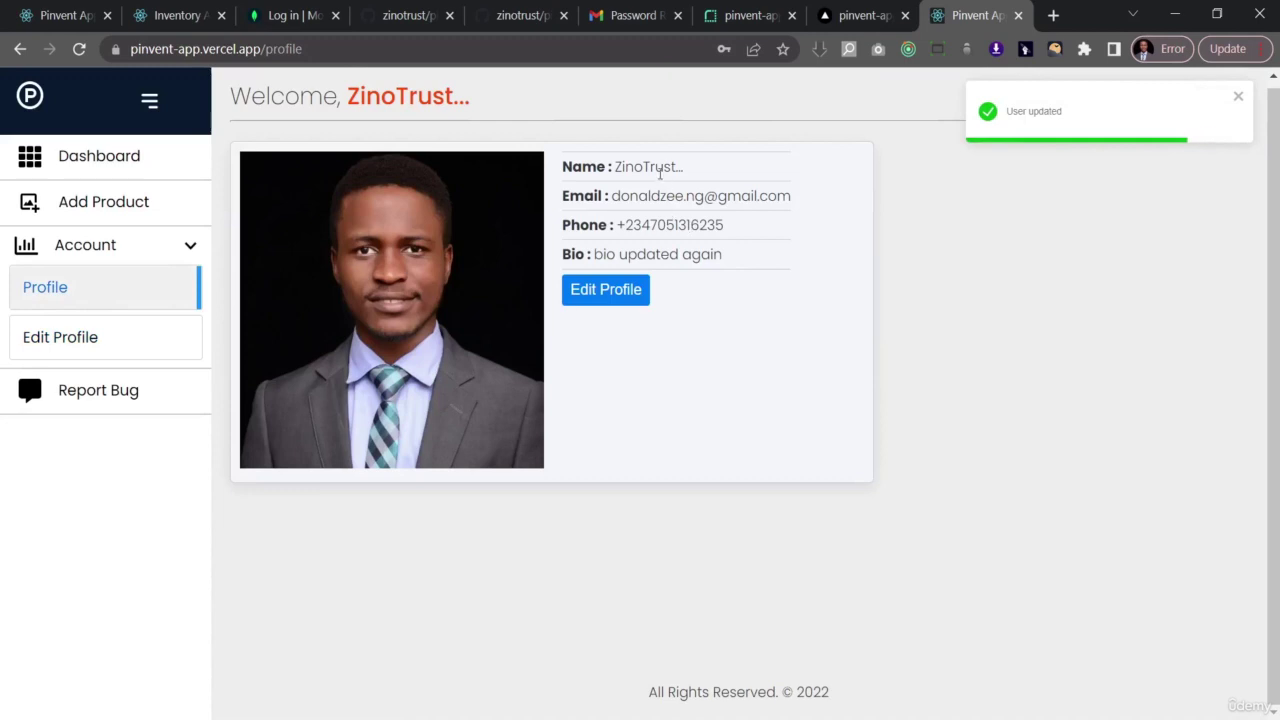
{"action": "left_click_drag", "start_coordinate": [634, 172], "coordinate": [697, 177]}
{"action": "left_click", "coordinate": [935, 259]}
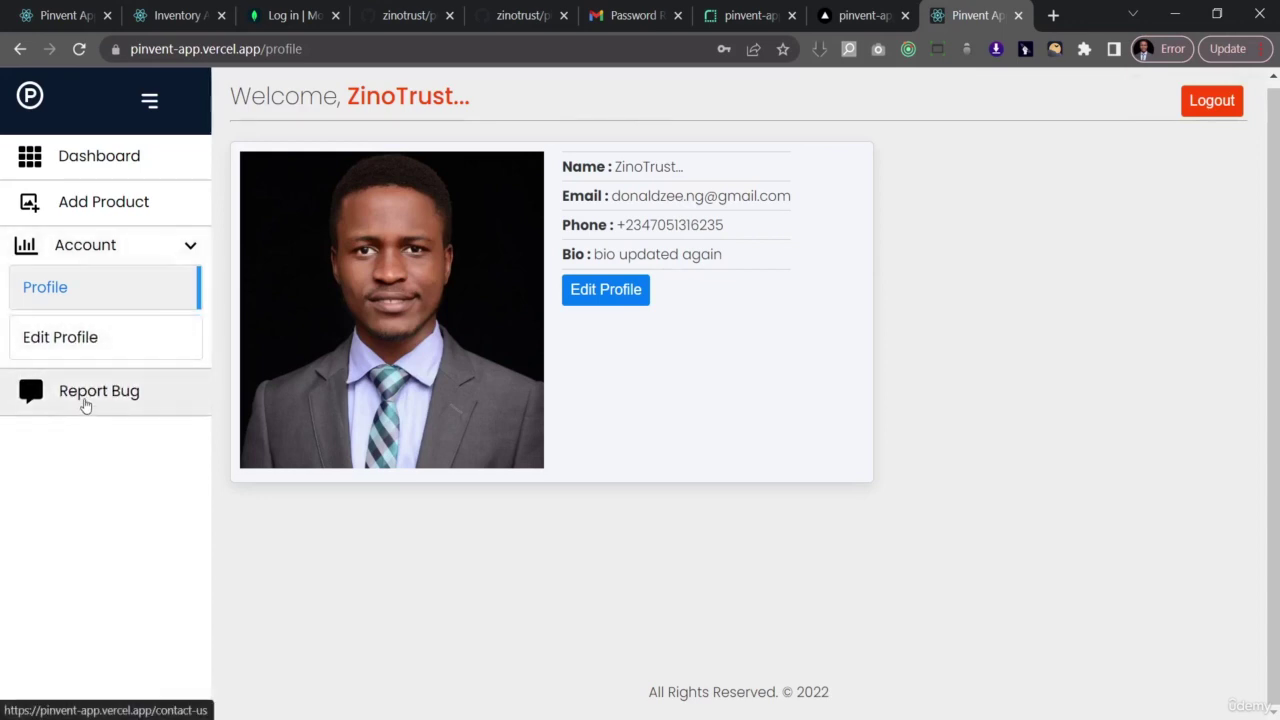
- Send a bug report titled 'Post Deployment Test' with a greeting and 'This is a deployment test'
{"action": "left_click", "coordinate": [85, 401]}
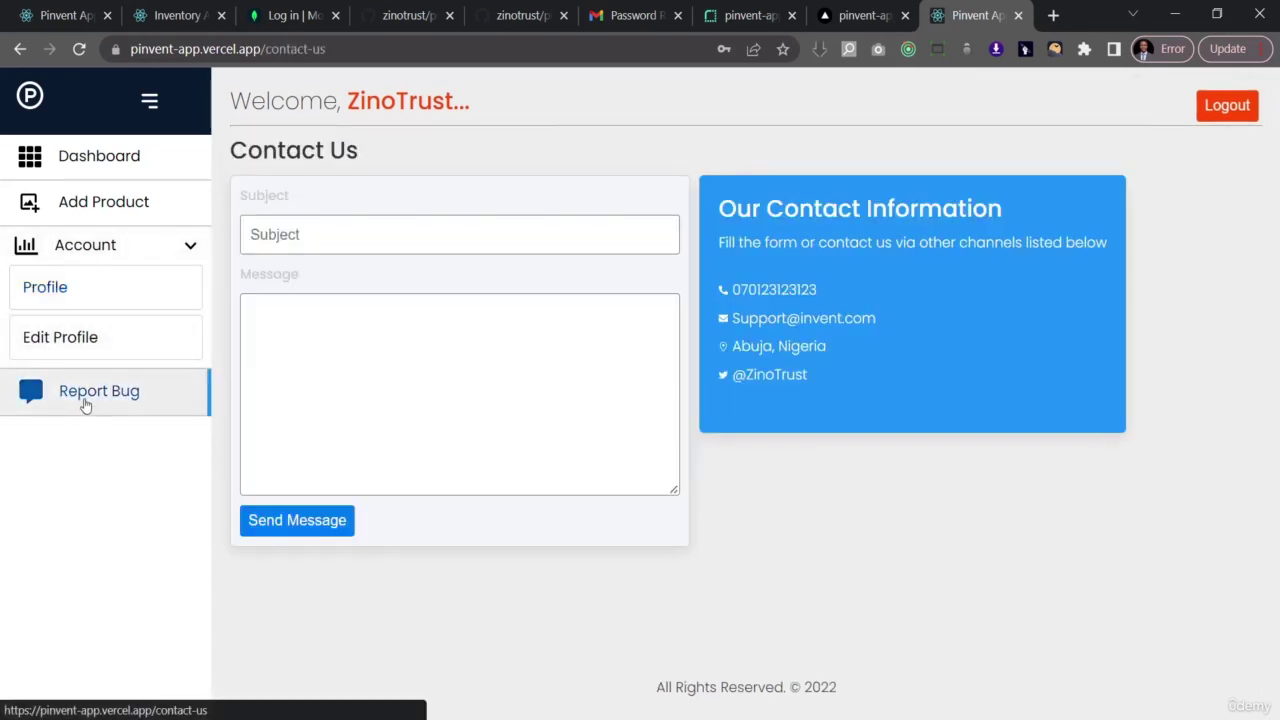
{"action": "left_click", "coordinate": [345, 240]}
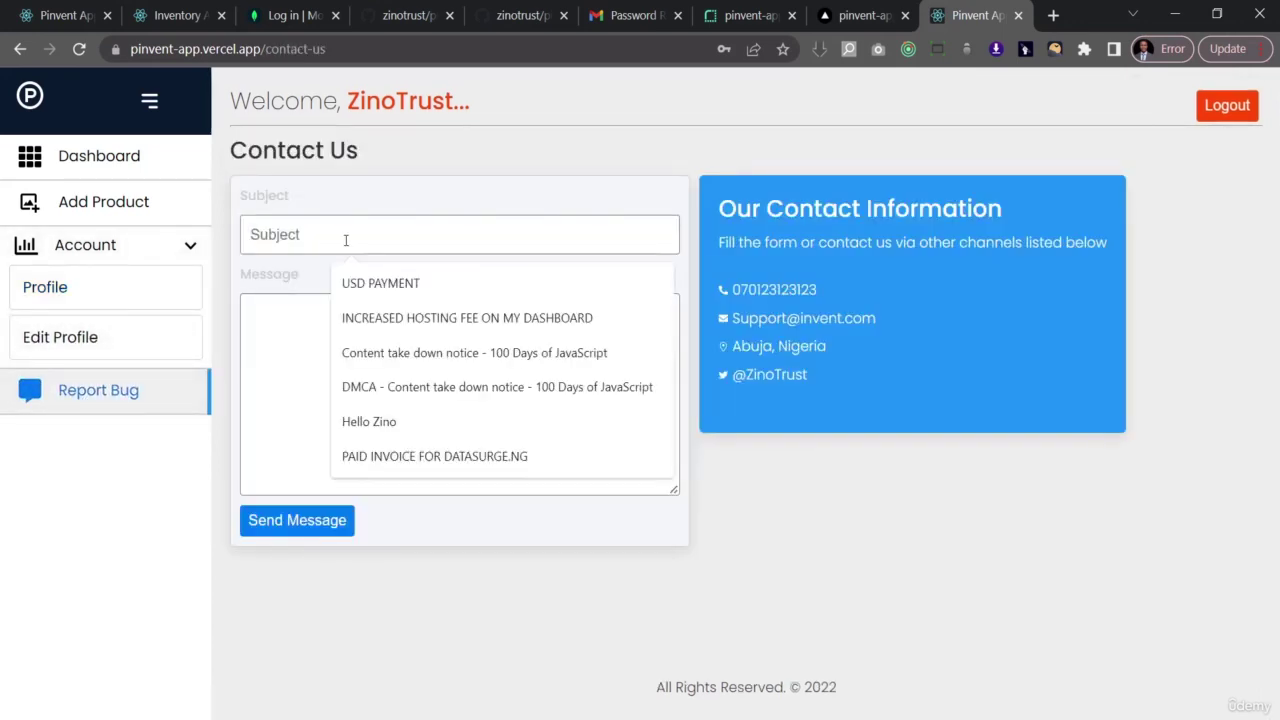
{"action": "type", "text": "Post"}
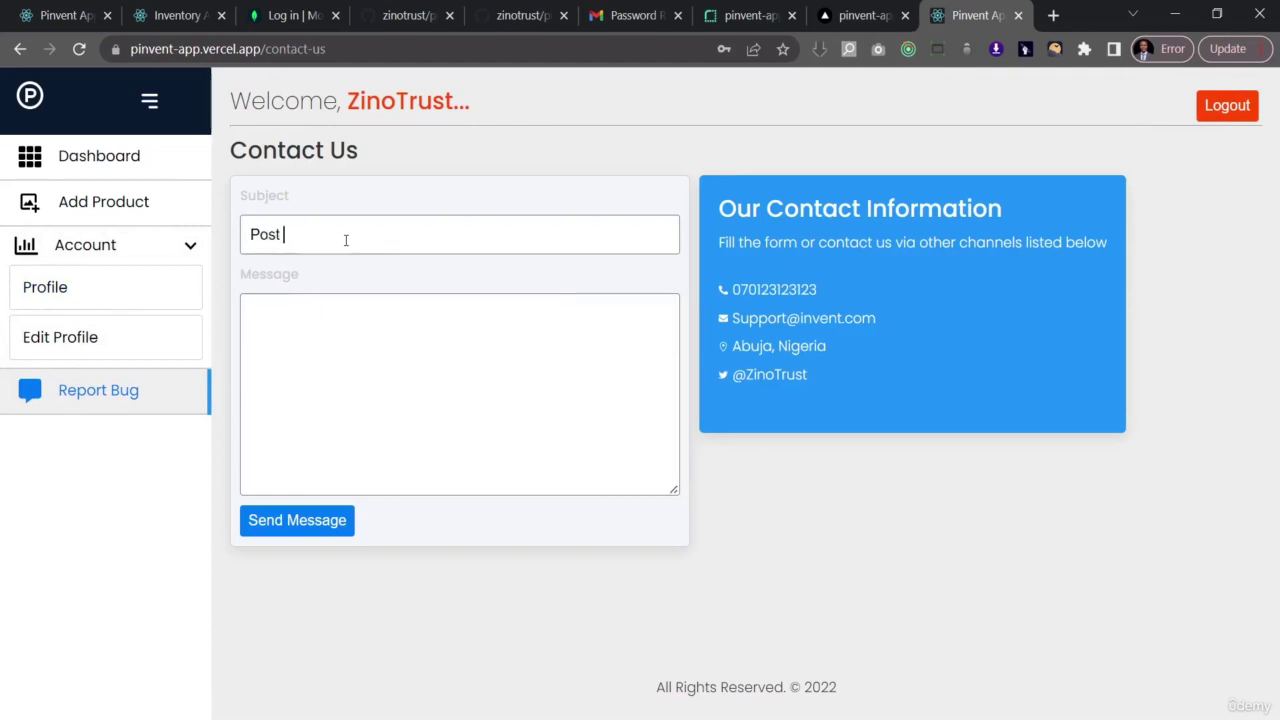
{"action": "type", "text": " Deploymen"}
{"action": "type", "text": "Hello "}
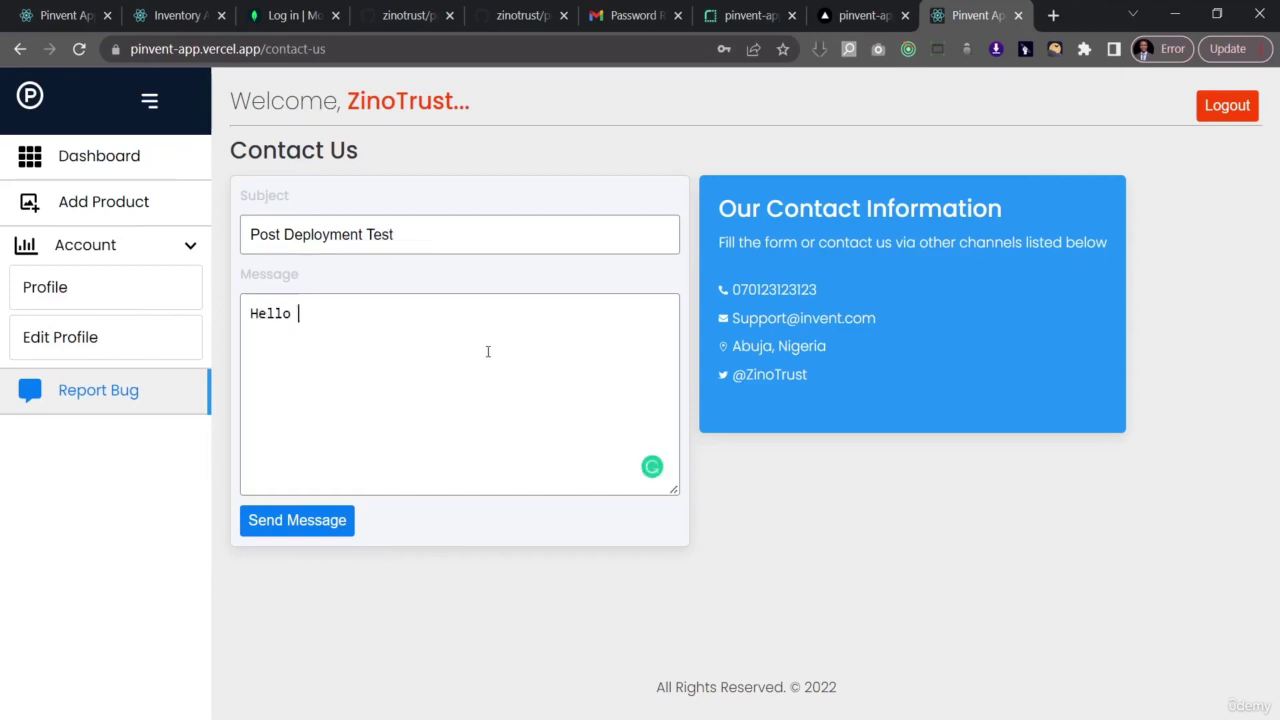
{"action": "type", "text": "Zino"}
{"action": "key", "text": "Return"}
{"action": "type", "text": "This is a"}
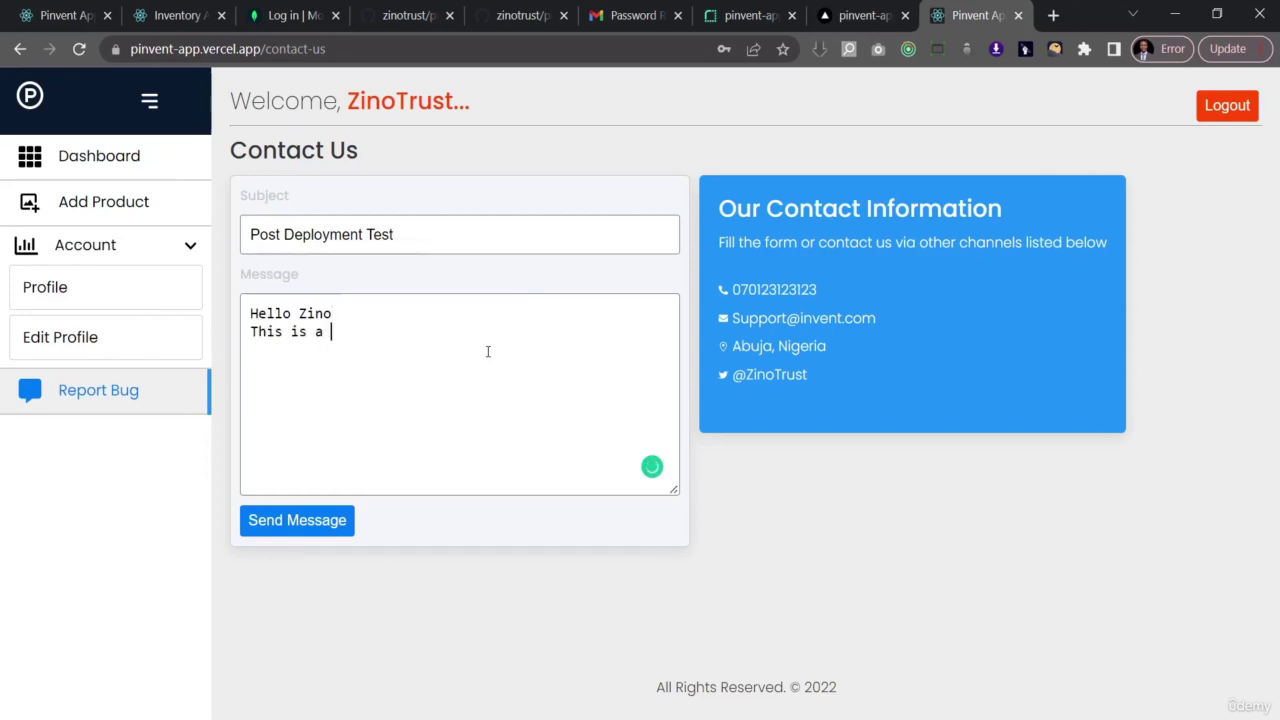
{"action": "type", "text": " deployment "}
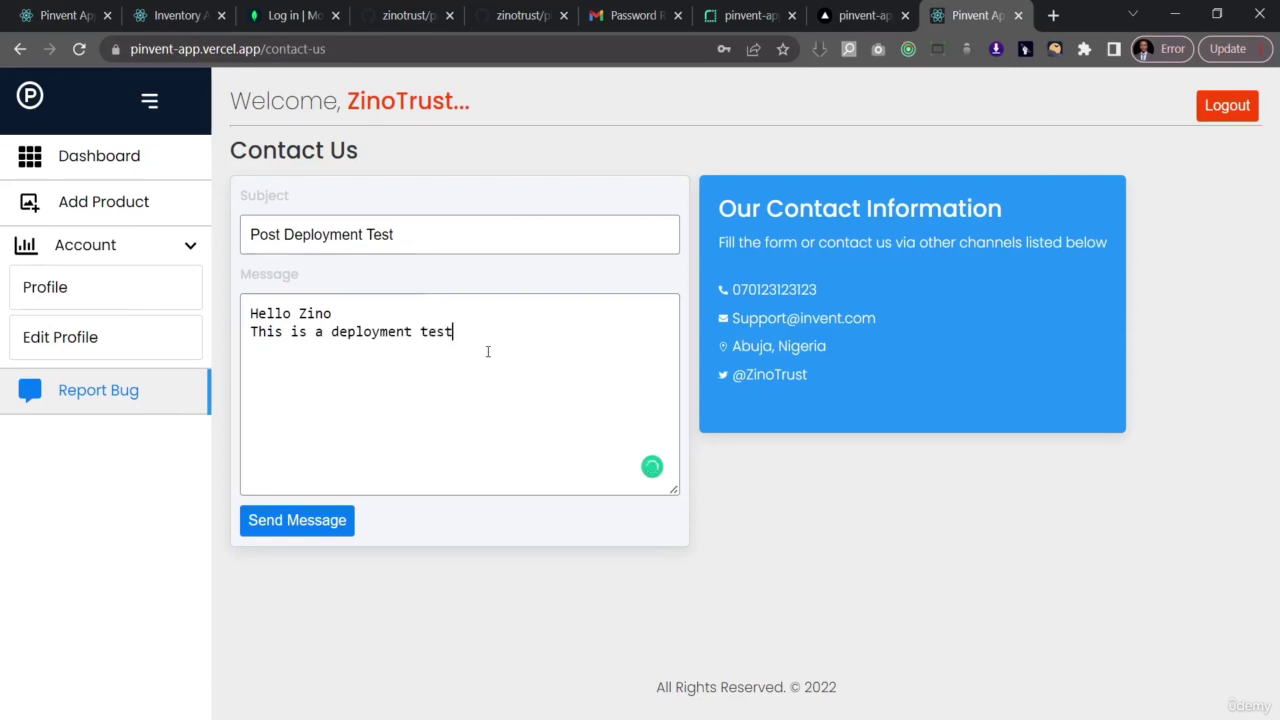
{"action": "type", "text": "test"}
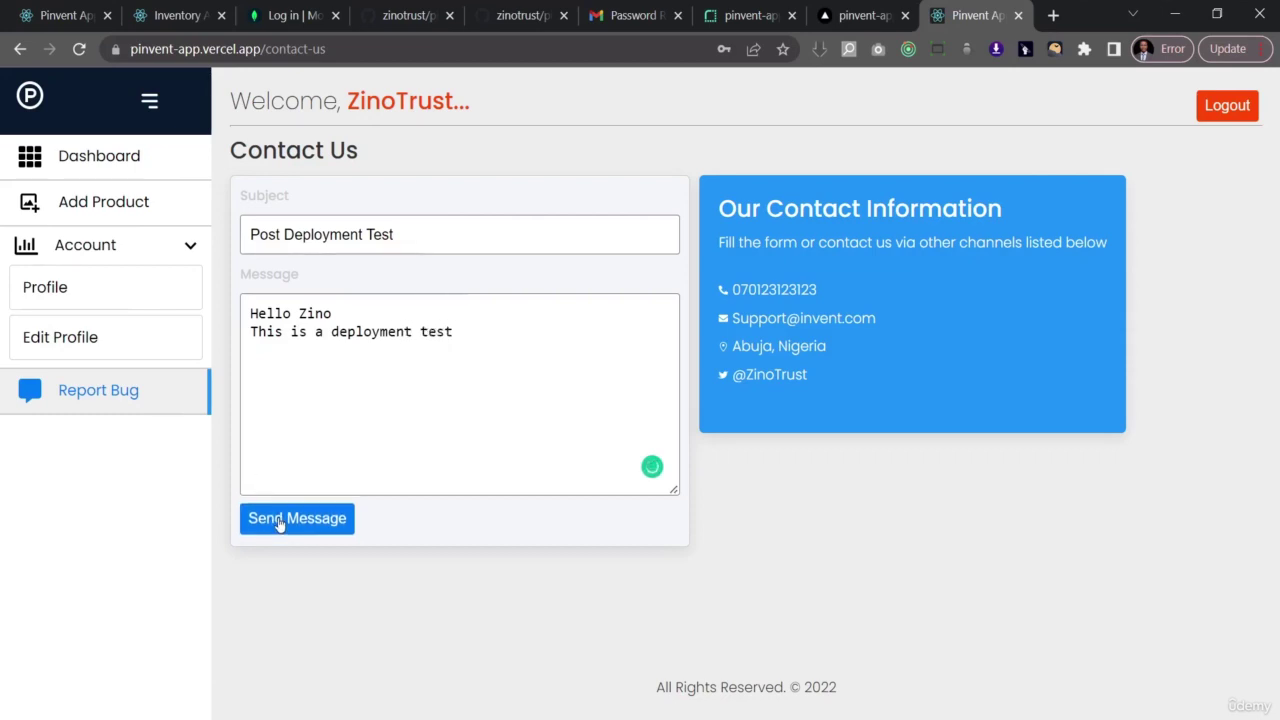
{"action": "left_click", "coordinate": [281, 522]}
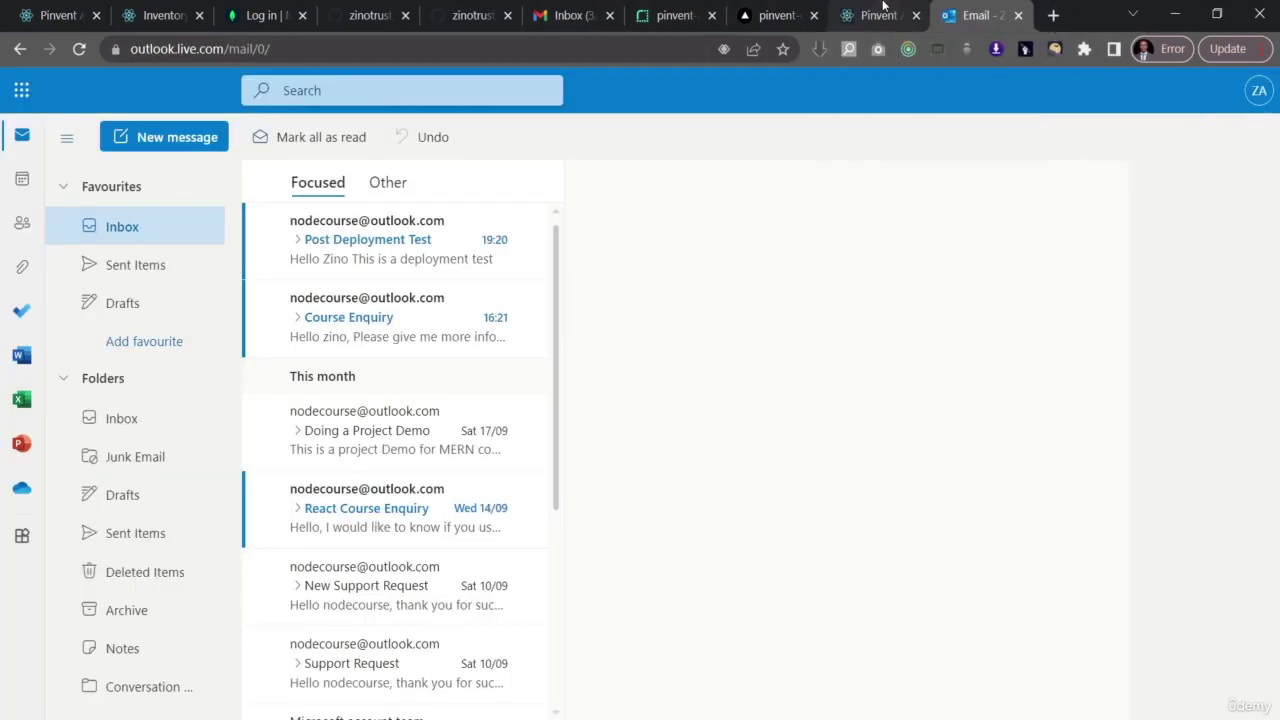
- Read the Post Deployment Test email in Outlook, then log out of Pinvent
{"action": "left_click", "coordinate": [357, 247]}
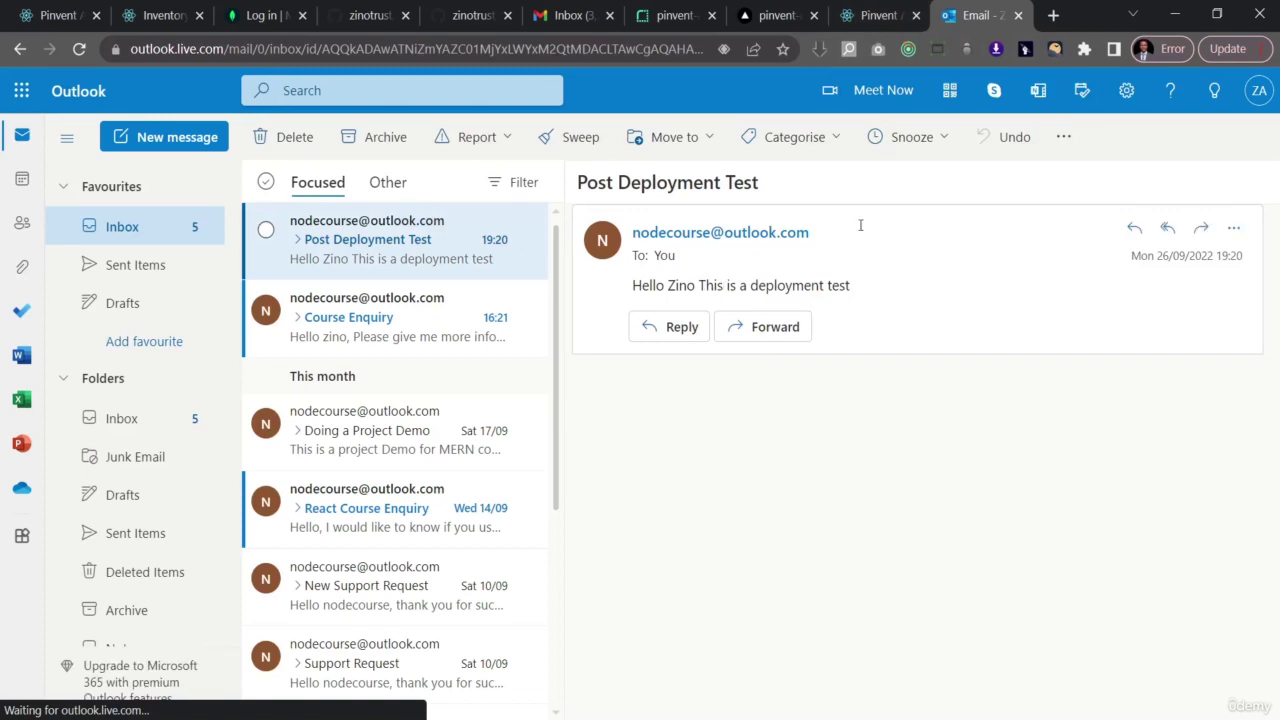
{"action": "left_click", "coordinate": [875, 8]}
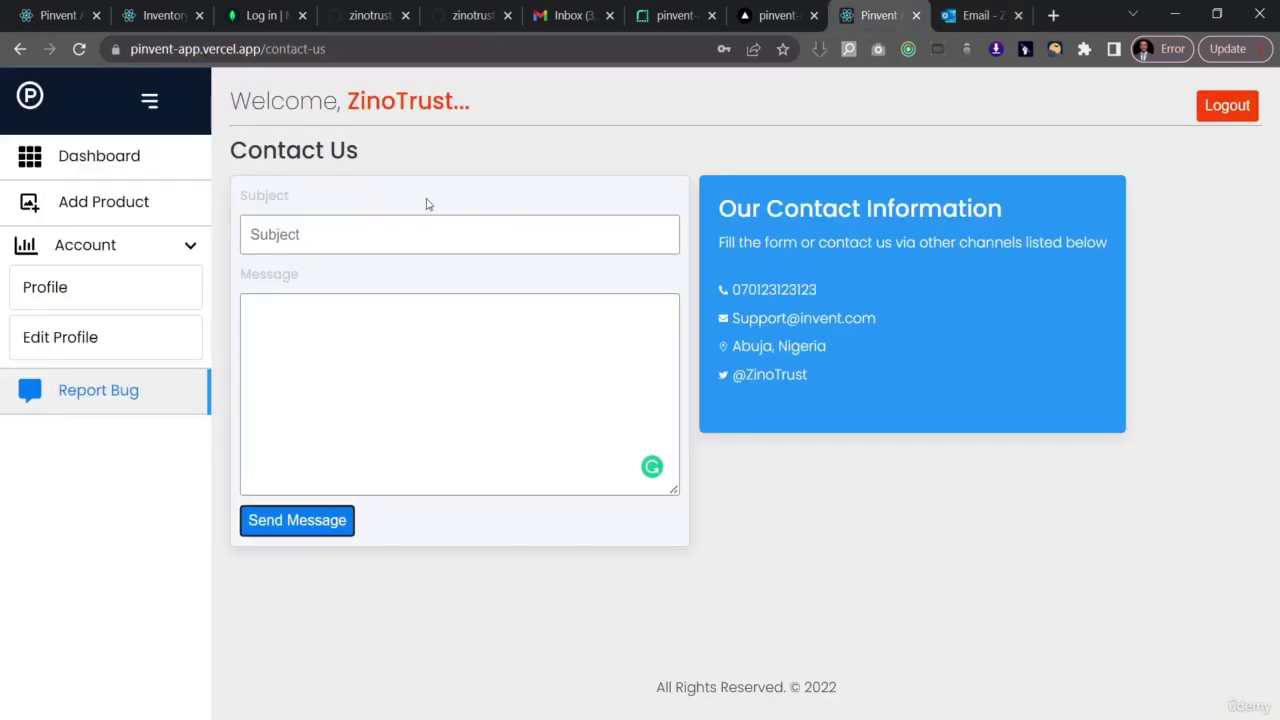
{"action": "left_click", "coordinate": [1223, 112]}
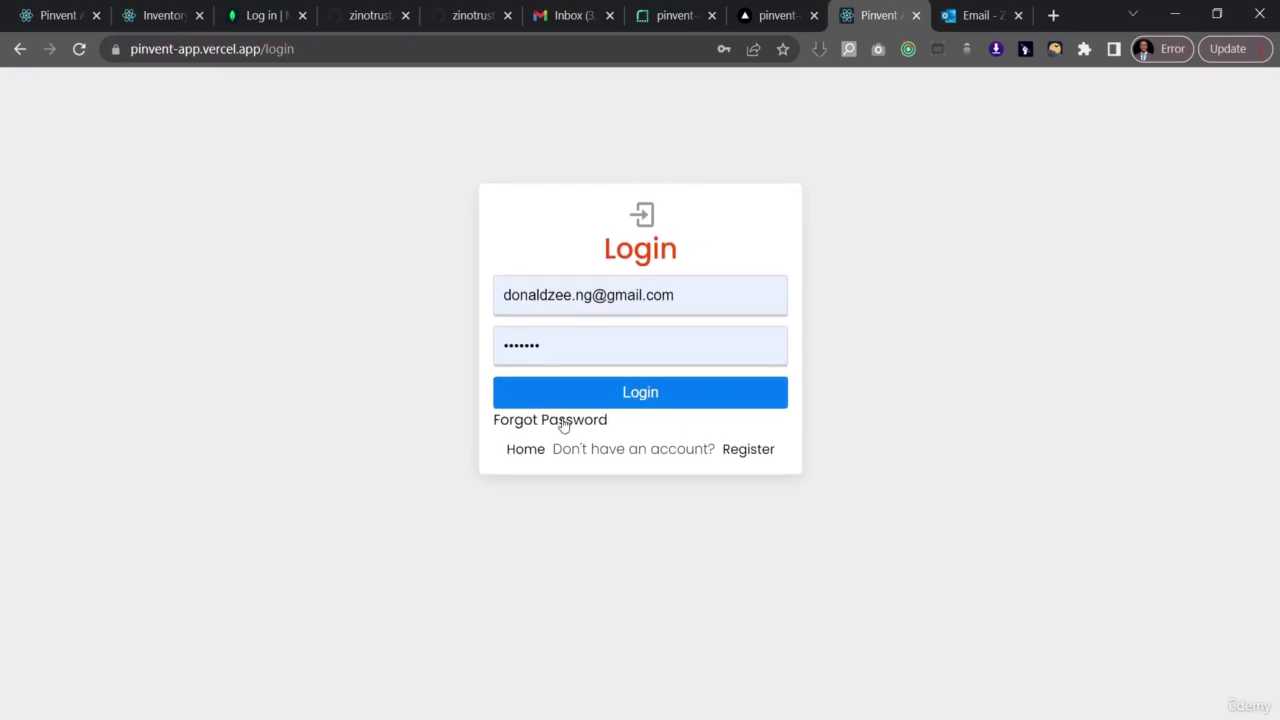
- Request a Pinvent password reset email for the saved account address, then go to Gmail
{"action": "left_click", "coordinate": [571, 428]}
{"action": "left_click", "coordinate": [592, 317]}
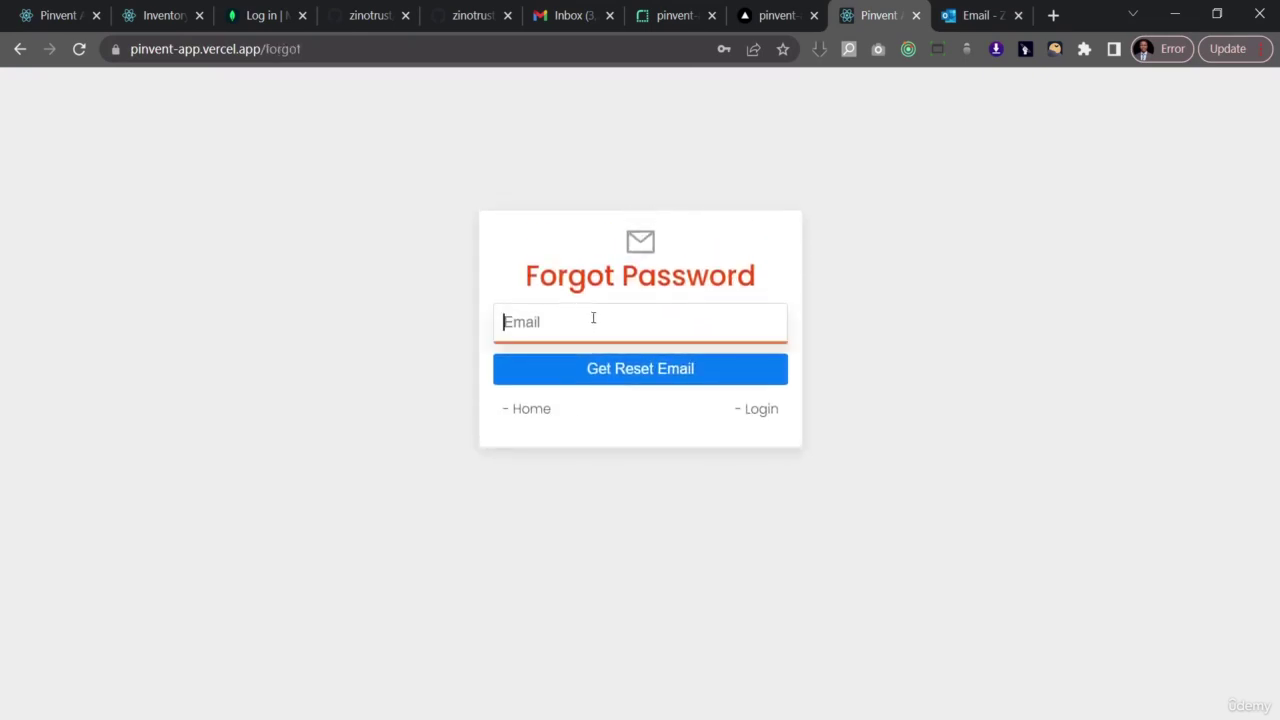
{"action": "left_click", "coordinate": [641, 372]}
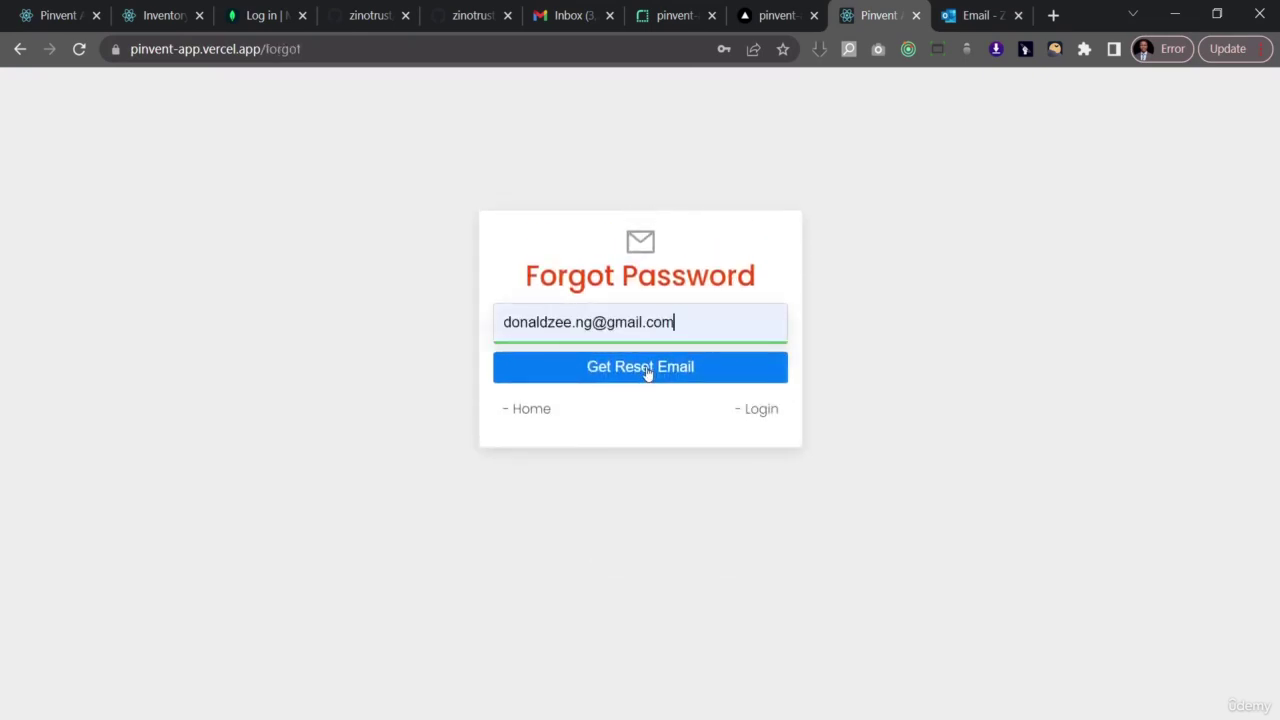
{"action": "left_click", "coordinate": [647, 372]}
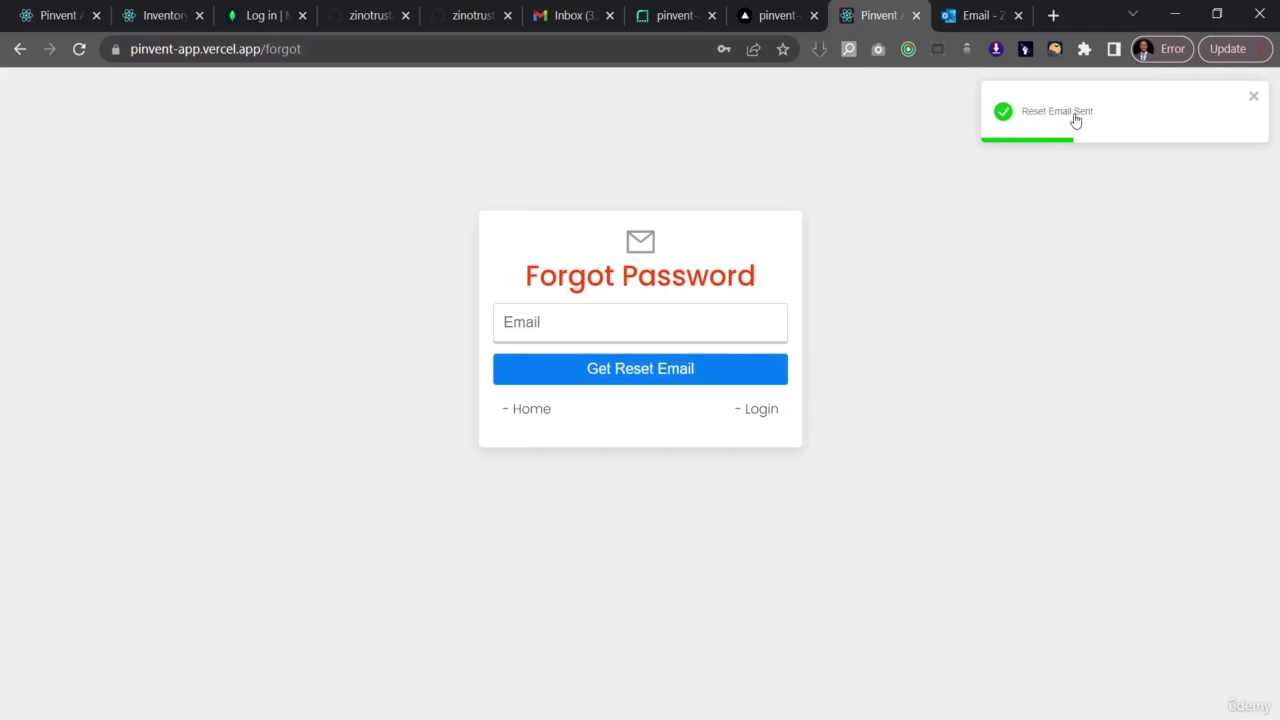
{"action": "left_click", "coordinate": [579, 6]}
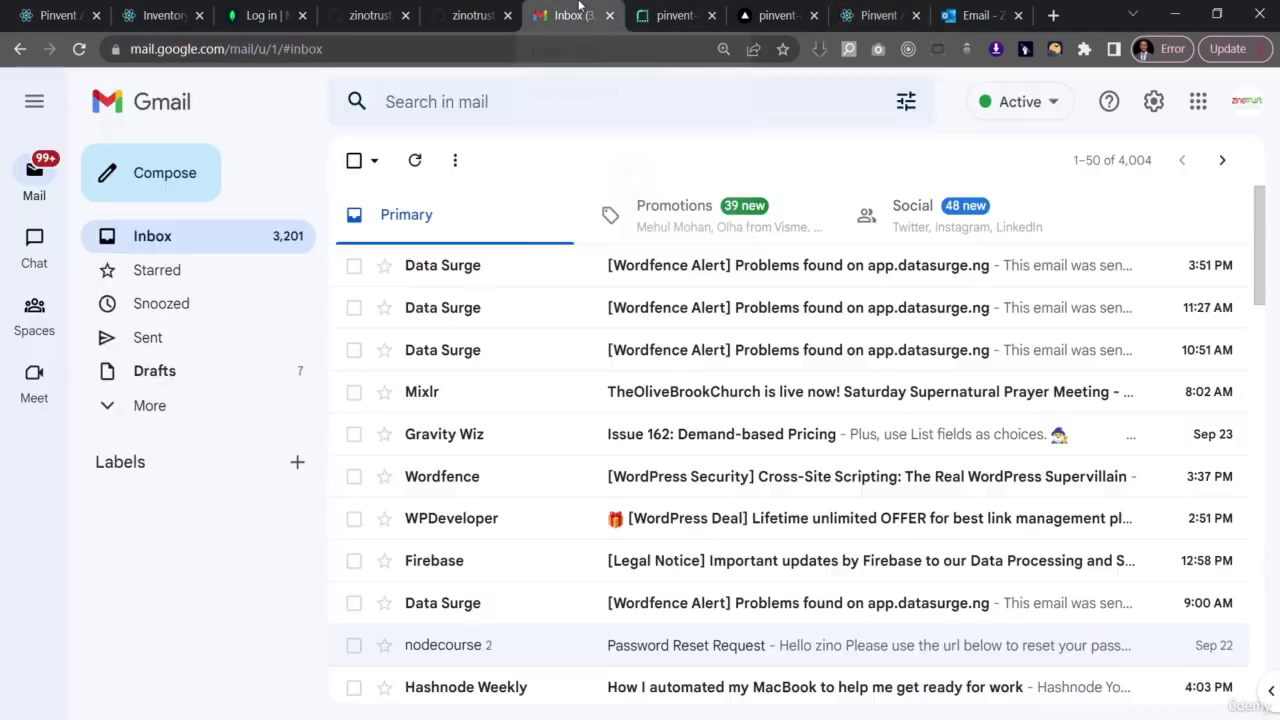
- Refresh Gmail and open the Password Reset Request email from nodecourse
{"action": "left_click", "coordinate": [416, 166]}
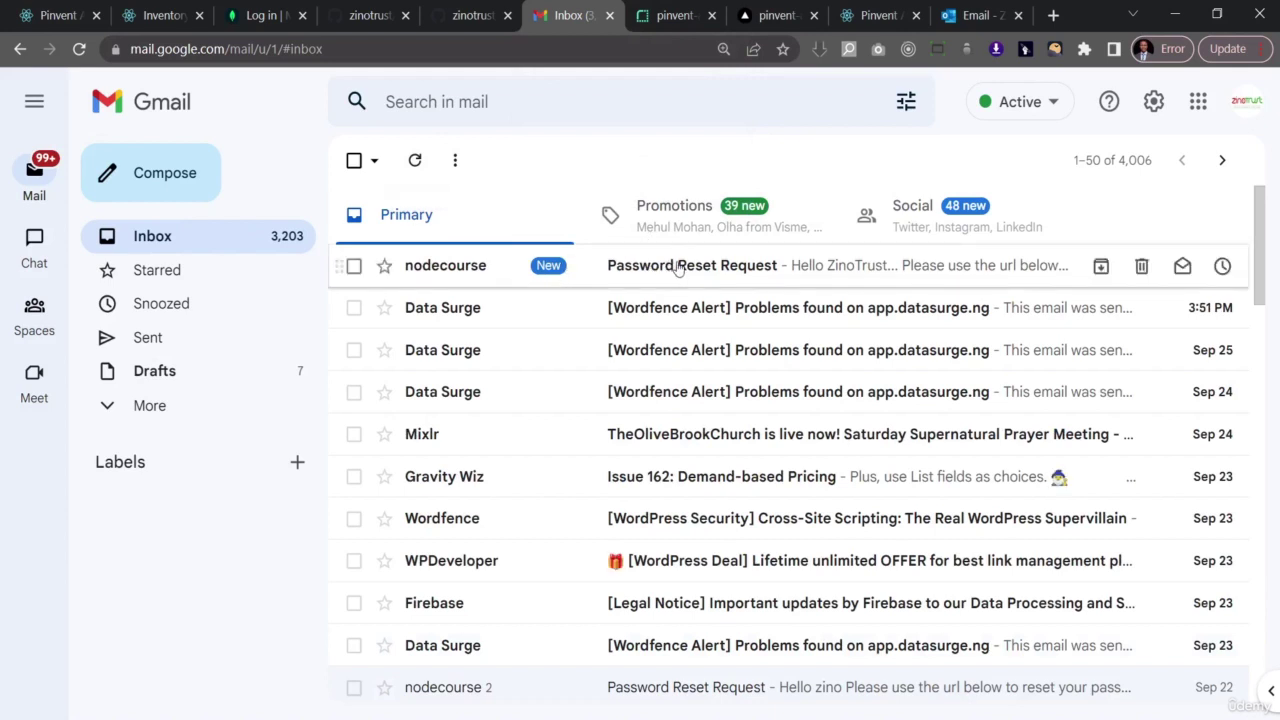
{"action": "left_click", "coordinate": [678, 266]}
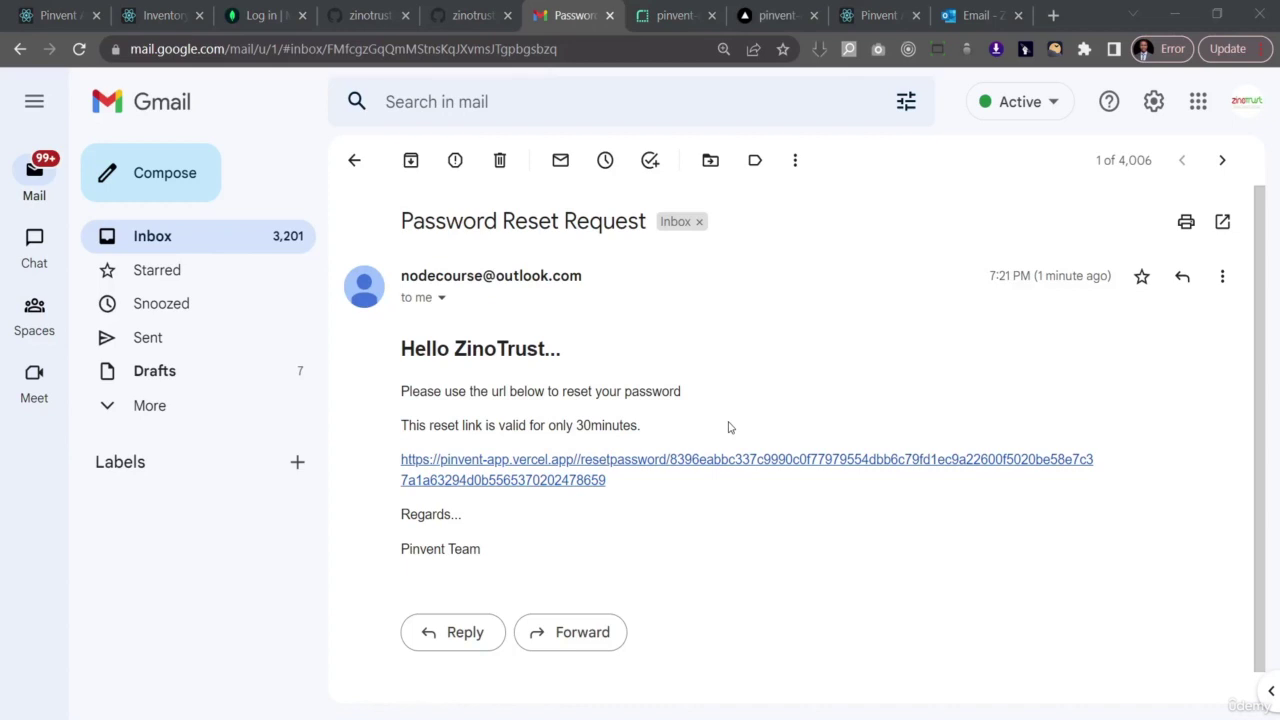
- Remove the trailing '/' from Render's FRONTEND_URL, save, and return to Pinvent's home page
{"action": "left_click", "coordinate": [667, 8]}
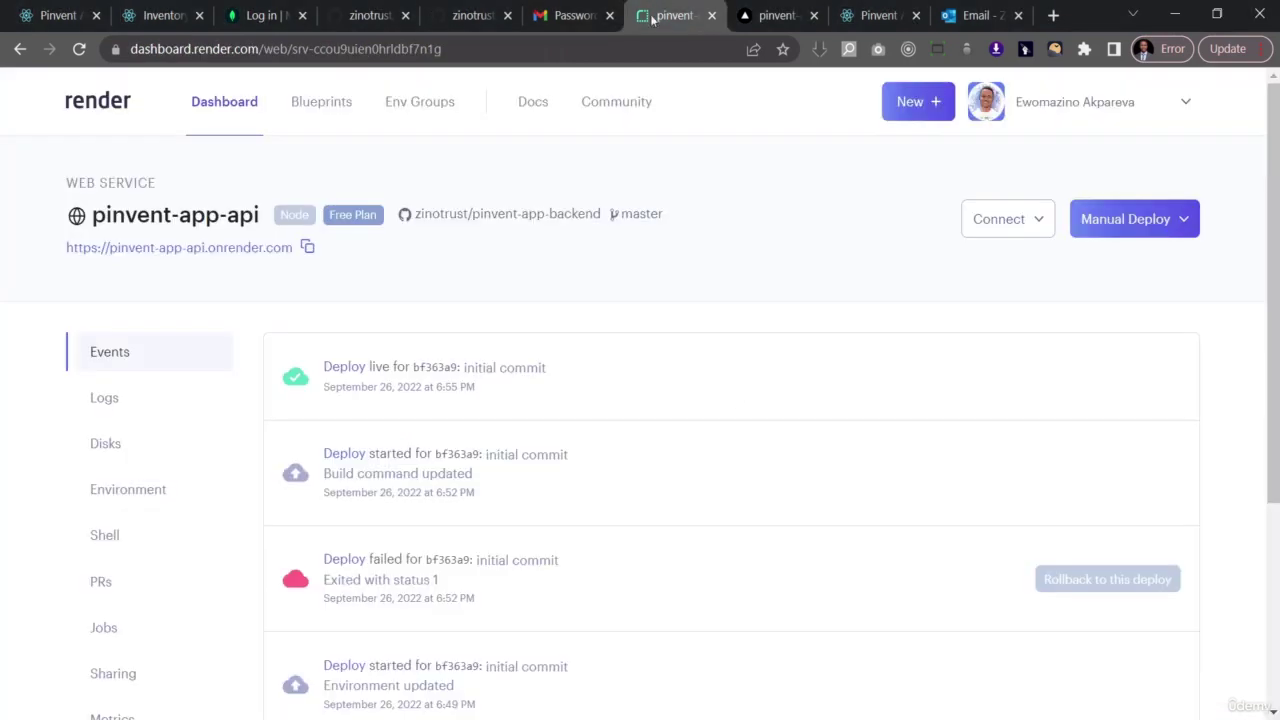
{"action": "left_click", "coordinate": [124, 491]}
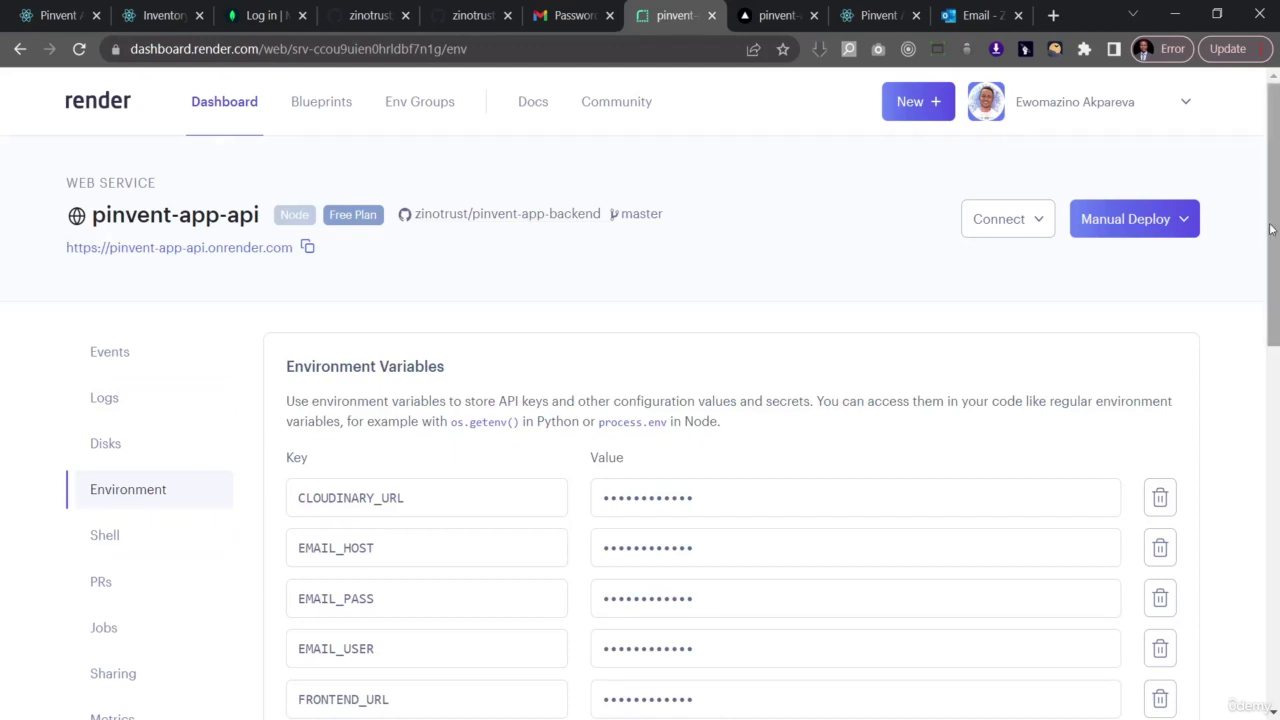
{"action": "left_click_drag", "start_coordinate": [1272, 274], "coordinate": [1262, 348]}
{"action": "scroll", "coordinate": [1262, 348], "scroll_direction": "down", "scroll_amount": 2}
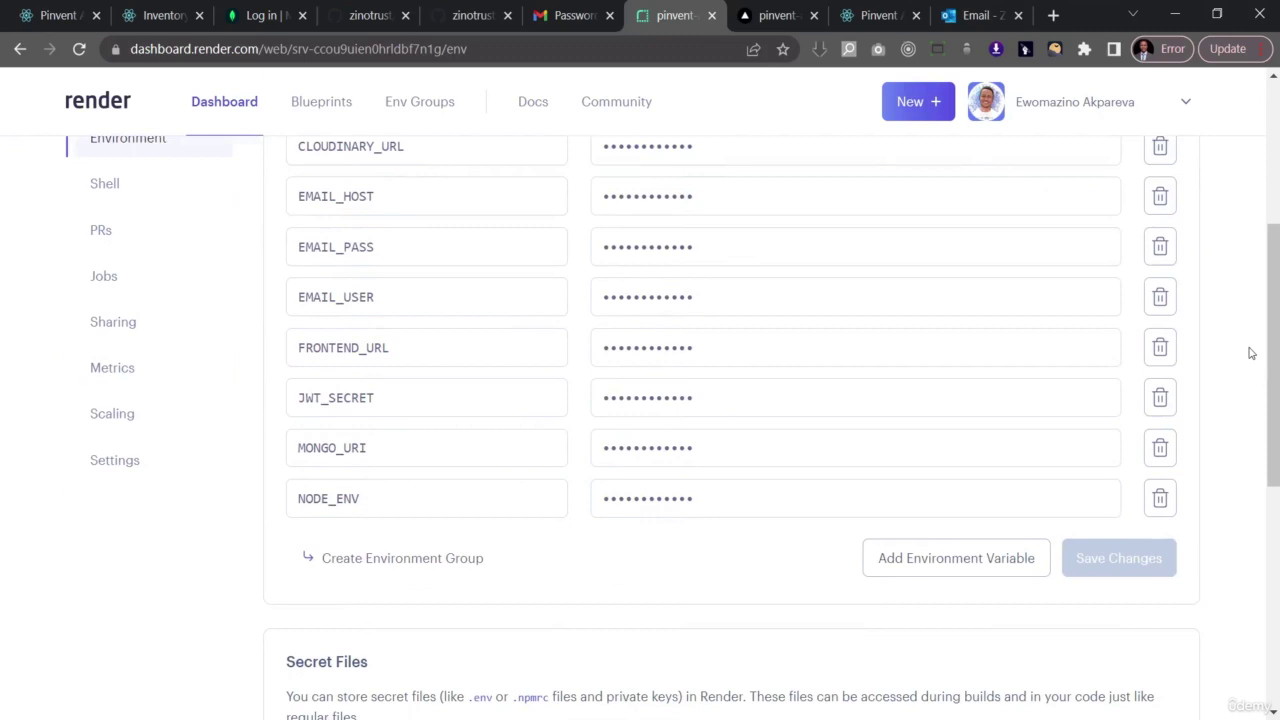
{"action": "left_click", "coordinate": [890, 354]}
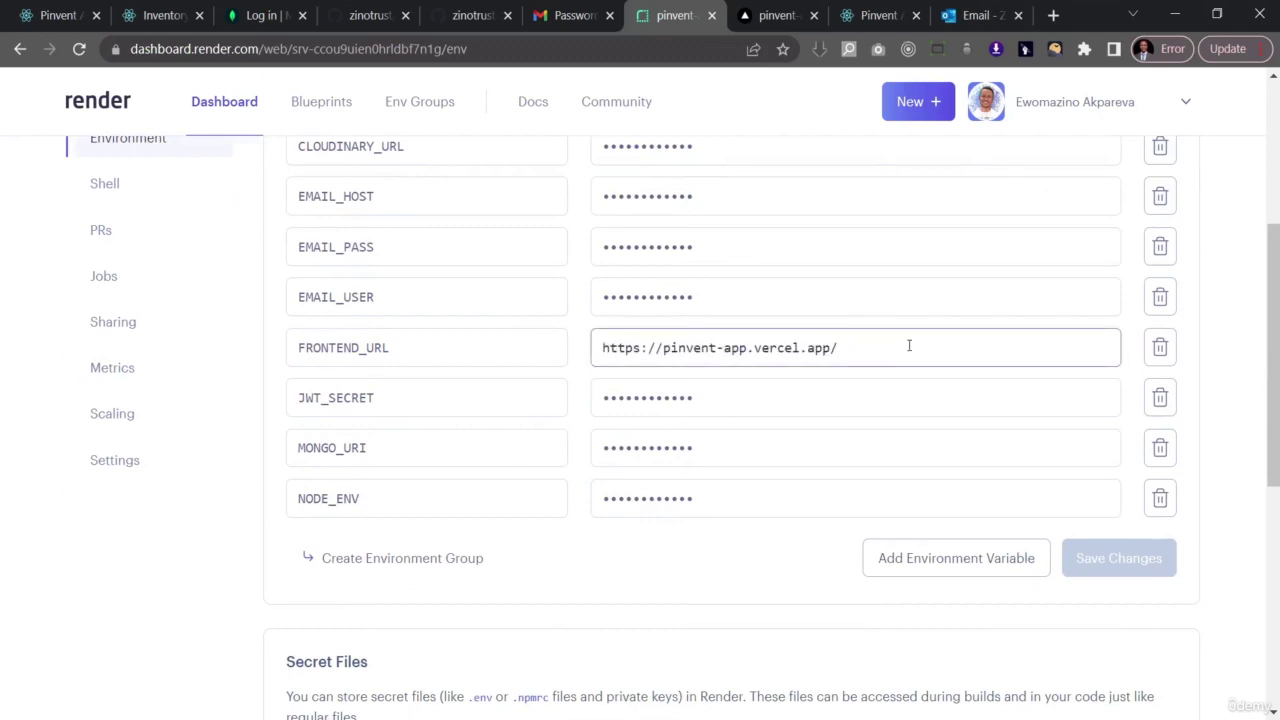
{"action": "key", "text": "BackSpace"}
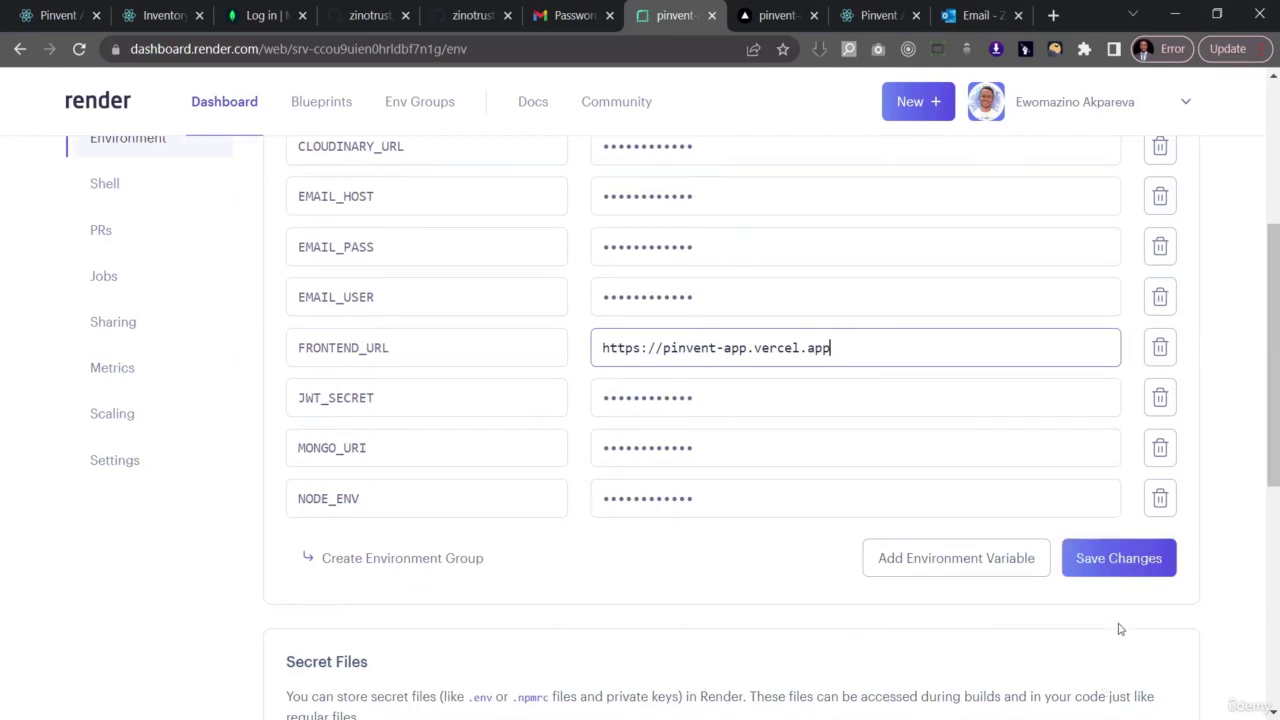
{"action": "left_click", "coordinate": [1122, 563]}
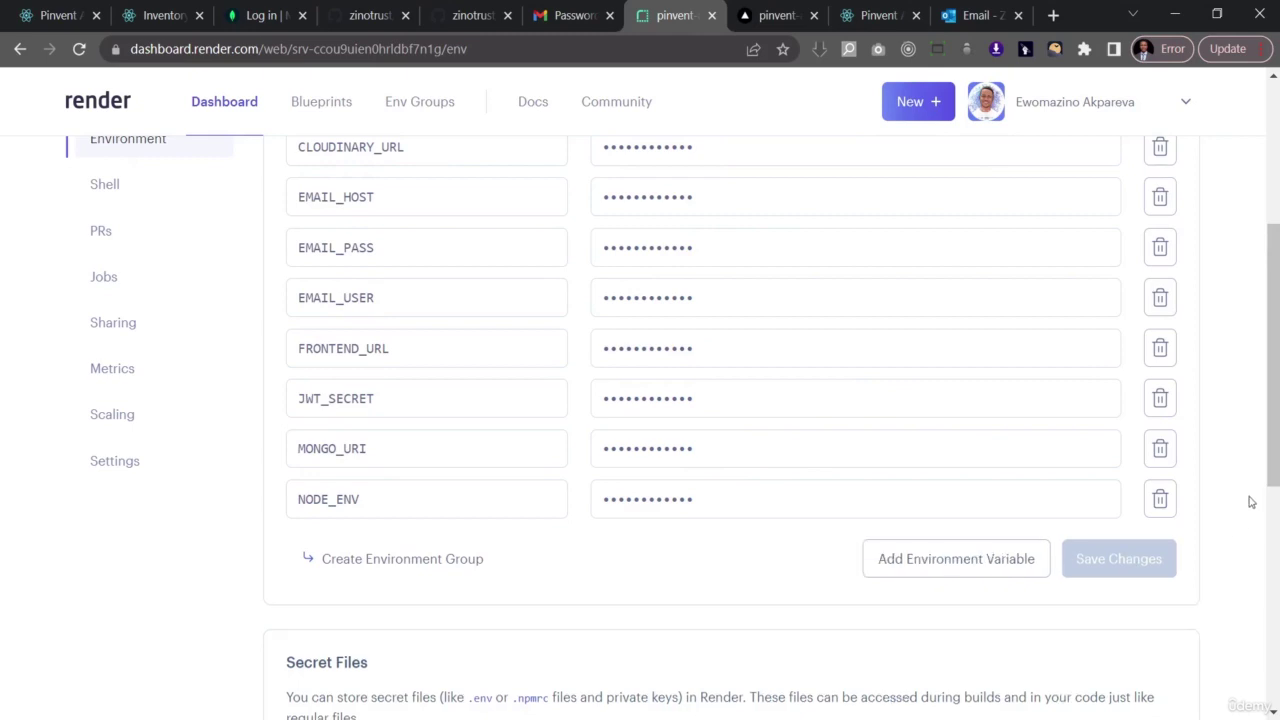
{"action": "scroll", "coordinate": [1249, 501], "scroll_direction": "up", "scroll_amount": 4}
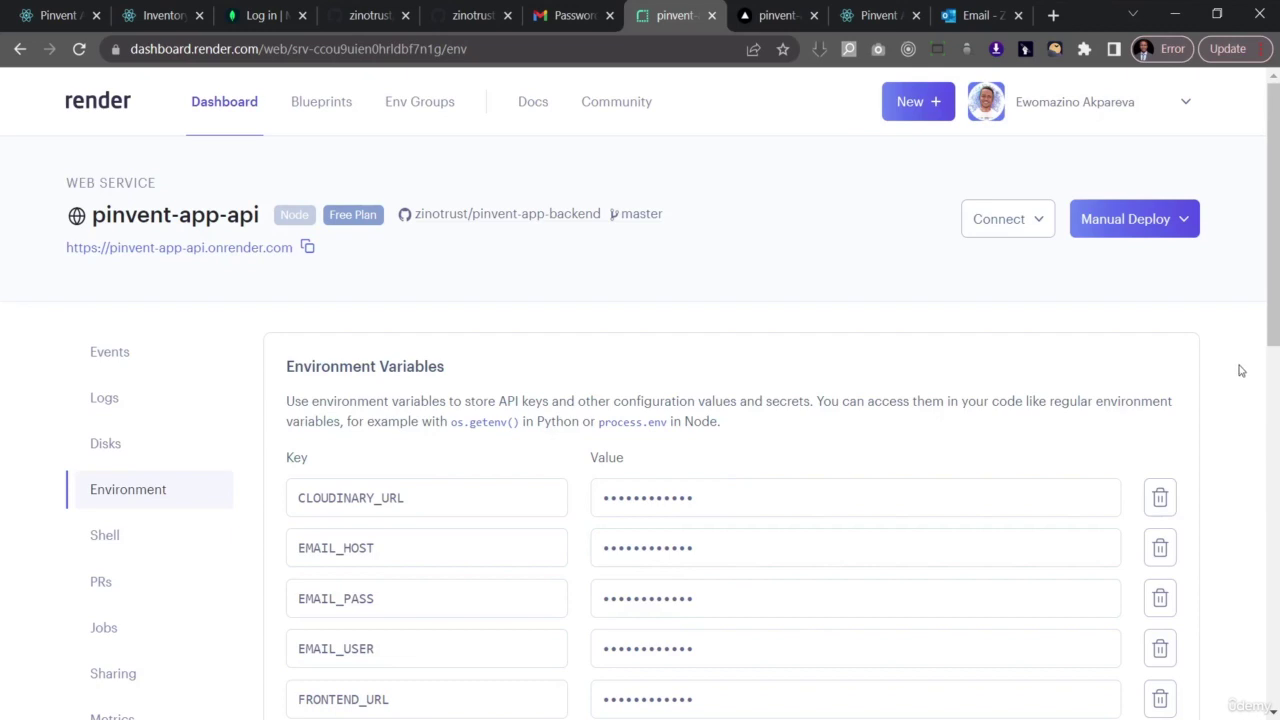
{"action": "left_click", "coordinate": [891, 6]}
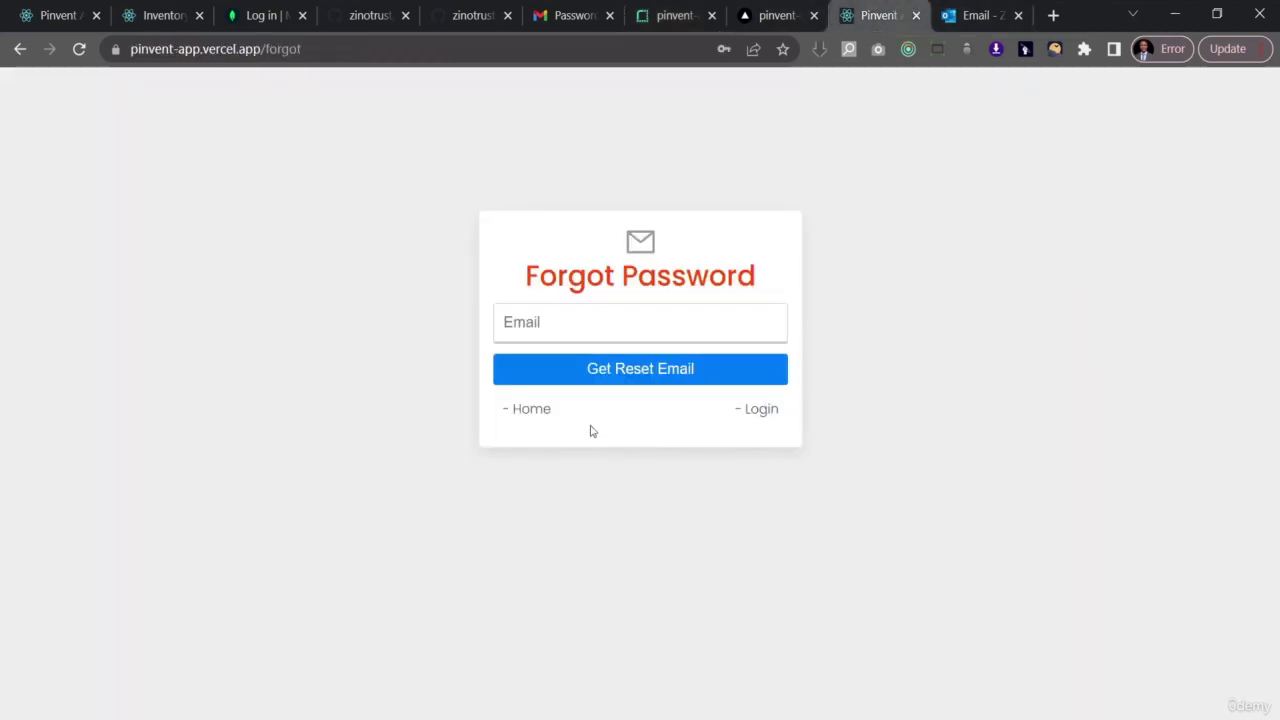
{"action": "left_click", "coordinate": [541, 411]}
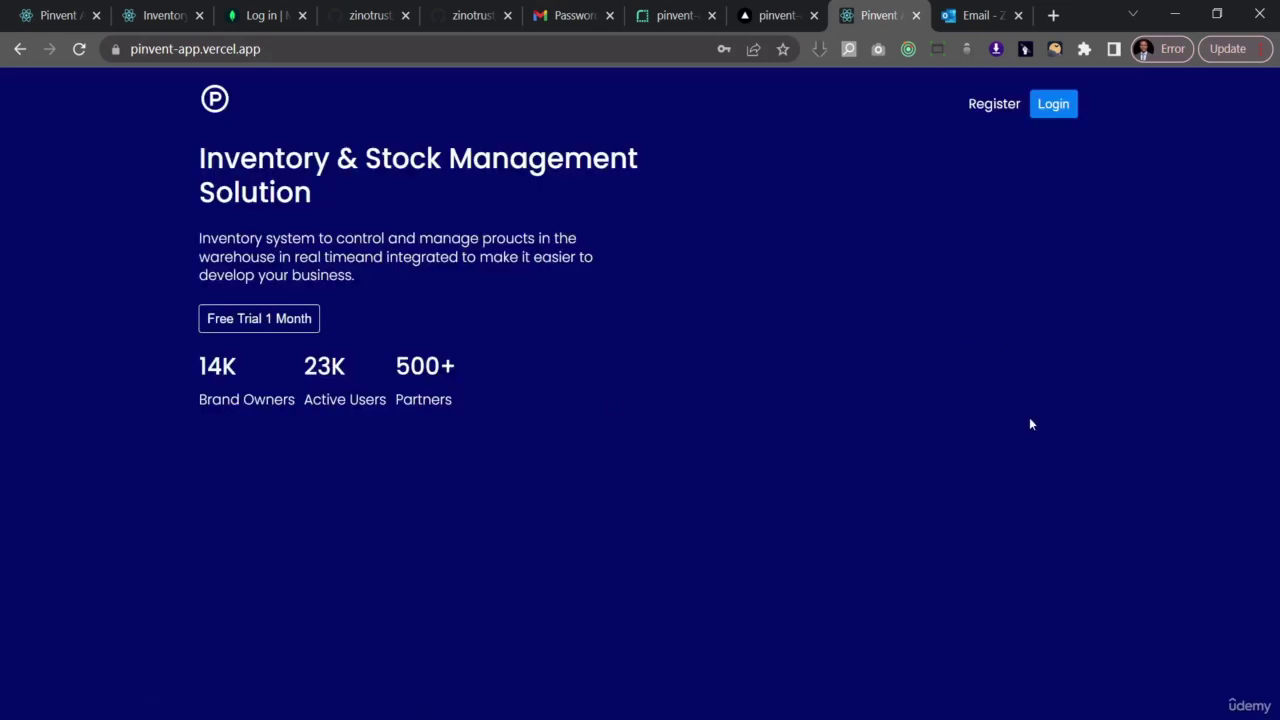